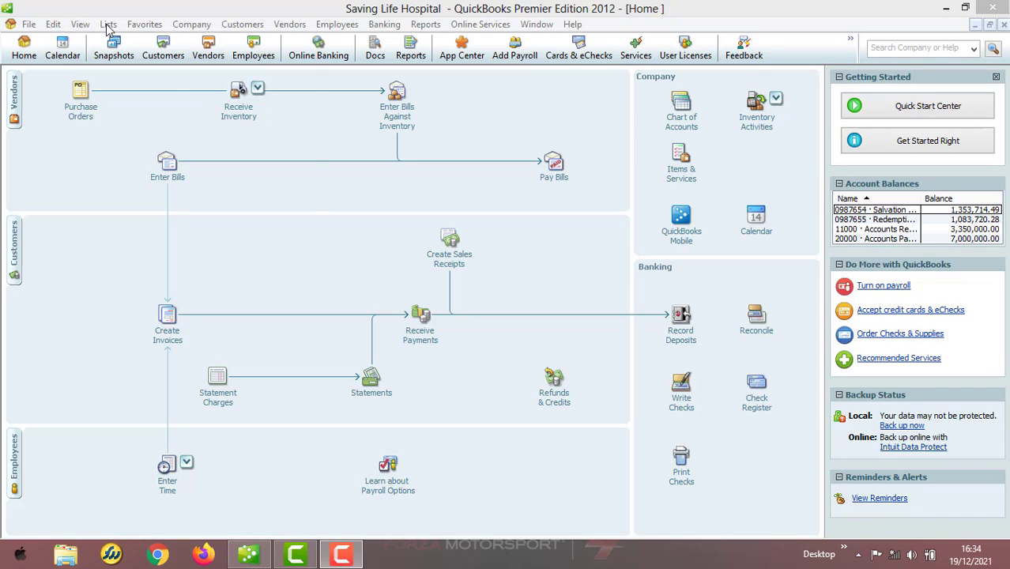
# Step: Open the company's Chart of Accounts and bring the bank accounts at the start of the list into view
pyautogui.click(108, 24)
pyautogui.click(126, 44)
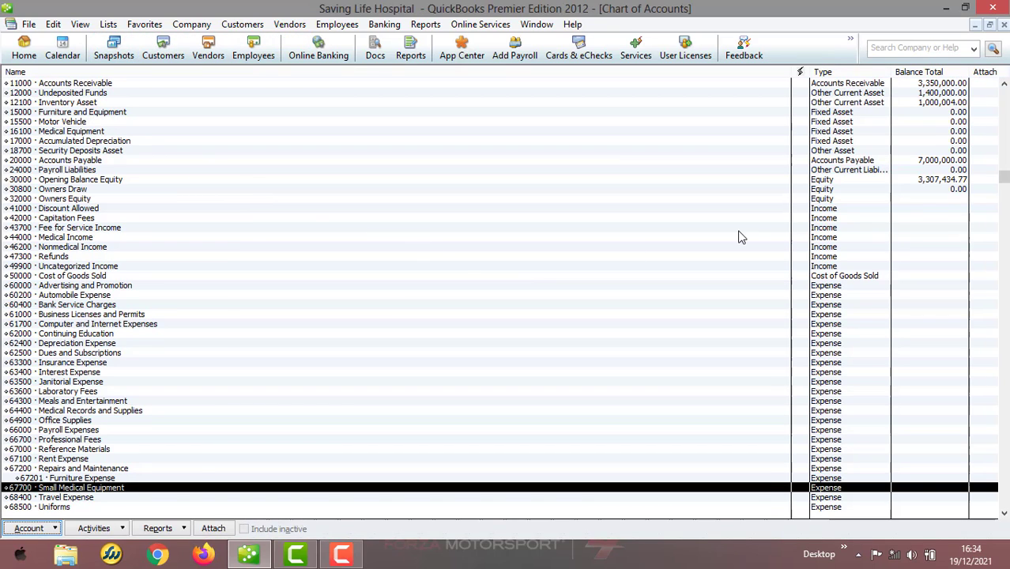
pyautogui.moveTo(1003, 180); pyautogui.dragTo(1003, 93)
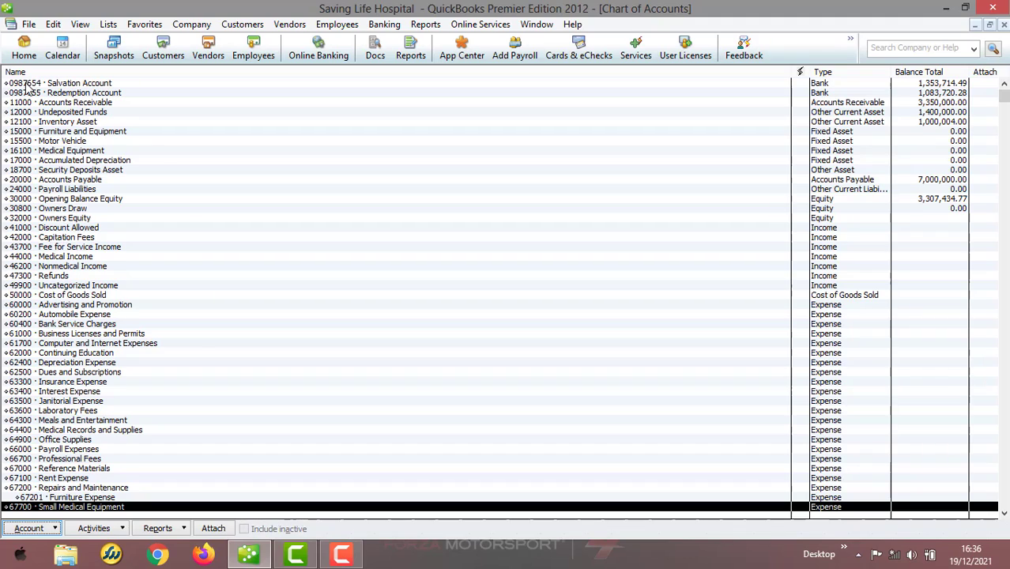
# Step: Edit the Salvation Account, keeping the Bank type, with ledger number 10100 and the name Salvation Bank, and save it
pyautogui.click(27, 86)
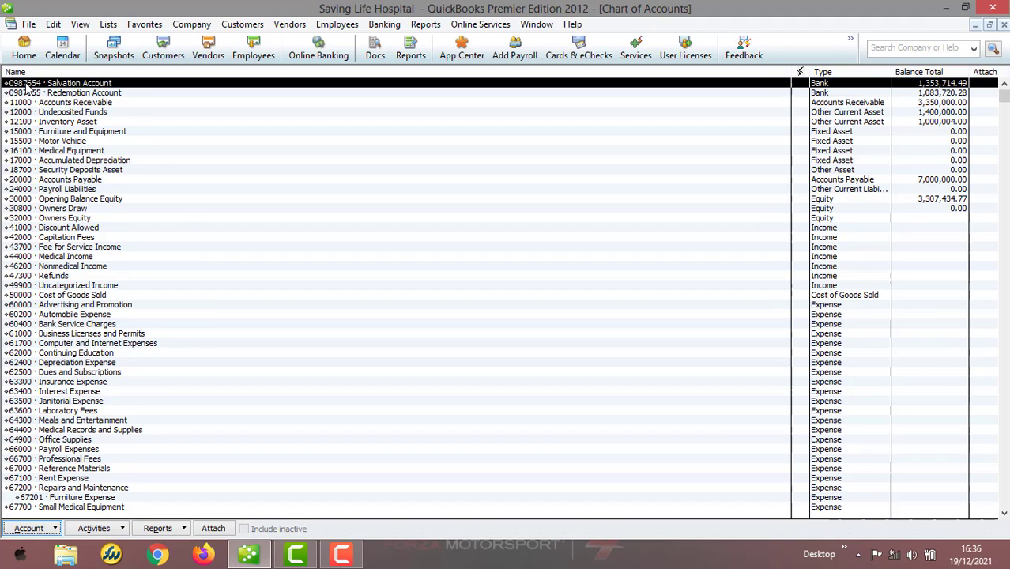
pyautogui.rightClick(27, 87)
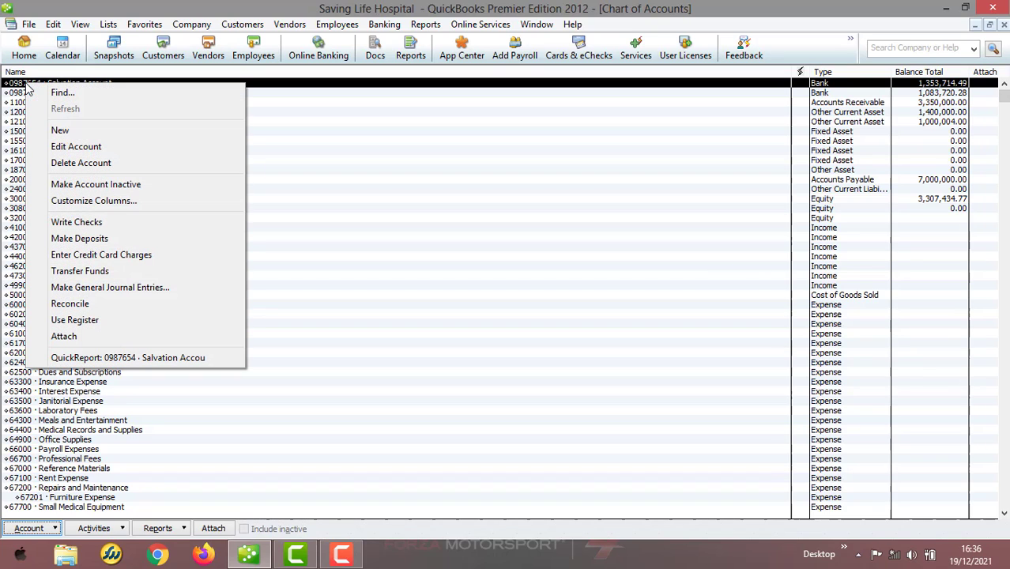
pyautogui.click(75, 149)
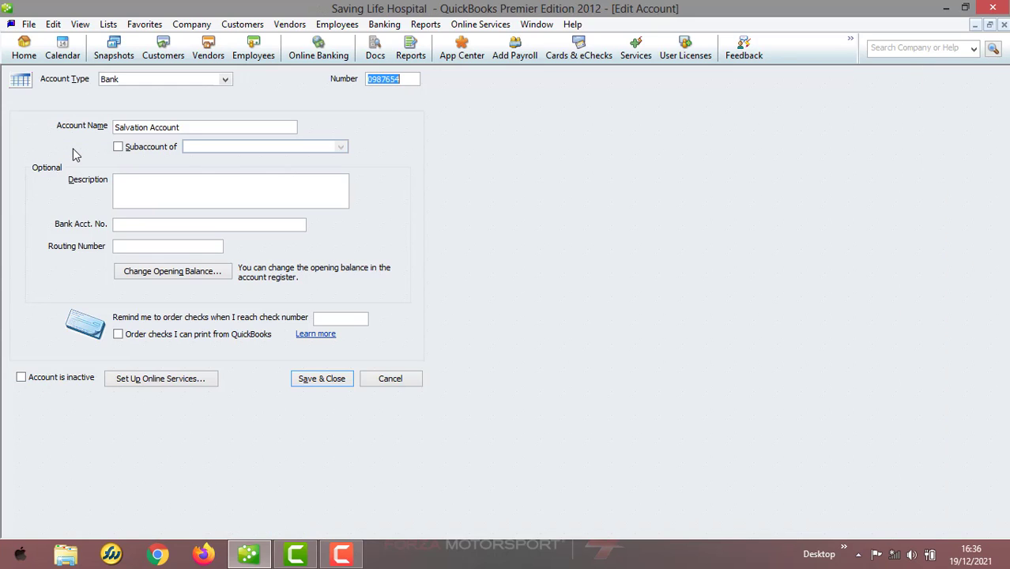
pyautogui.click(227, 80)
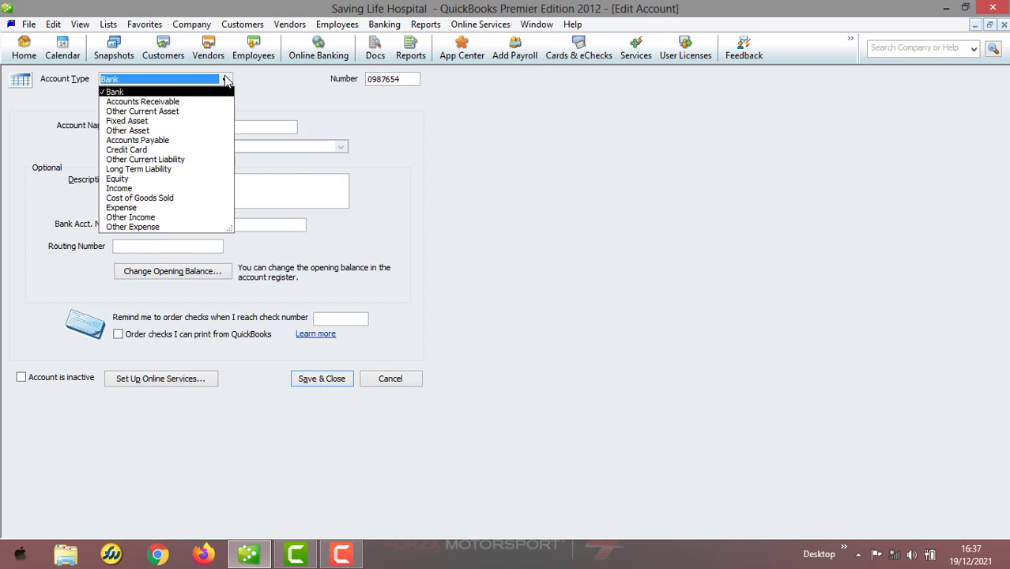
pyautogui.click(161, 93)
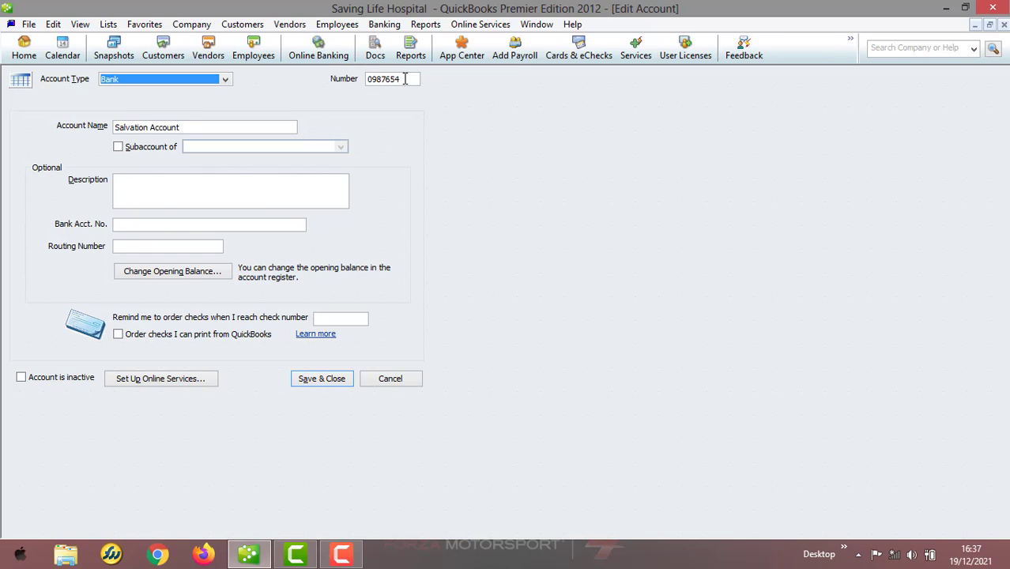
pyautogui.moveTo(404, 79); pyautogui.dragTo(365, 79)
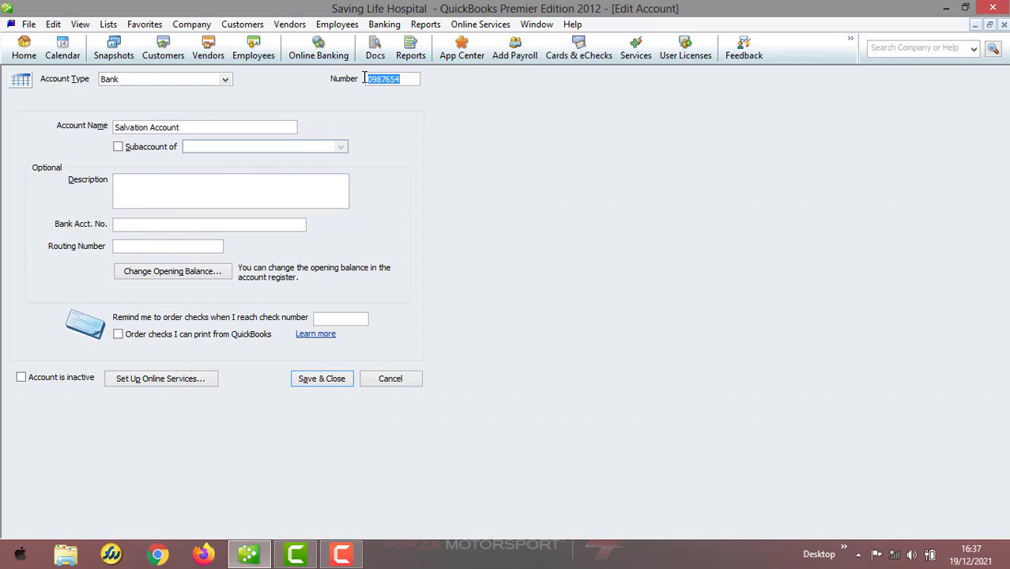
pyautogui.write('10100')
pyautogui.moveTo(179, 127); pyautogui.dragTo(152, 128)
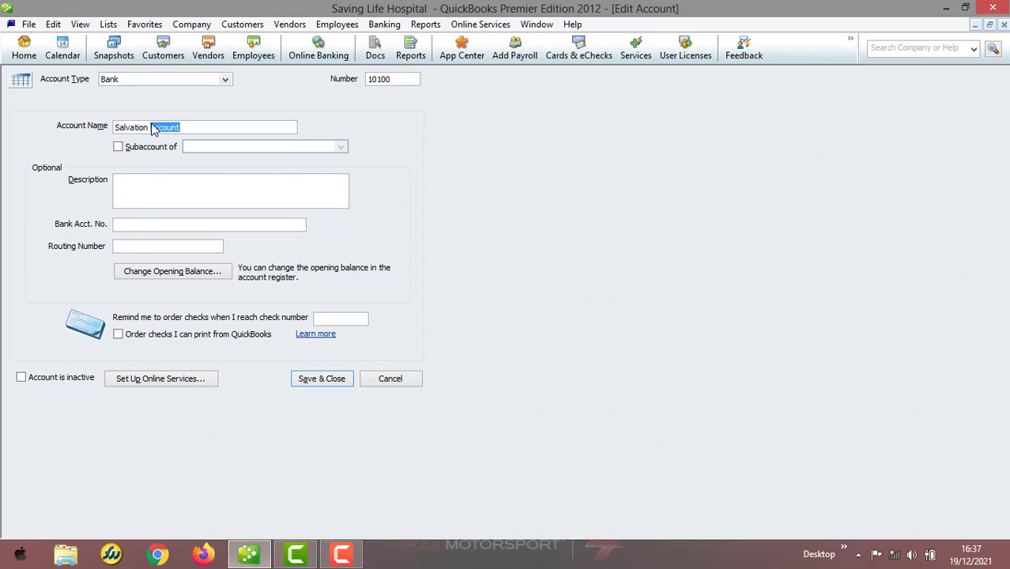
pyautogui.press('BackSpace')
pyautogui.click(318, 379)
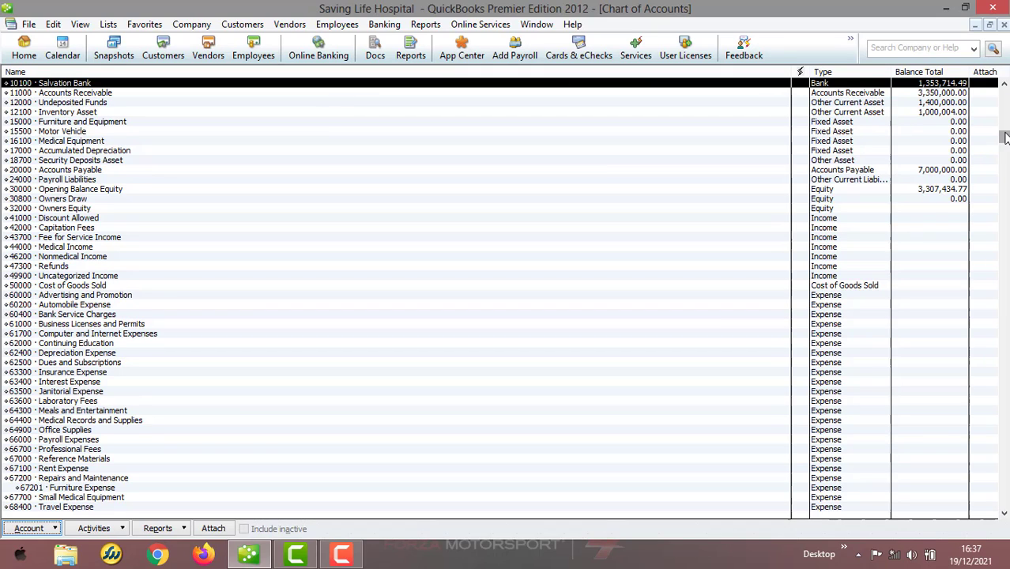
# Step: Edit the Redemption Account with ledger number 10200 and the name Redemption Bank, and save it
pyautogui.moveTo(1002, 136); pyautogui.dragTo(1004, 88)
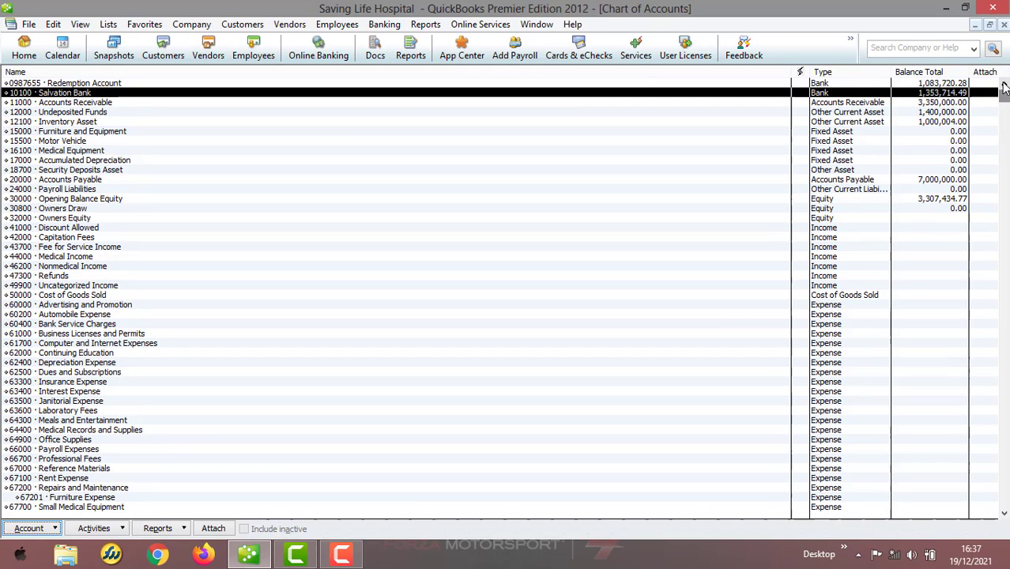
pyautogui.click(144, 85)
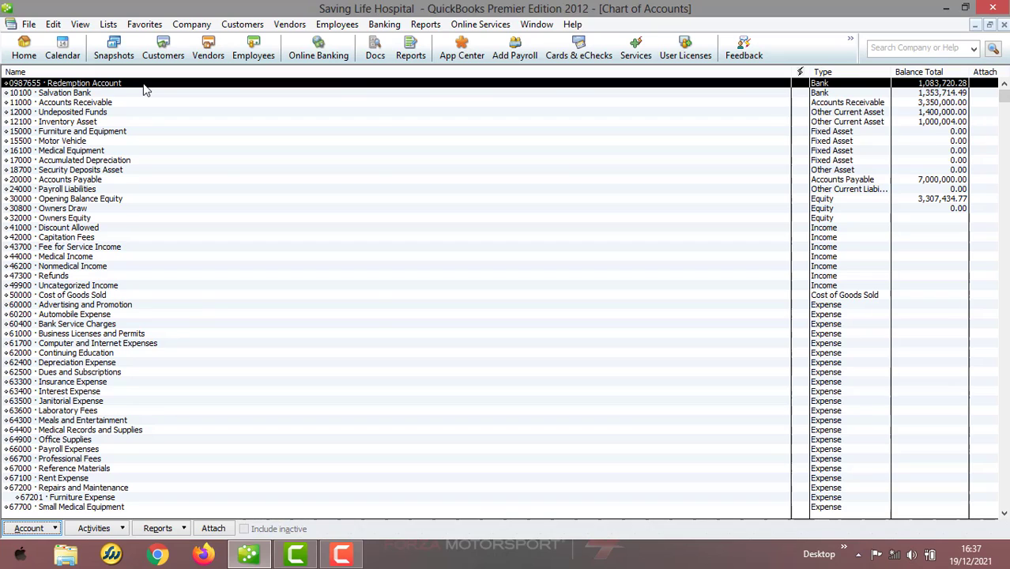
pyautogui.rightClick(145, 84)
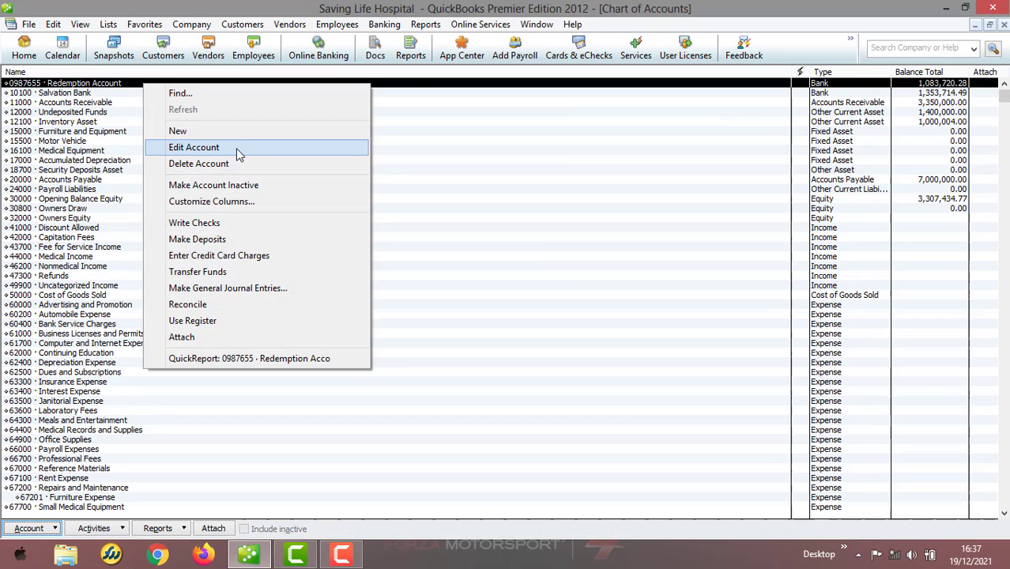
pyautogui.click(194, 147)
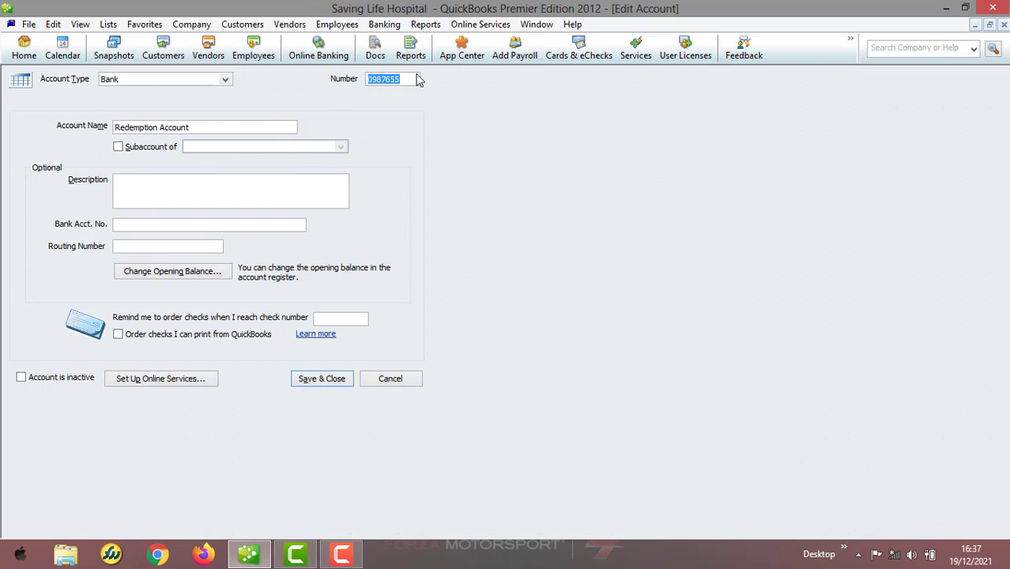
pyautogui.write('10200')
pyautogui.moveTo(190, 128); pyautogui.dragTo(163, 132)
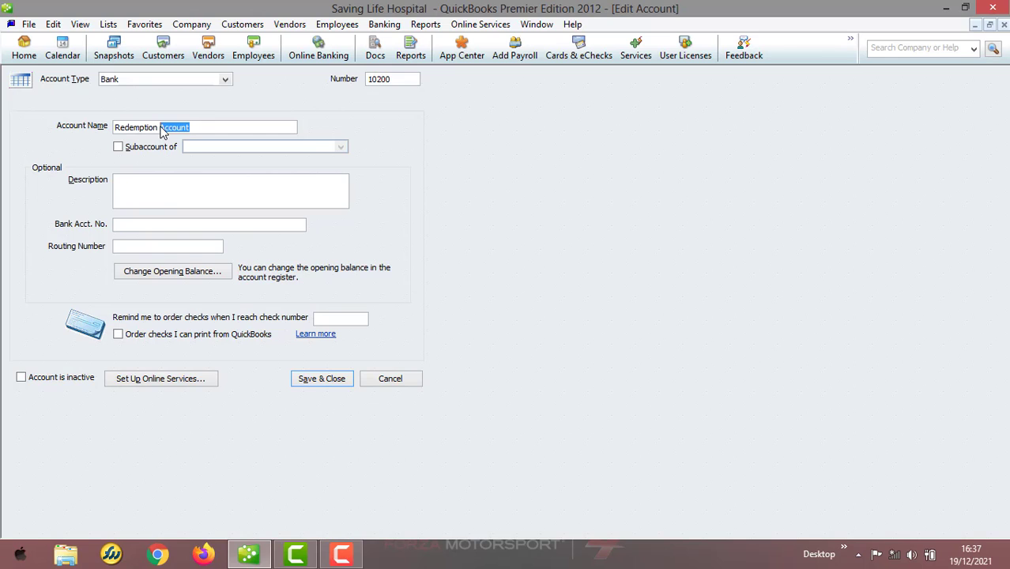
pyautogui.write('F')
pyautogui.click(338, 379)
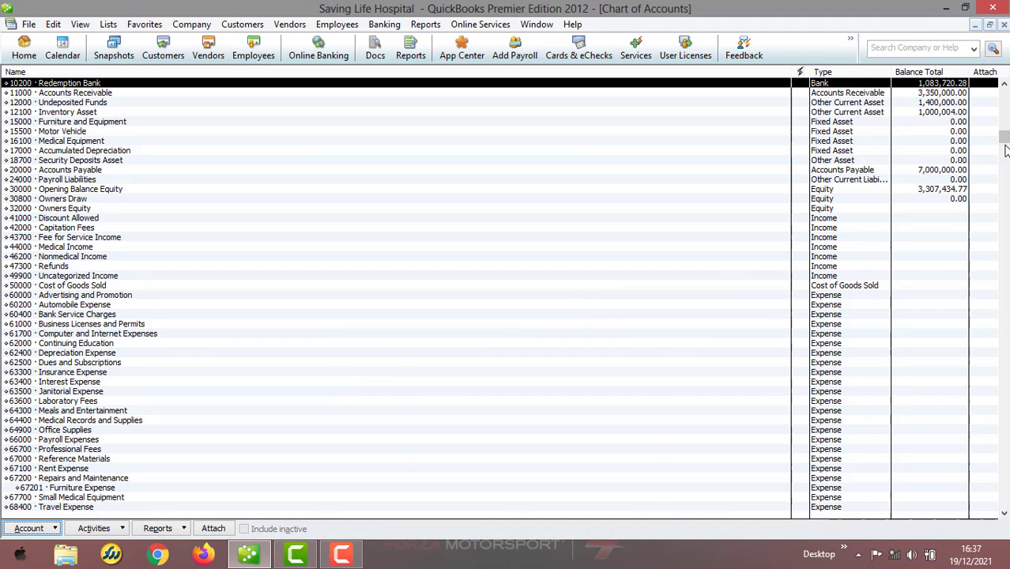
# Step: Create a new account of type Bank named Hope Bank with ledger number 10300
pyautogui.scroll(1, 1003, 129)
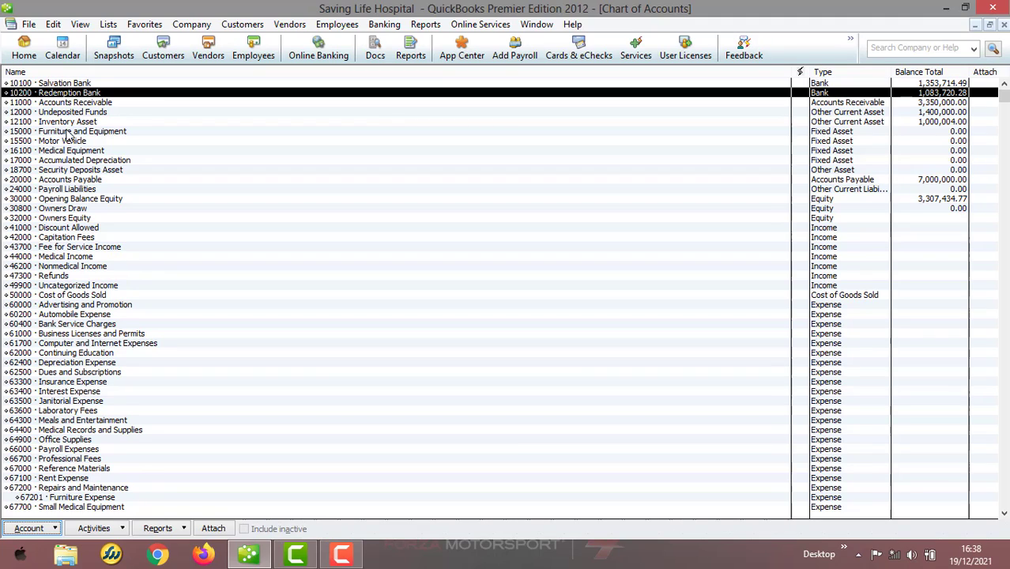
pyautogui.click(29, 528)
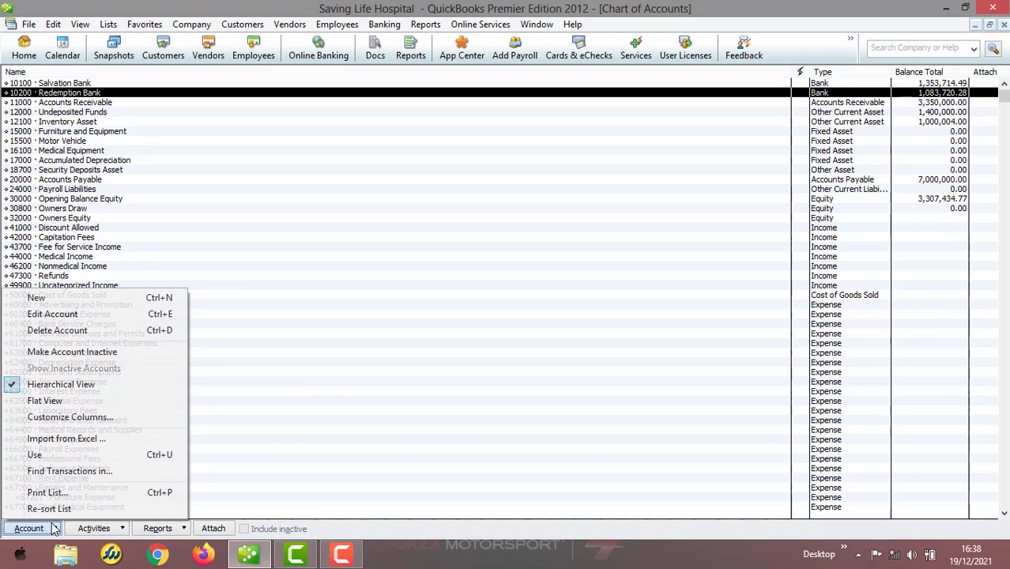
pyautogui.click(89, 300)
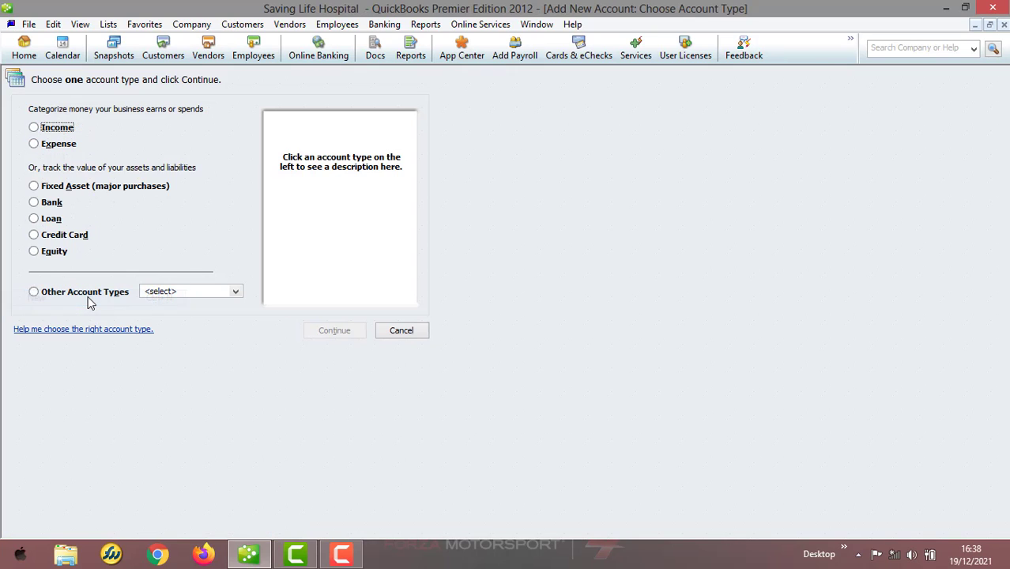
pyautogui.click(49, 203)
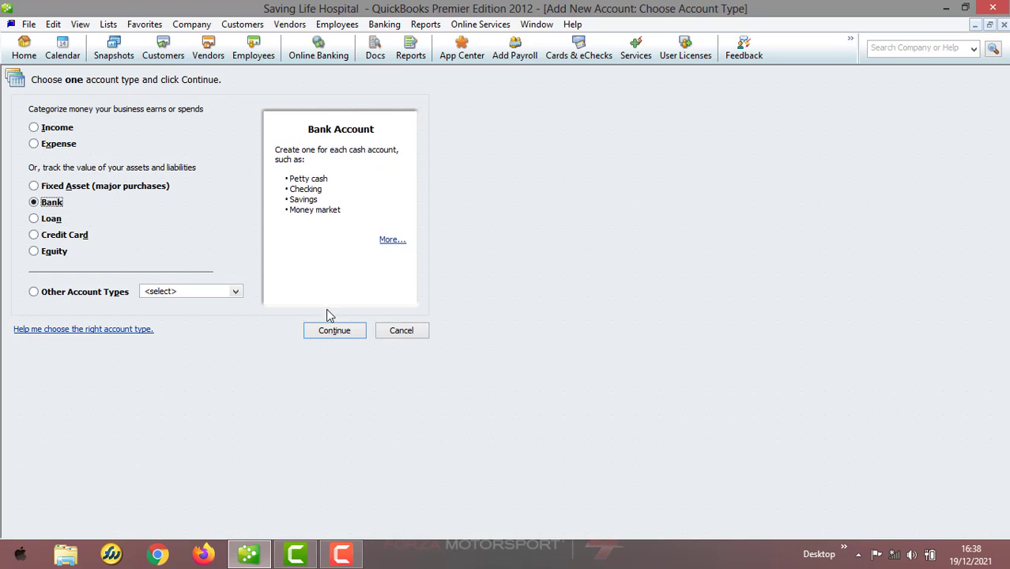
pyautogui.click(335, 333)
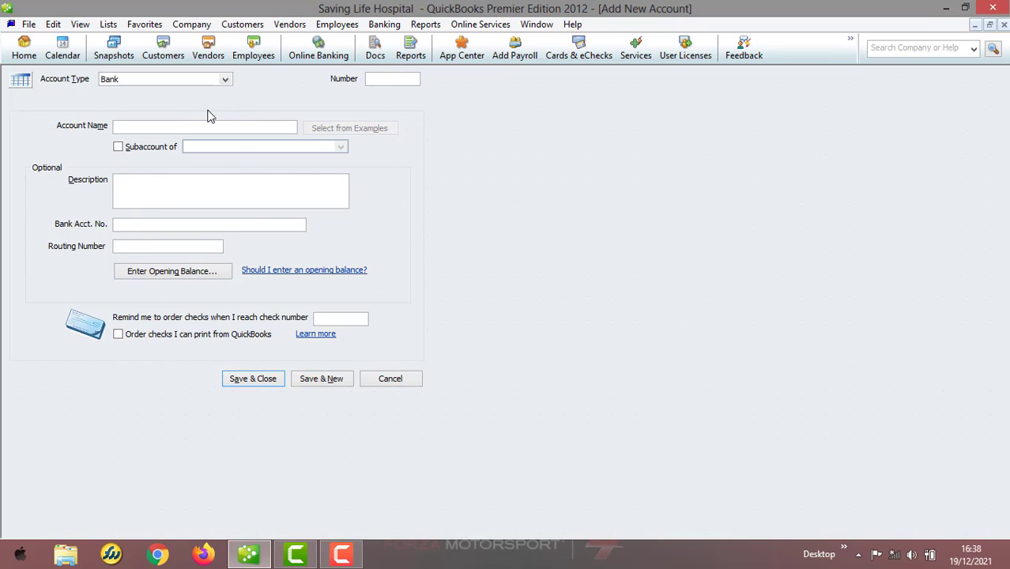
pyautogui.click(188, 129)
pyautogui.write('Hope b')
pyautogui.click(400, 82)
pyautogui.write('10300')
# Step: Enter an opening balance of 2,000,000.00 for Hope Bank with the statement ending date 31/12/2020
pyautogui.click(201, 270)
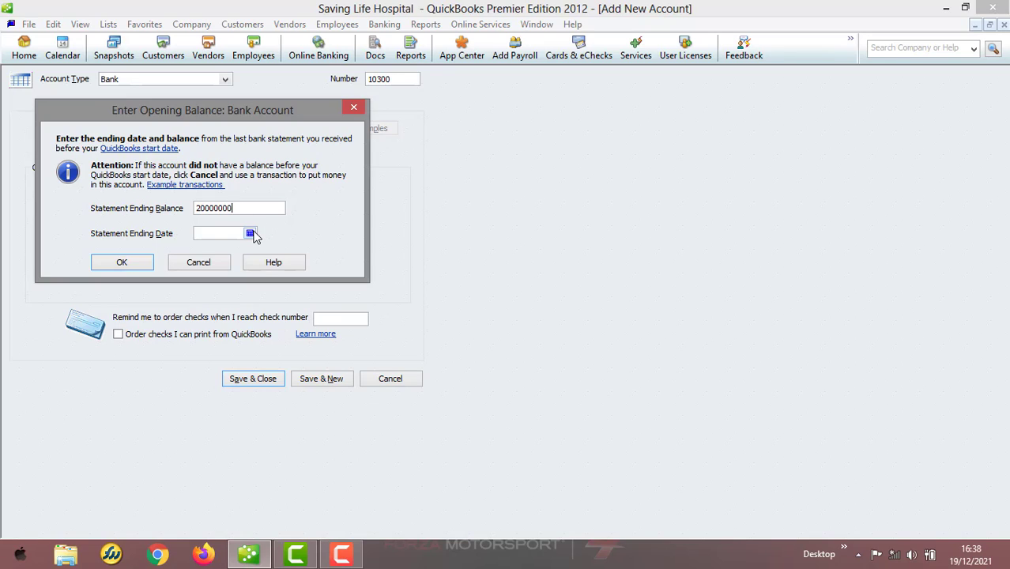
pyautogui.click(250, 234)
pyautogui.click(201, 248)
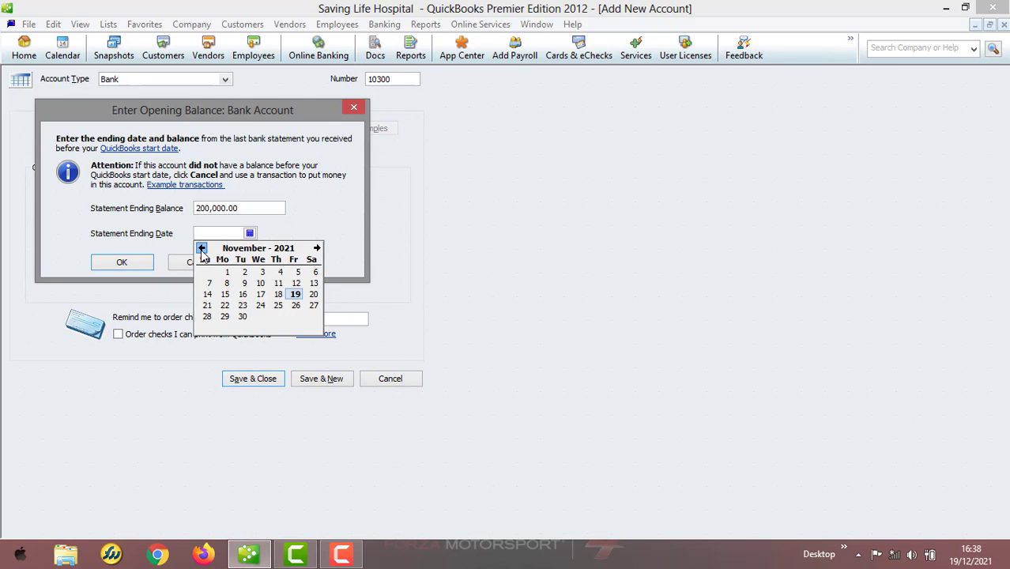
pyautogui.click(202, 248)
pyautogui.click(201, 248)
pyautogui.click(202, 248)
pyautogui.click(202, 248)
pyautogui.click(201, 248)
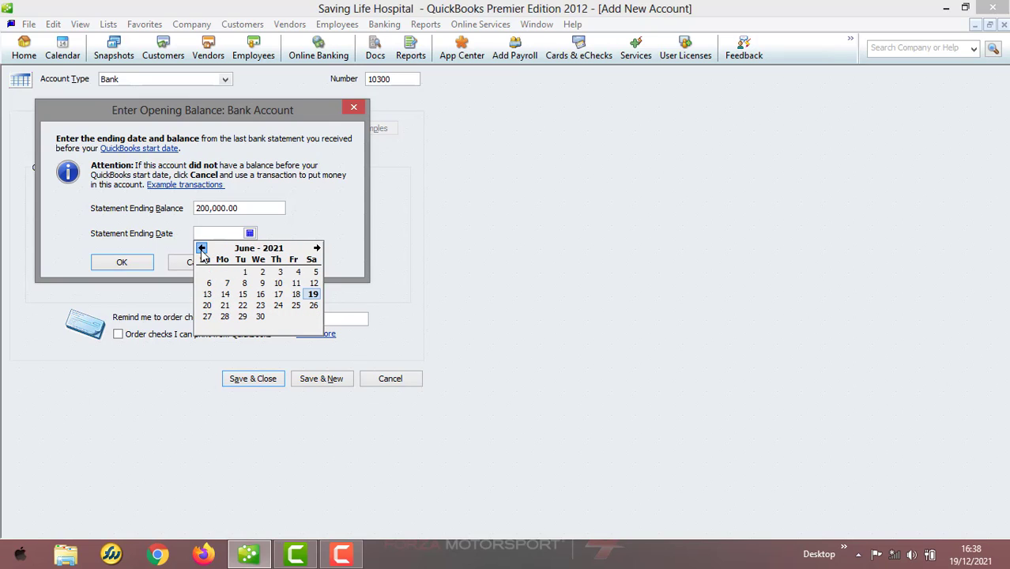
pyautogui.click(202, 248)
pyautogui.click(201, 248)
pyautogui.click(202, 248)
pyautogui.click(201, 248)
pyautogui.click(202, 248)
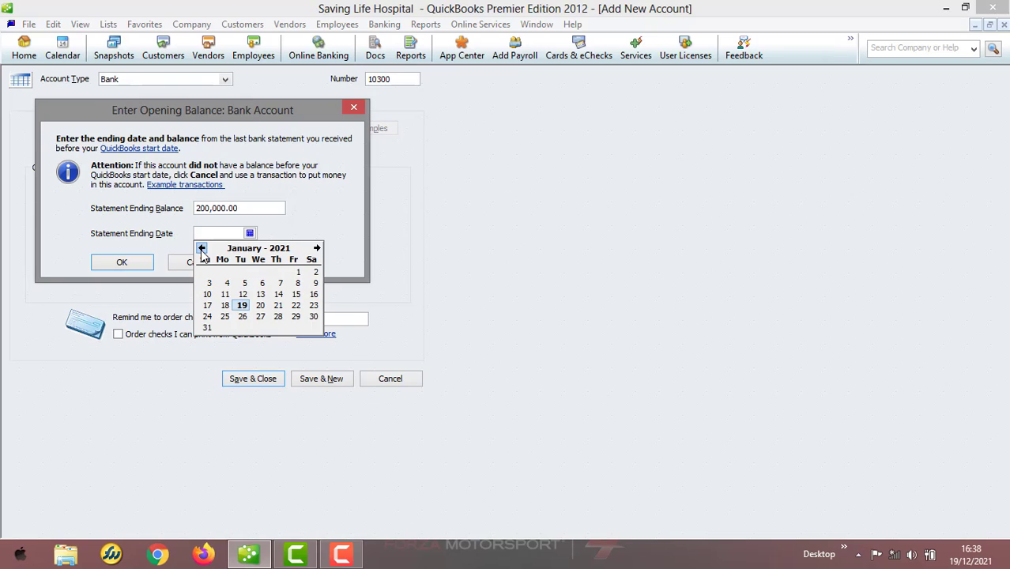
pyautogui.click(201, 248)
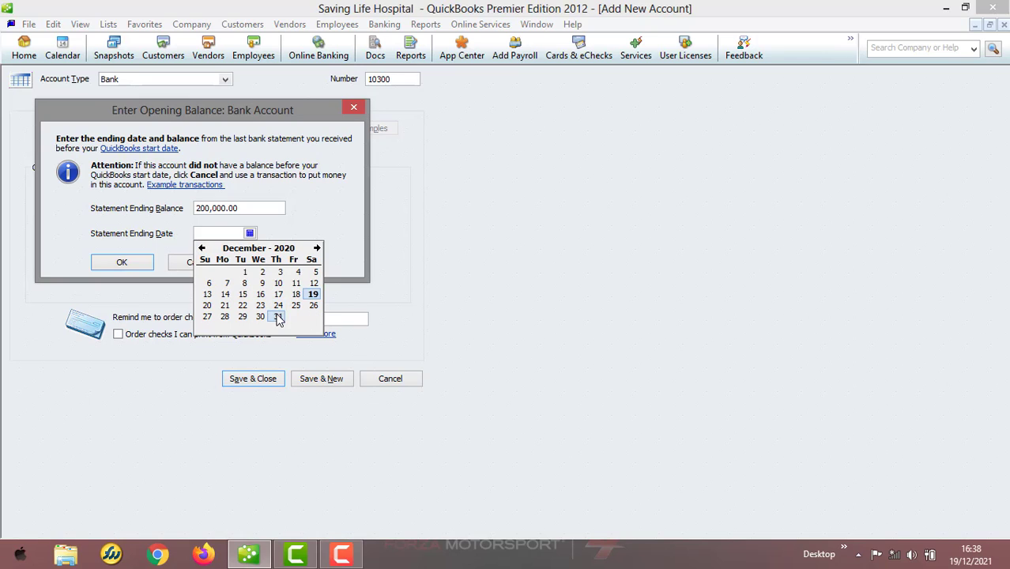
pyautogui.click(278, 316)
pyautogui.click(217, 208)
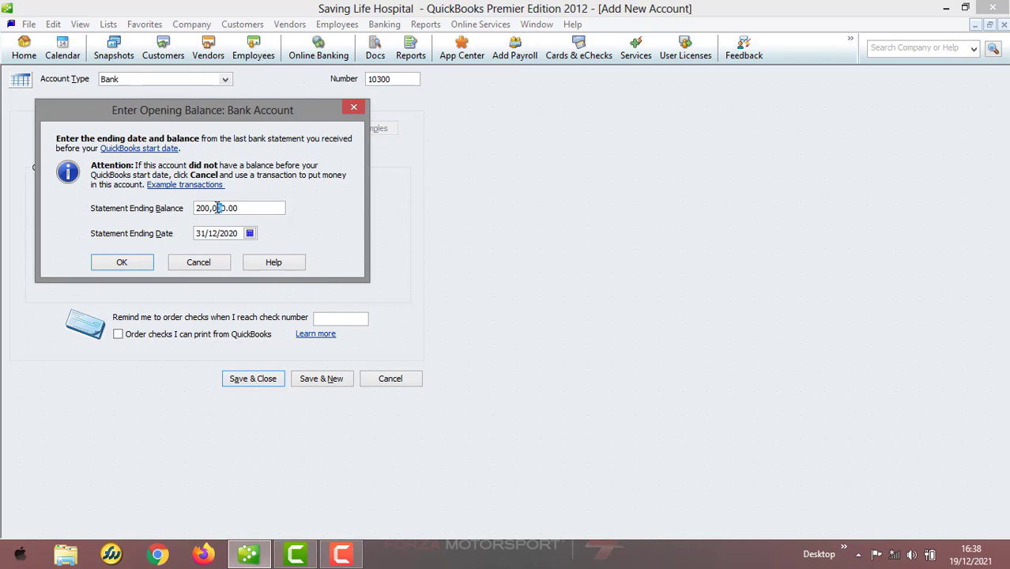
pyautogui.write('0')
pyautogui.click(145, 266)
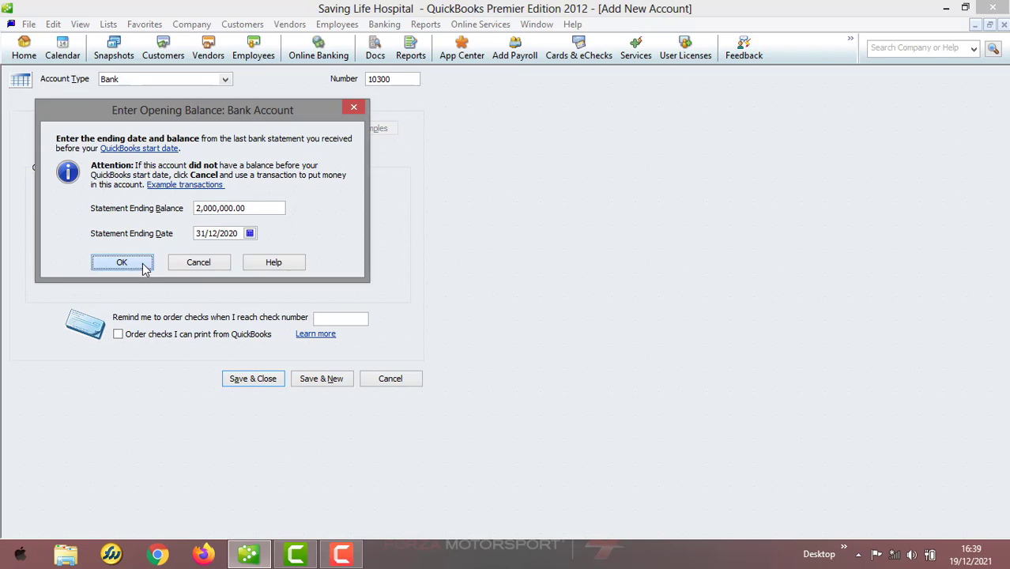
# Step: Save the Hope Bank account, accepting the past-dated transaction and declining online services, and select Opening Balance Equity
pyautogui.click(275, 379)
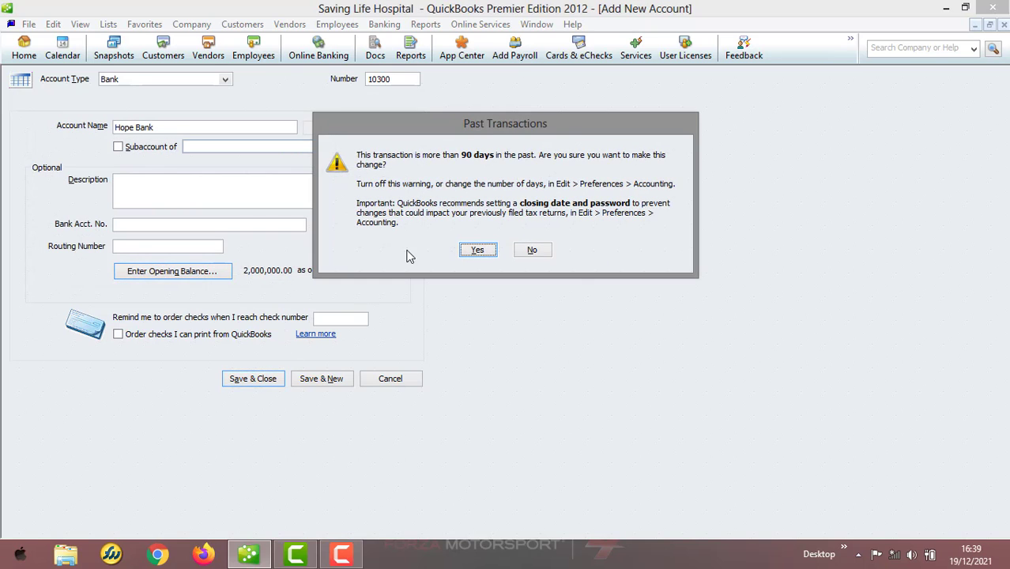
pyautogui.click(478, 250)
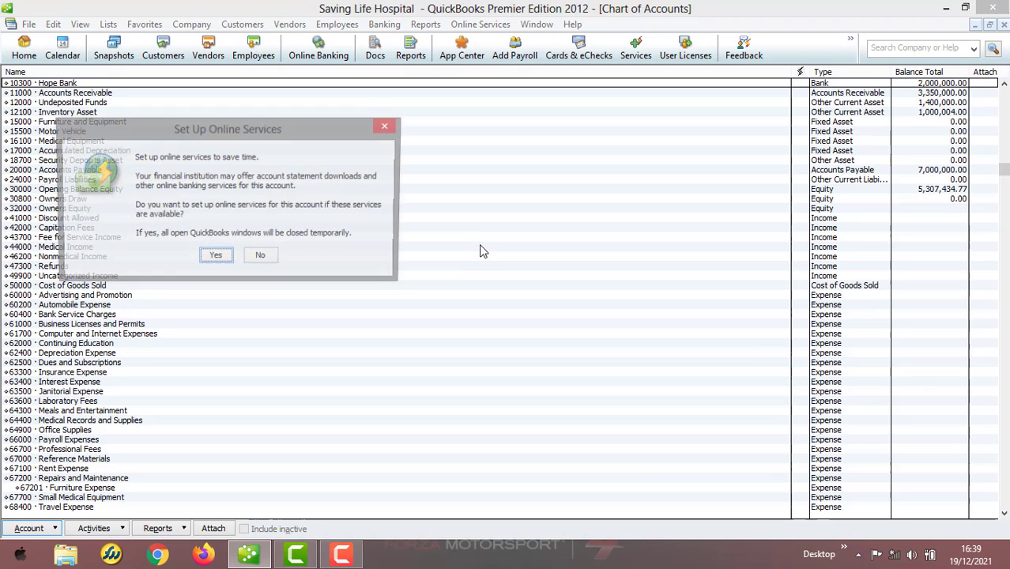
pyautogui.click(267, 257)
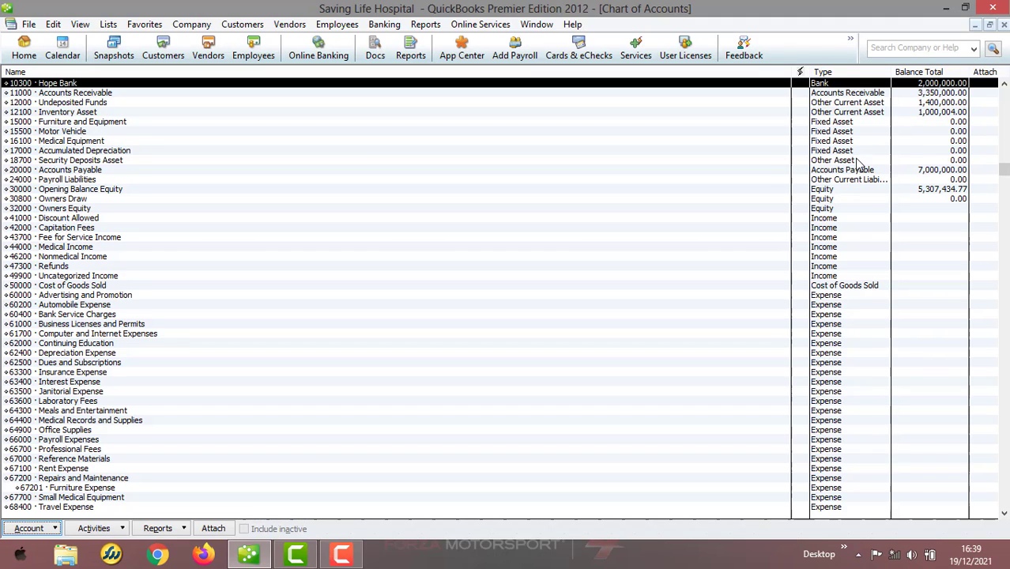
pyautogui.click(904, 189)
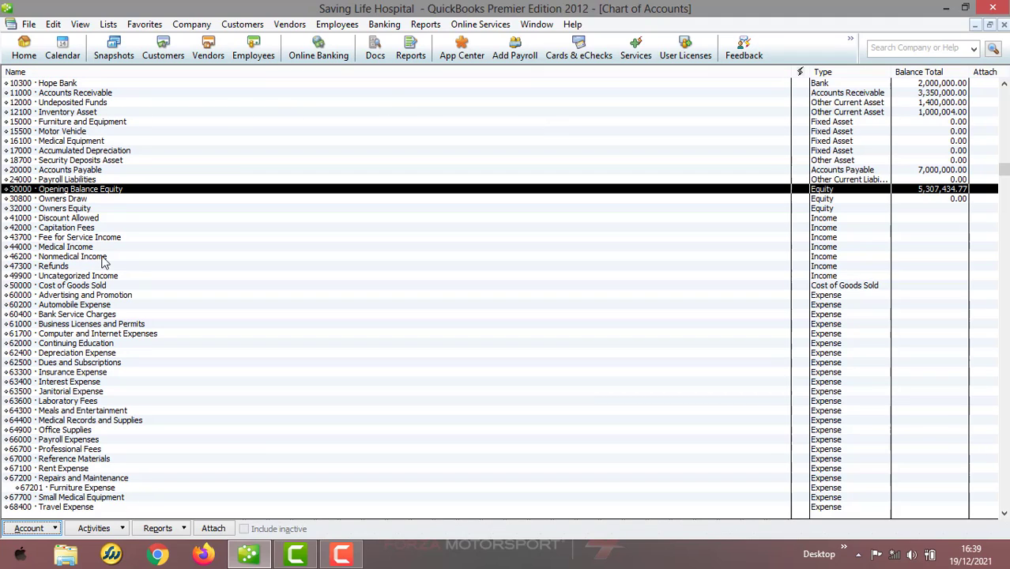
# Step: Start a new account and review the descriptions of the Income, Expense, Fixed Asset, Bank, Loan, Credit Card and Equity types
pyautogui.click(32, 527)
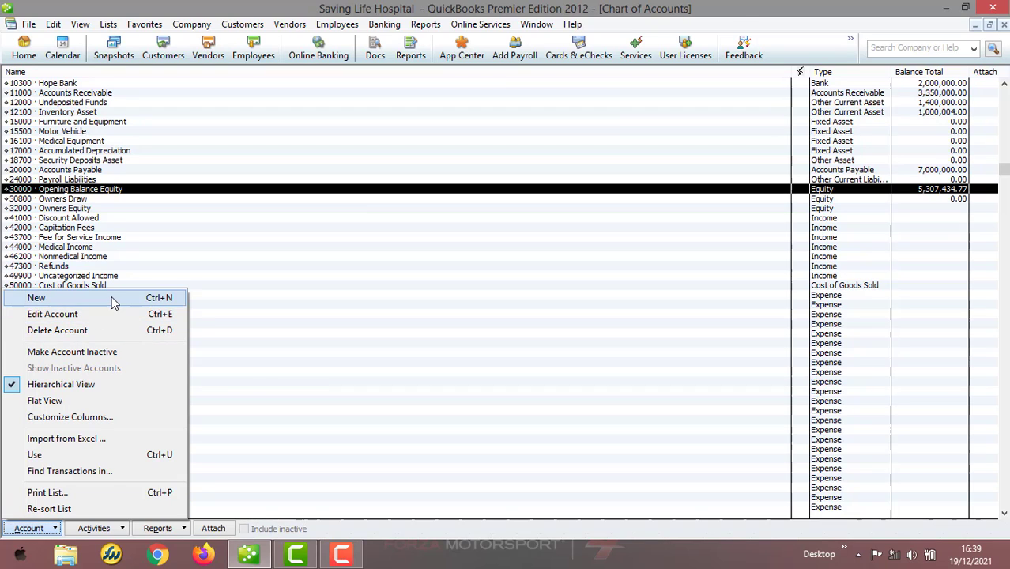
pyautogui.click(79, 297)
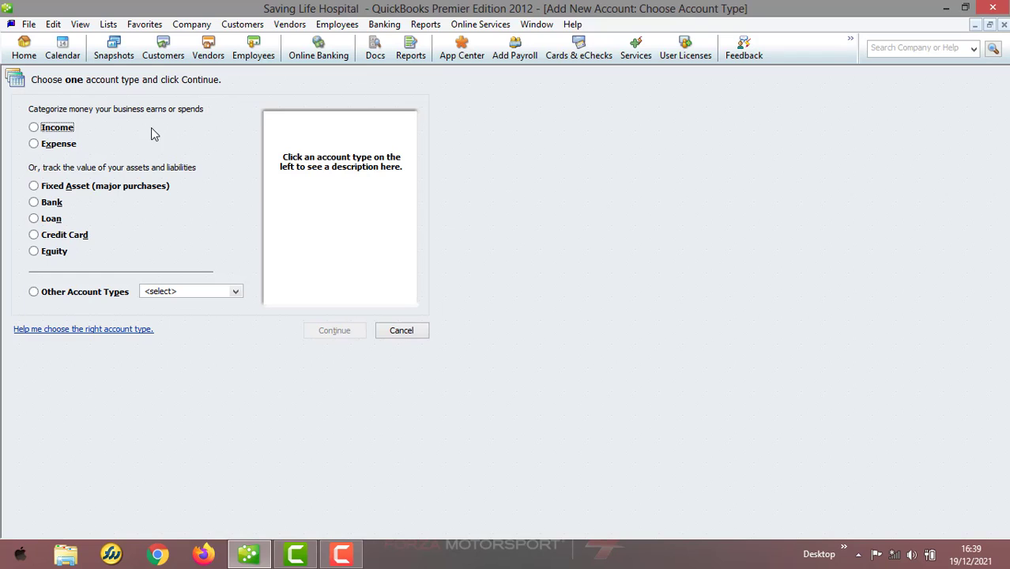
pyautogui.click(34, 128)
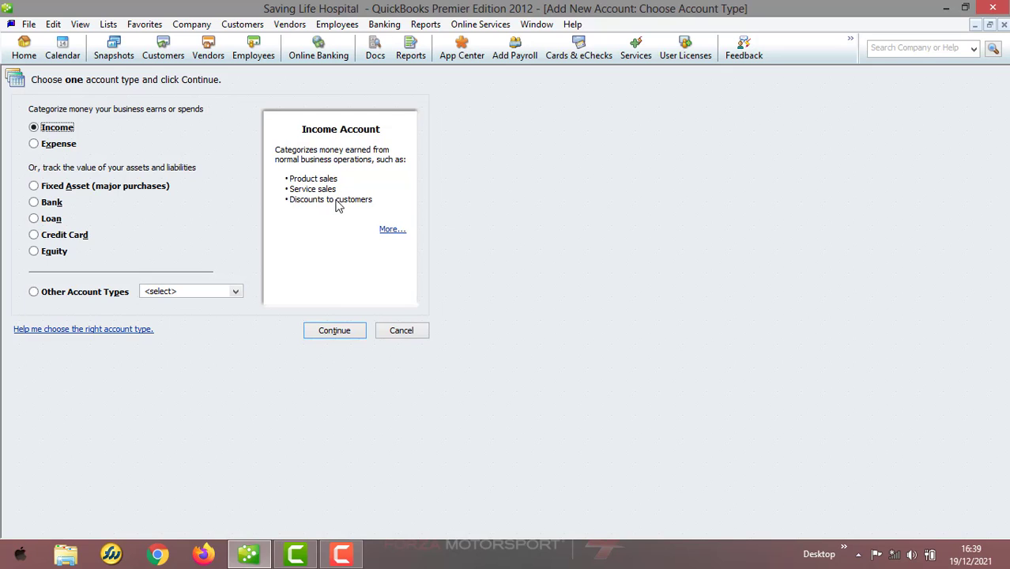
pyautogui.click(48, 147)
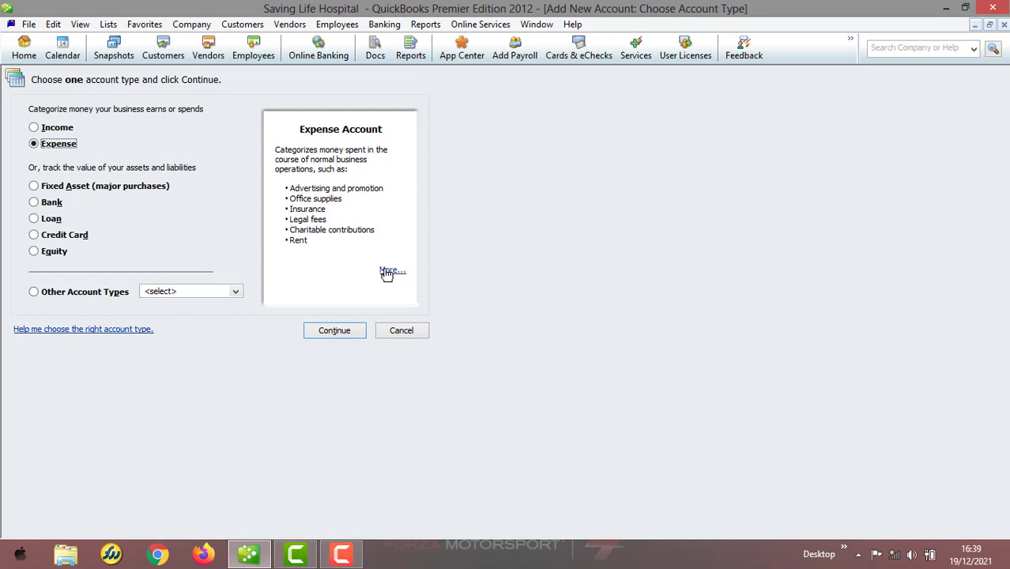
pyautogui.click(45, 191)
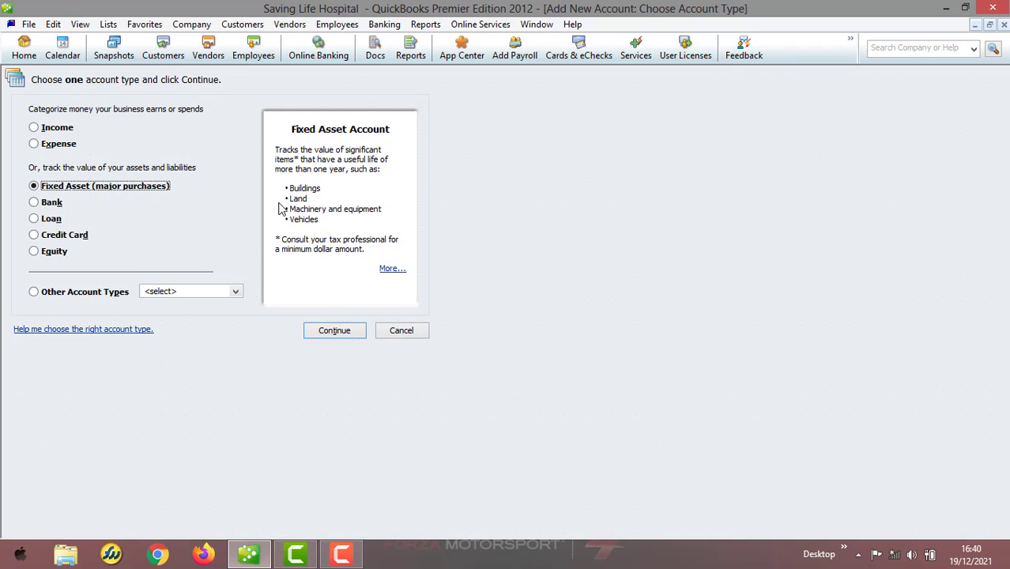
pyautogui.click(49, 203)
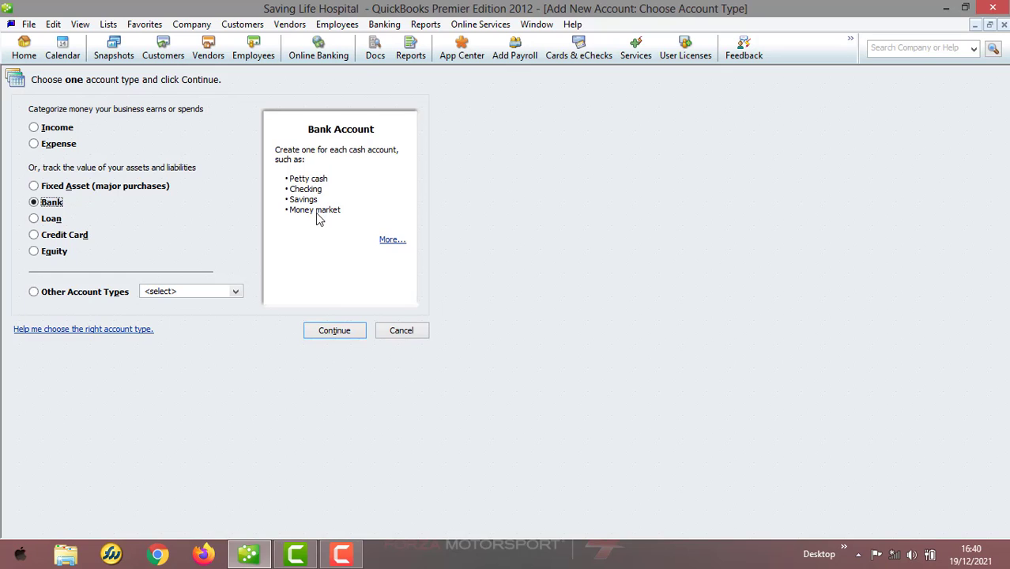
pyautogui.click(49, 220)
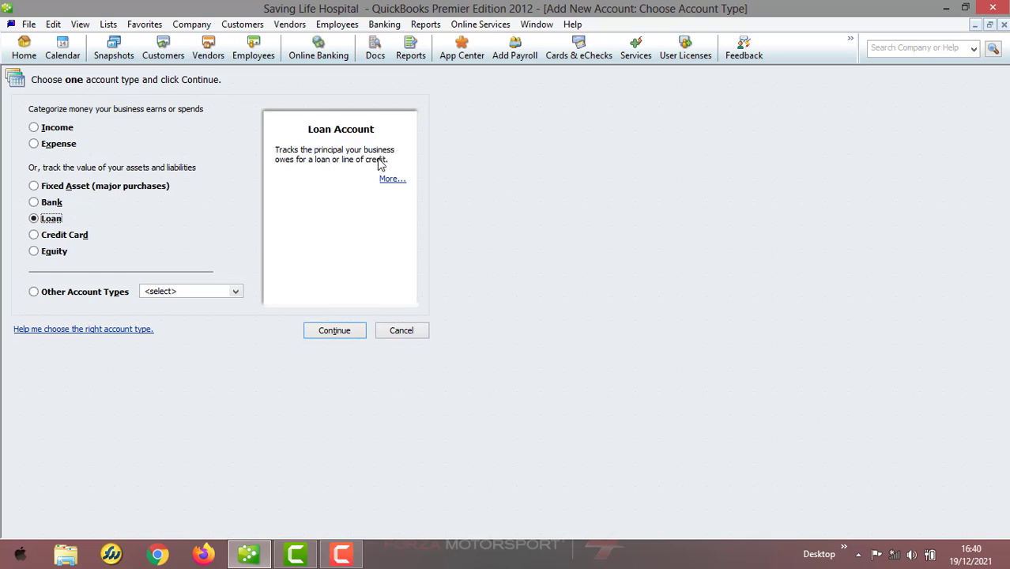
pyautogui.click(45, 239)
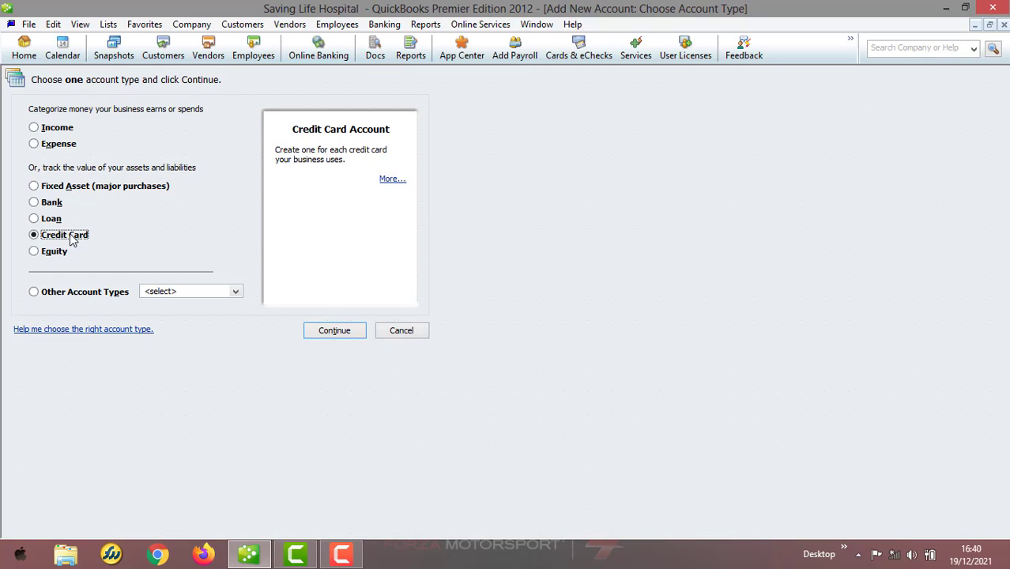
pyautogui.click(44, 254)
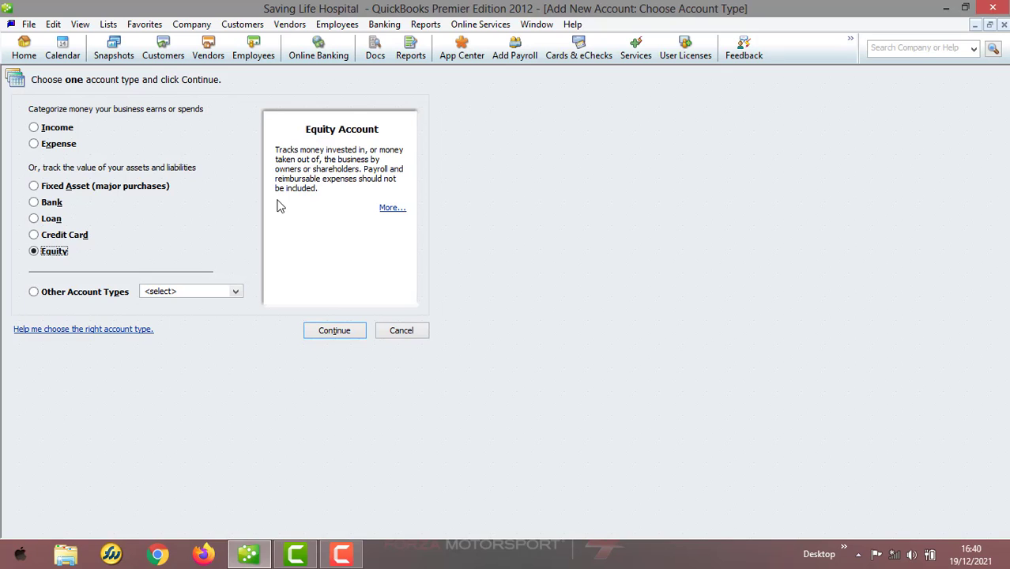
# Step: Review the descriptions of the other account types Accounts Receivable, Accounts Payable, Other Current Asset and Other Asset
pyautogui.click(49, 293)
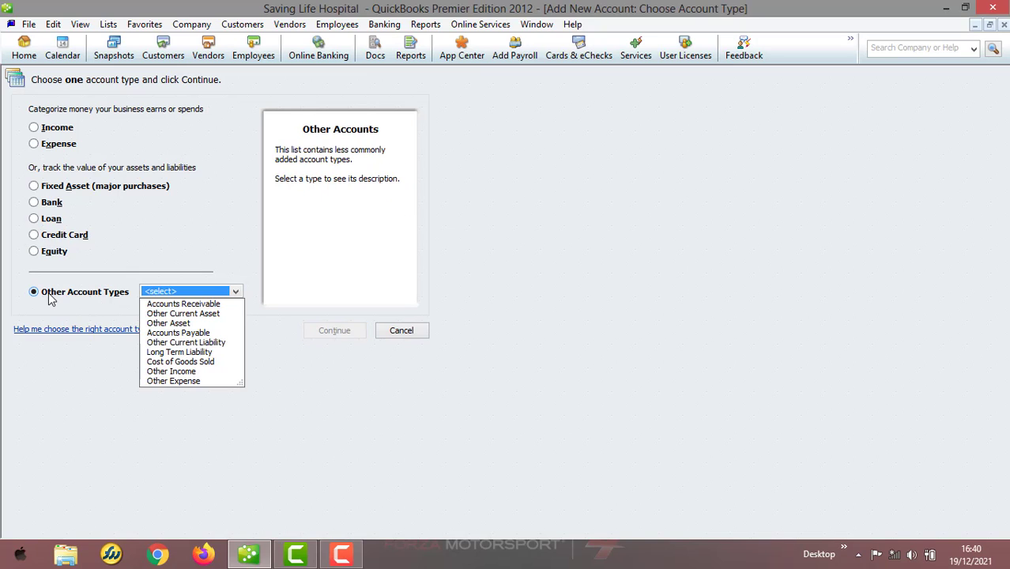
pyautogui.click(194, 305)
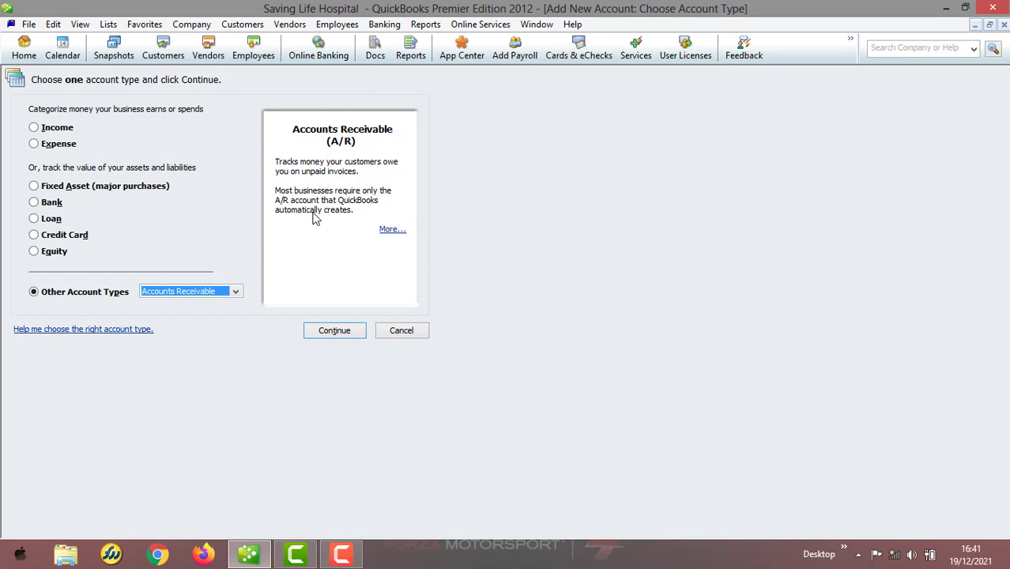
pyautogui.click(236, 292)
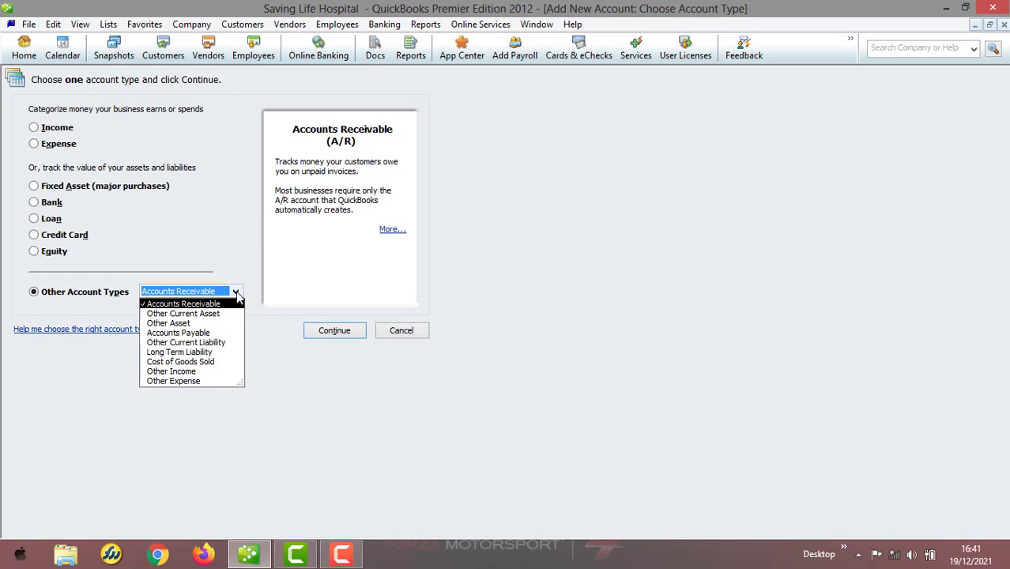
pyautogui.click(179, 332)
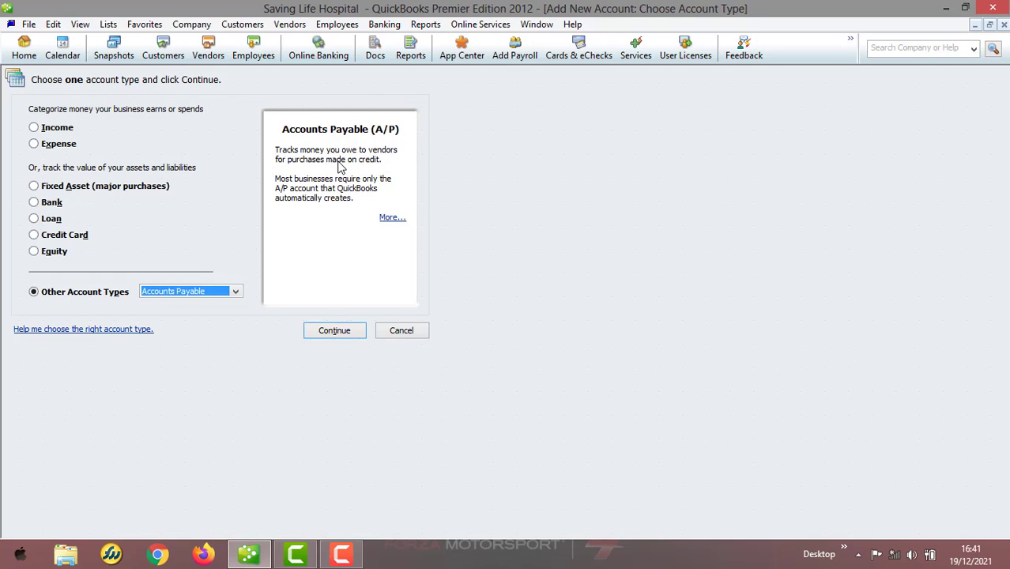
pyautogui.click(235, 292)
pyautogui.click(208, 313)
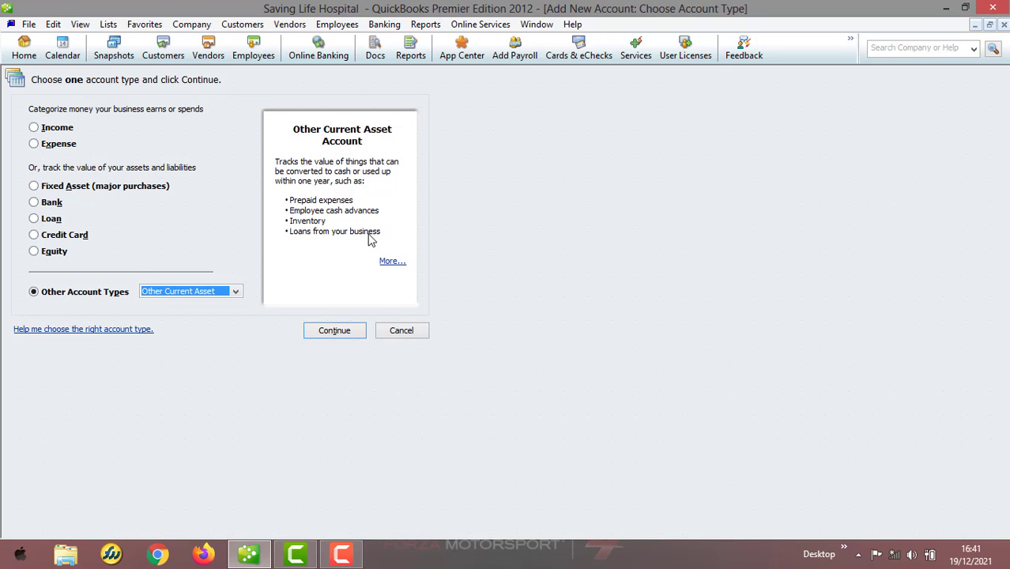
pyautogui.click(235, 291)
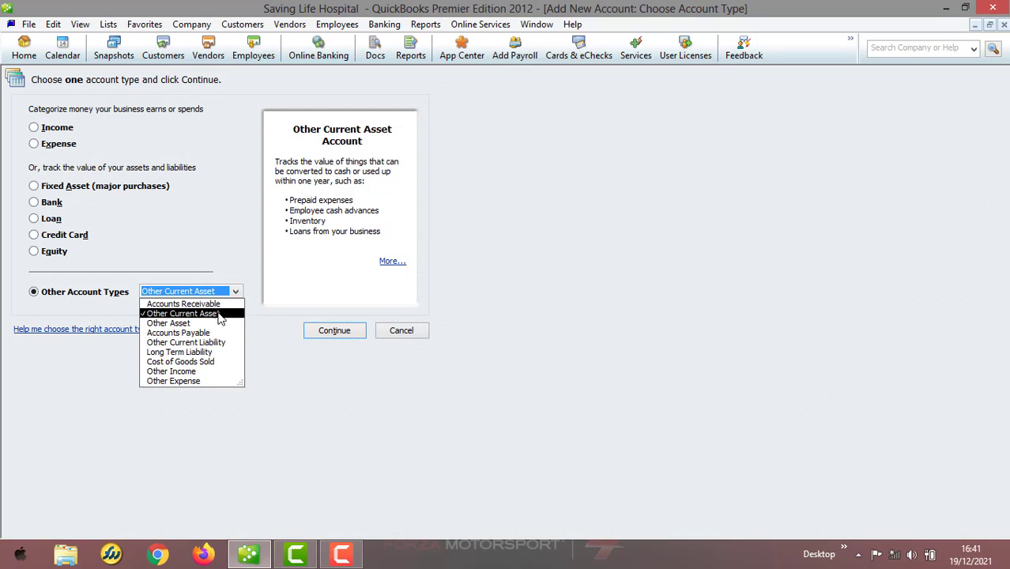
pyautogui.click(170, 323)
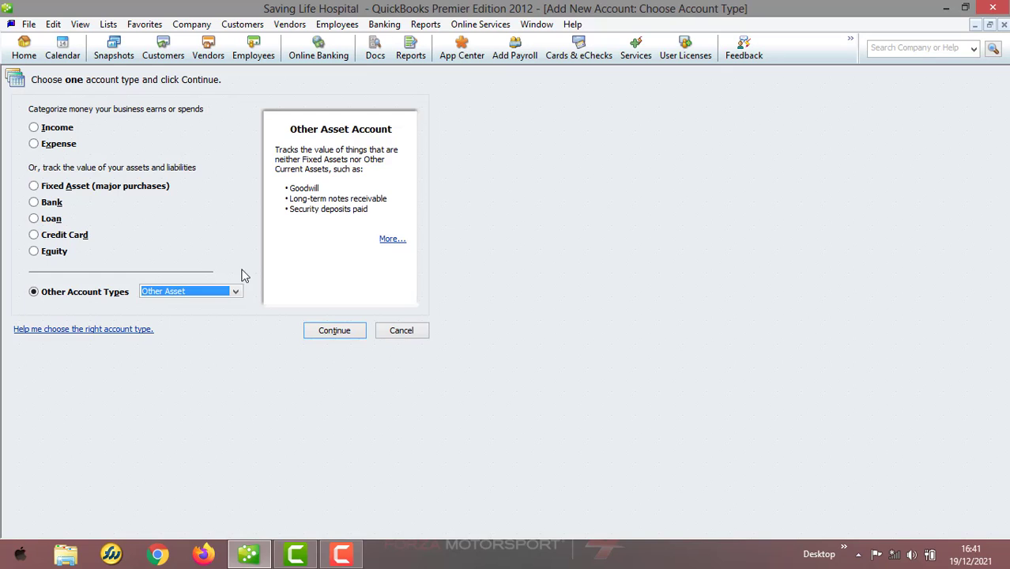
# Step: Review the descriptions of the Long Term Liability and Other Current Liability account types
pyautogui.click(235, 292)
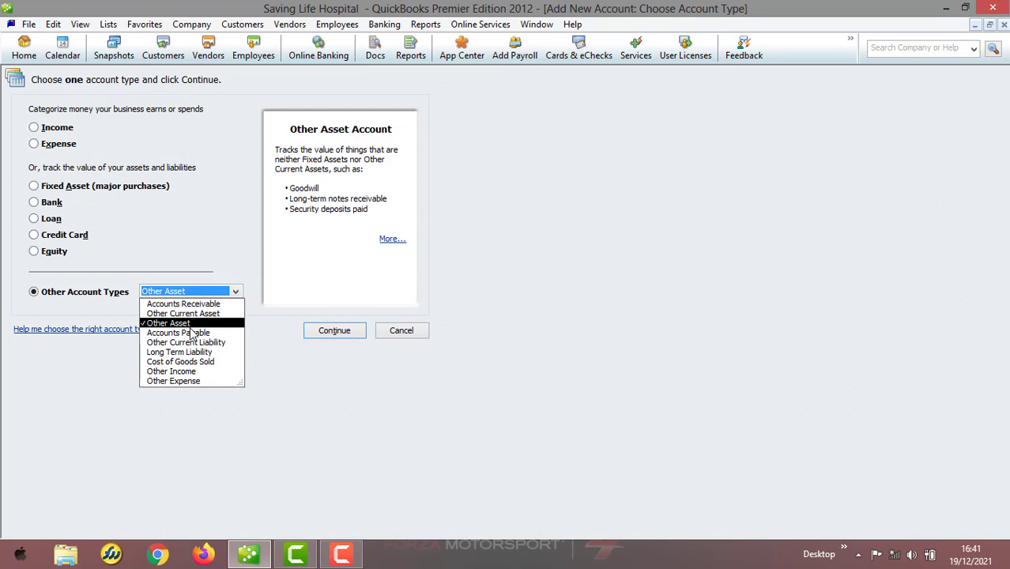
pyautogui.click(185, 351)
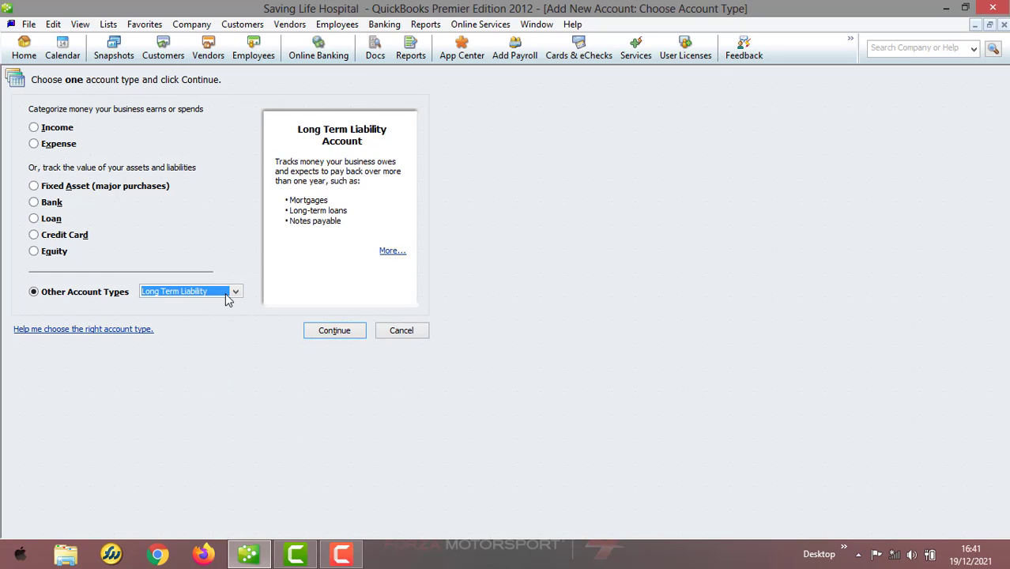
pyautogui.click(235, 292)
pyautogui.click(189, 342)
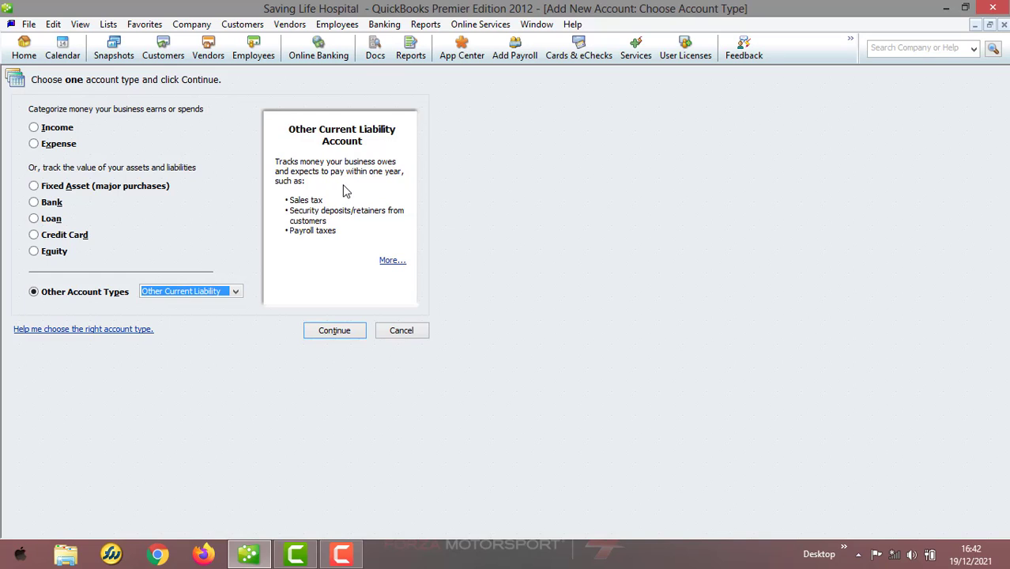
pyautogui.click(237, 291)
pyautogui.click(205, 351)
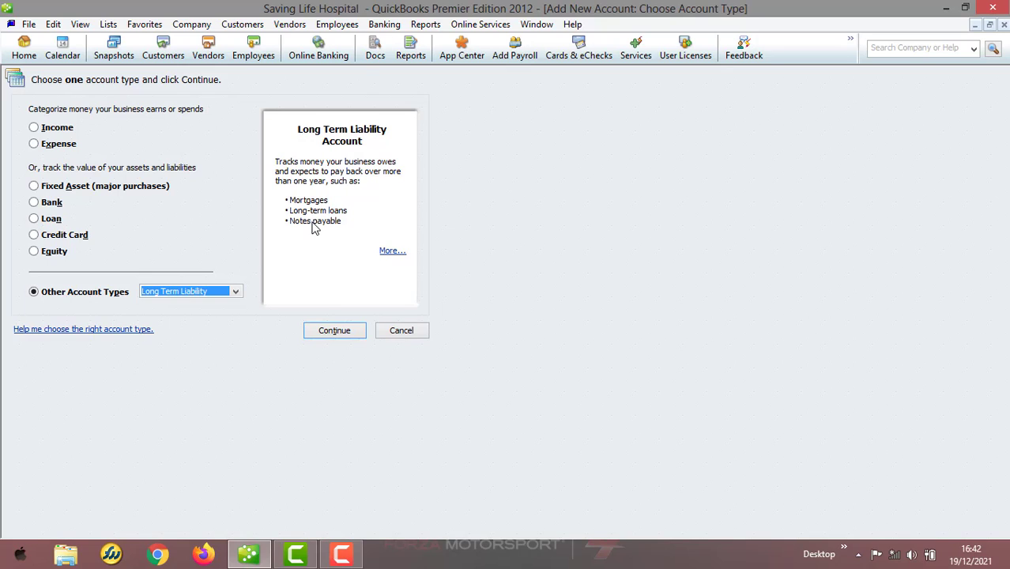
# Step: Review the Cost of Goods Sold, Other Income and Other Expense type descriptions, and leave the new account setup without creating an account
pyautogui.click(235, 291)
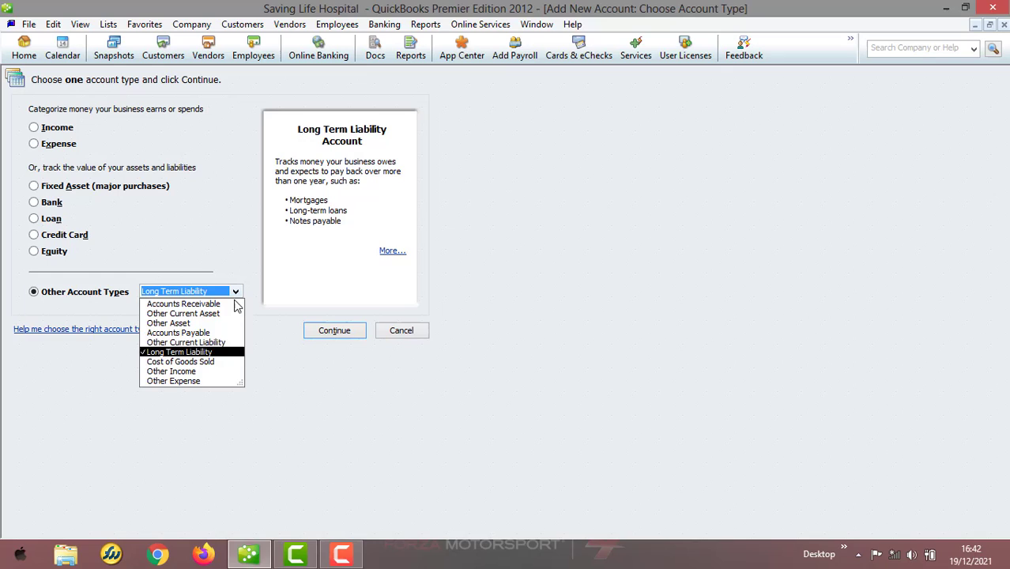
pyautogui.click(199, 361)
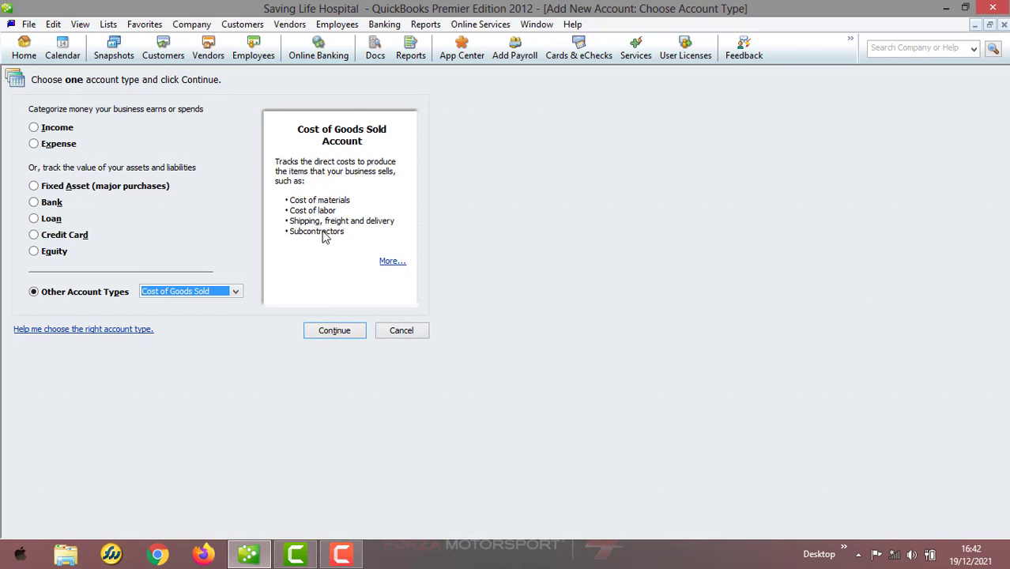
pyautogui.click(235, 291)
pyautogui.click(202, 372)
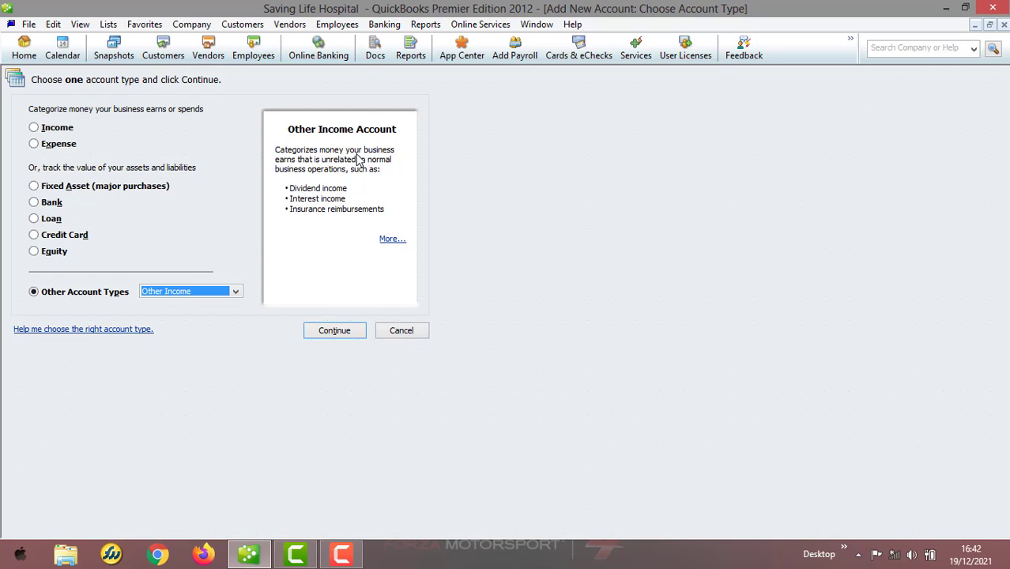
pyautogui.click(236, 292)
pyautogui.click(199, 379)
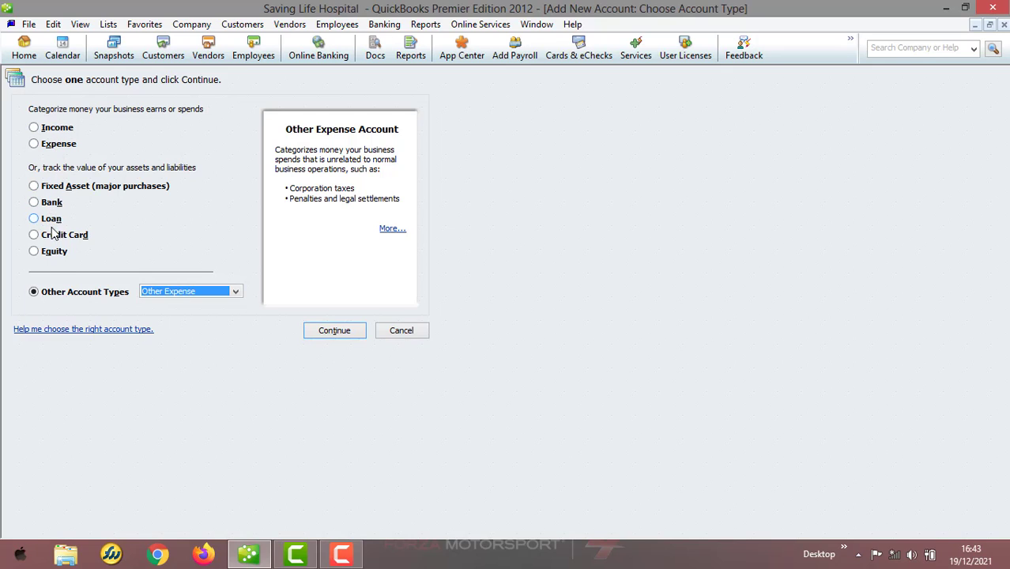
pyautogui.click(55, 293)
pyautogui.click(55, 294)
pyautogui.click(79, 292)
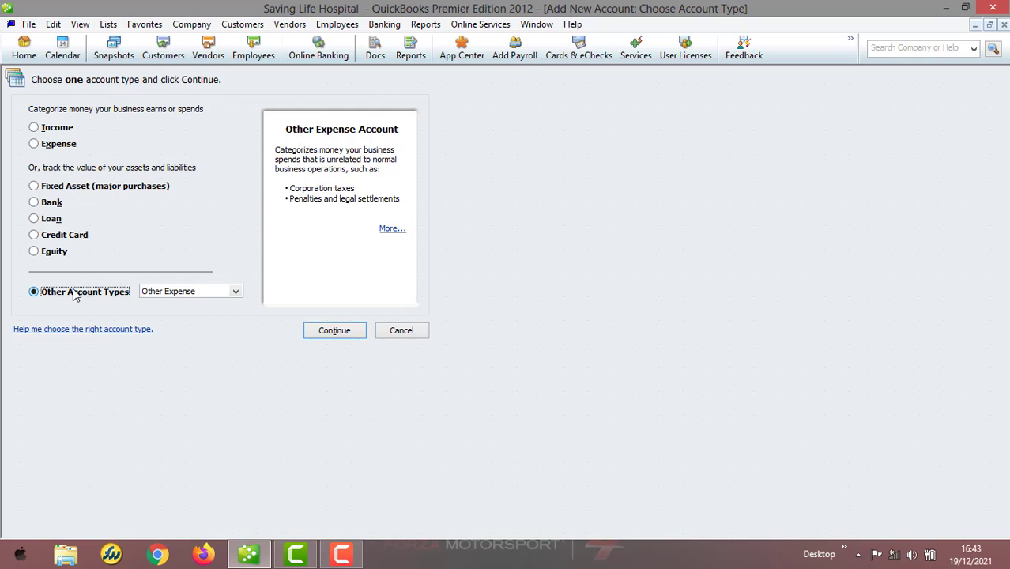
pyautogui.click(79, 293)
pyautogui.click(391, 330)
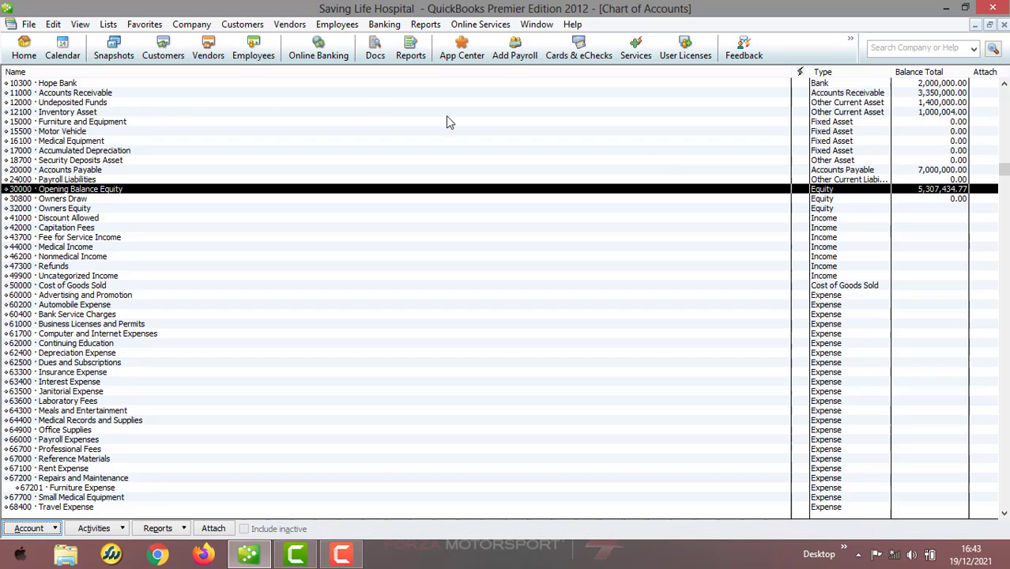
pyautogui.moveTo(1003, 173); pyautogui.dragTo(1003, 93)
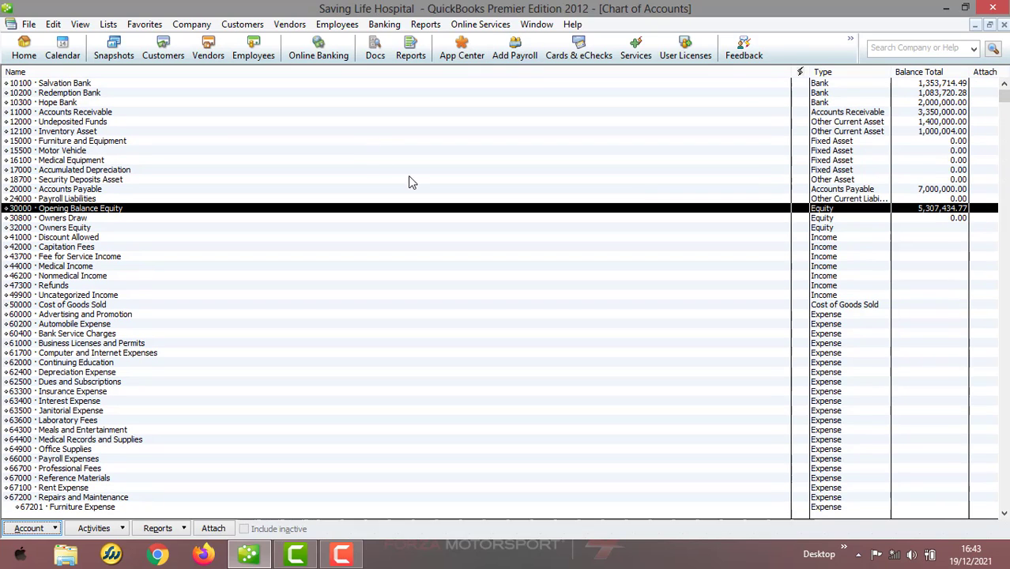
pyautogui.click(94, 84)
pyautogui.click(94, 94)
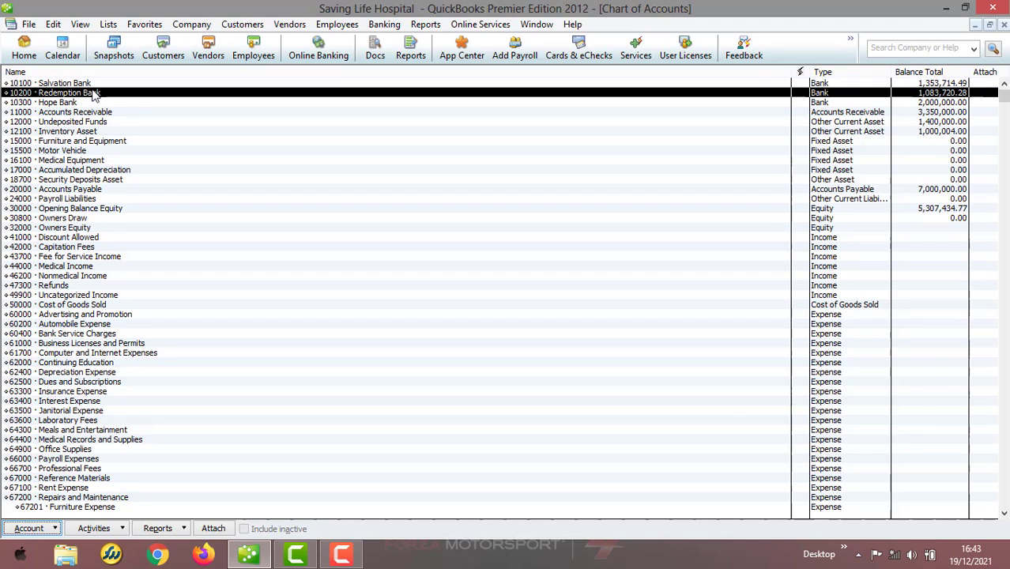
pyautogui.click(82, 103)
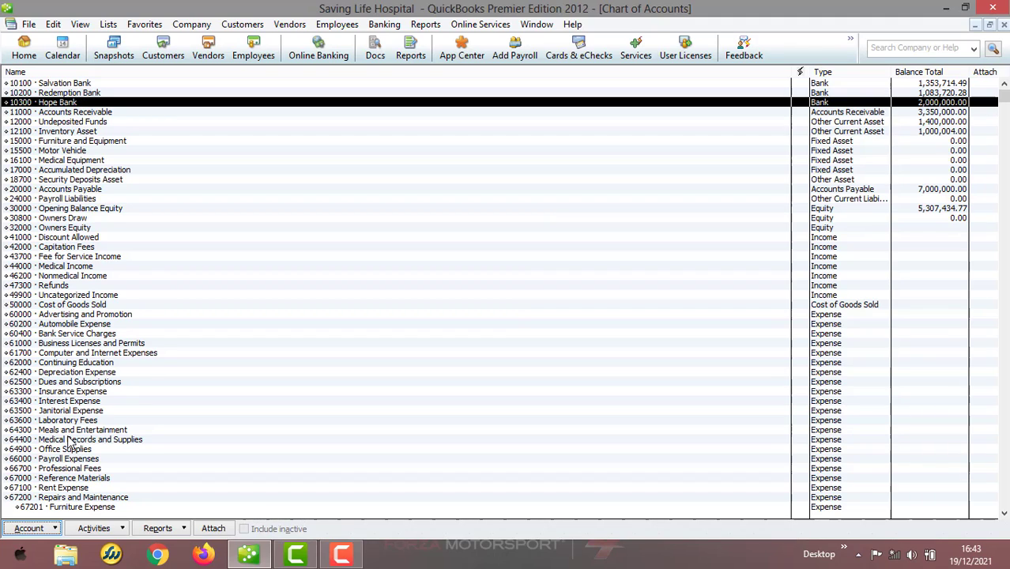
pyautogui.click(56, 527)
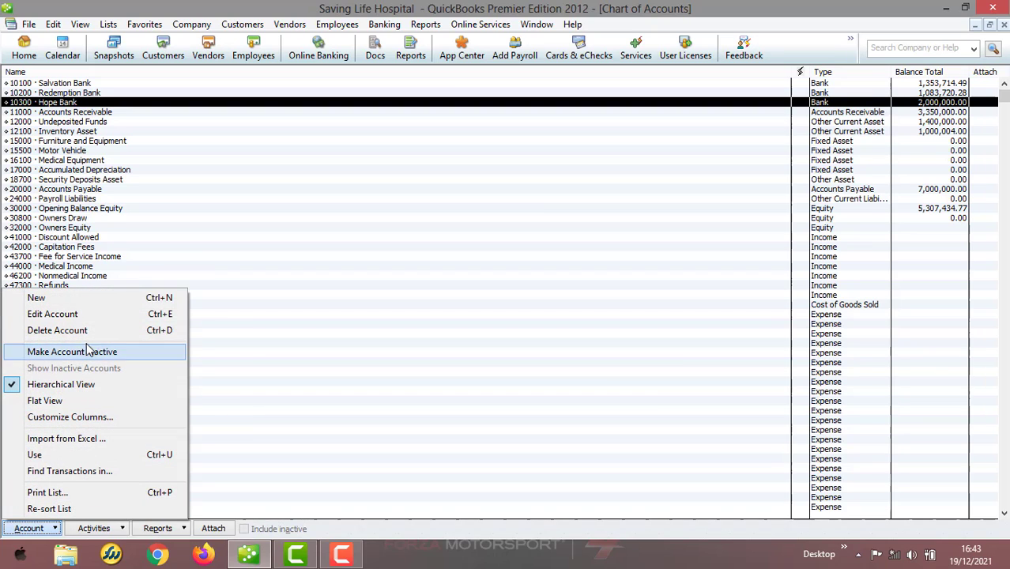
pyautogui.click(94, 312)
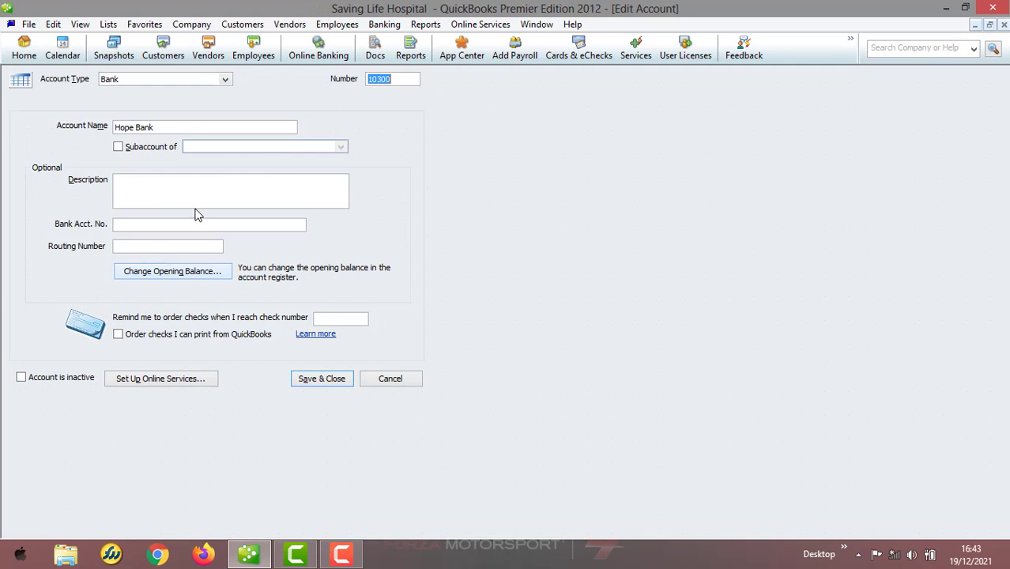
pyautogui.click(389, 379)
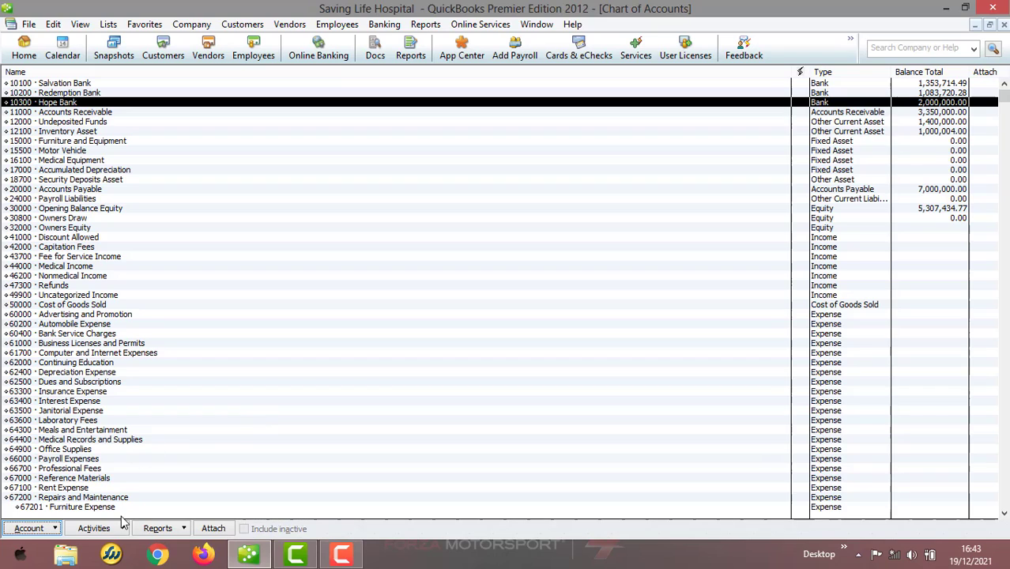
pyautogui.click(62, 527)
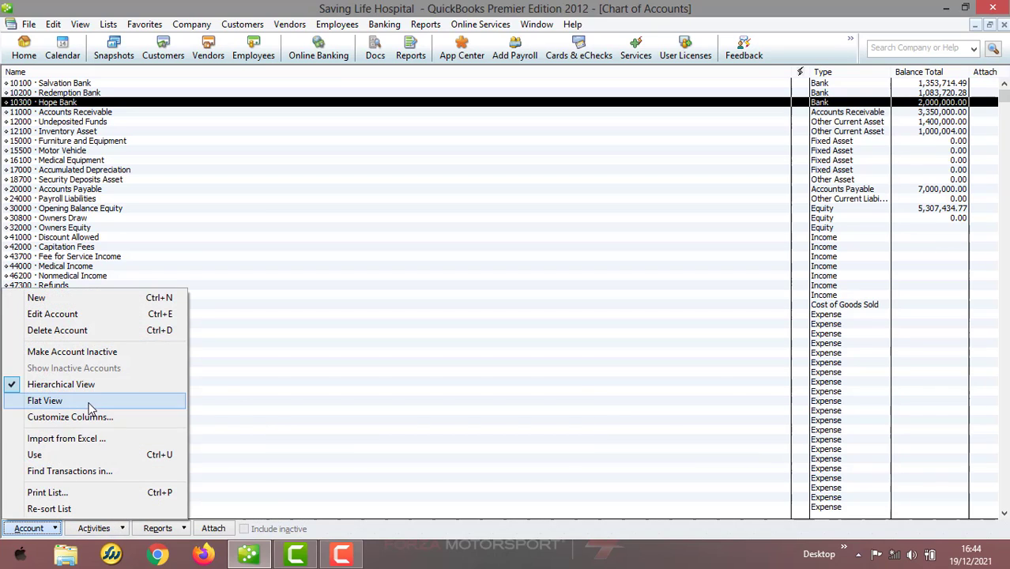
pyautogui.click(80, 296)
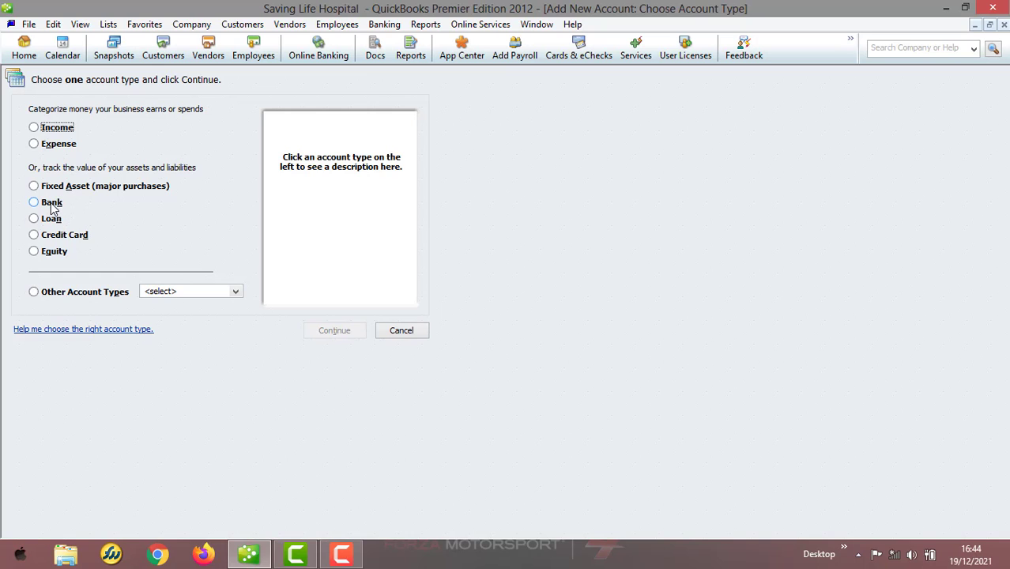
pyautogui.click(380, 335)
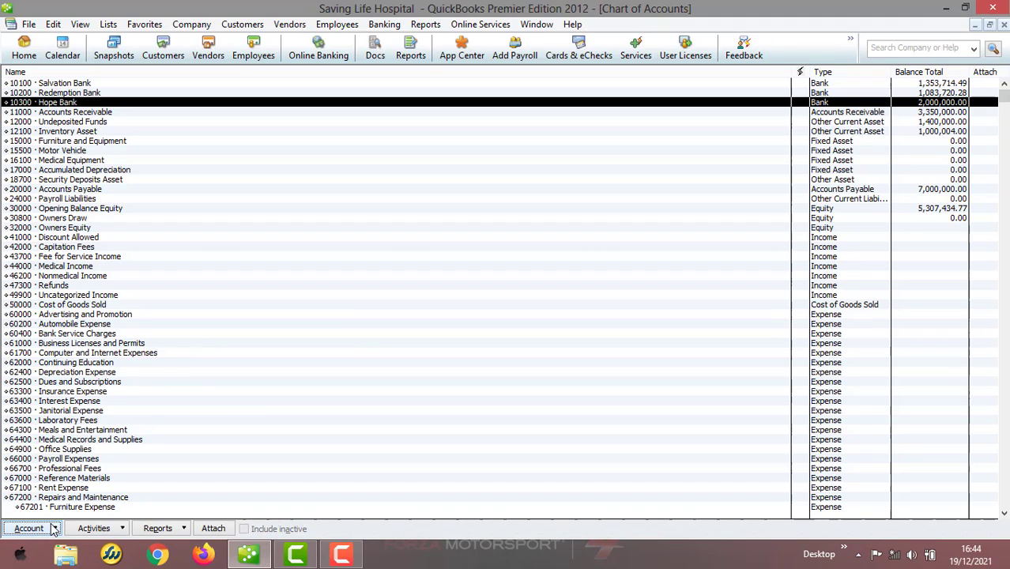
pyautogui.click(70, 276)
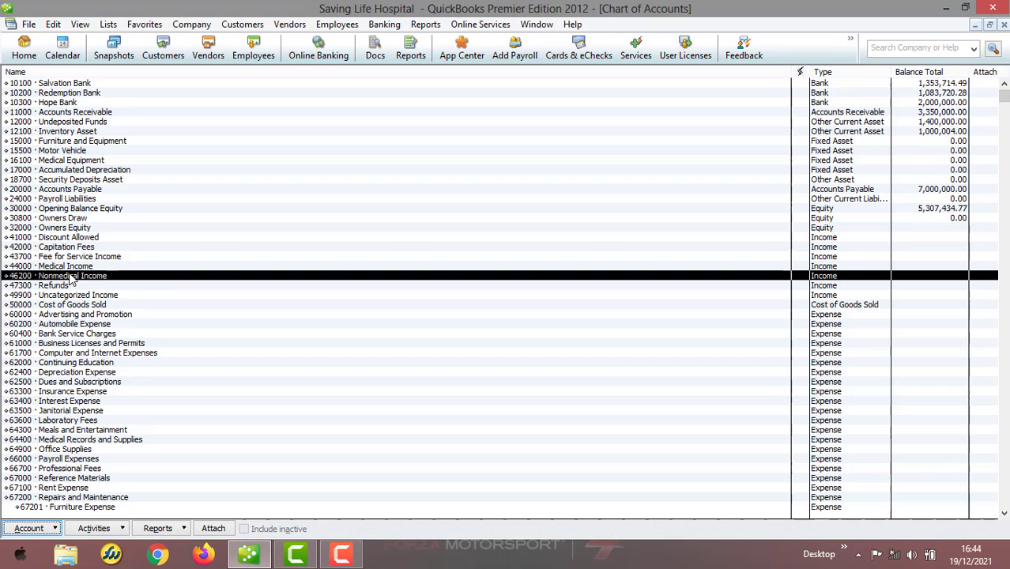
pyautogui.click(56, 528)
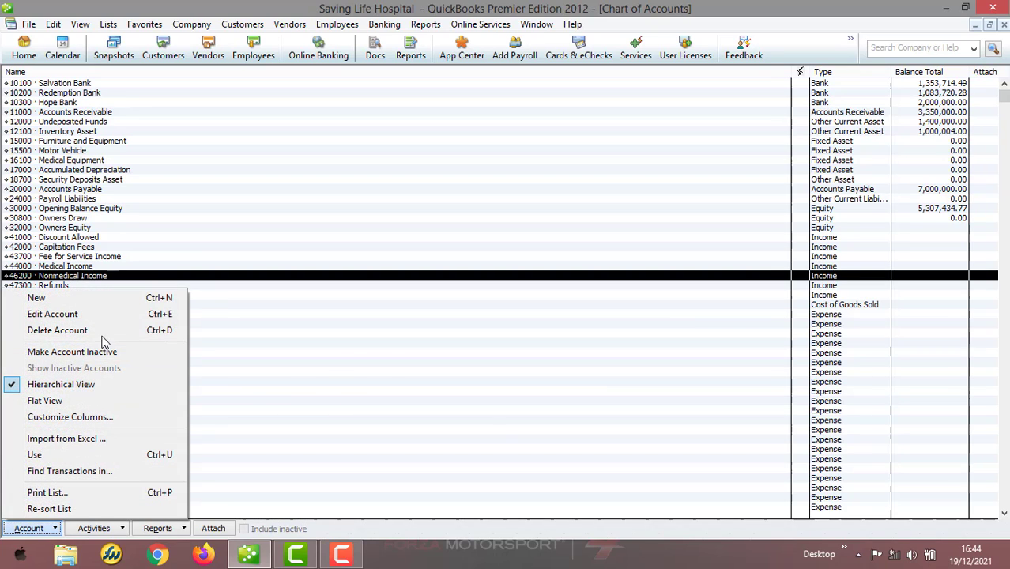
pyautogui.click(221, 325)
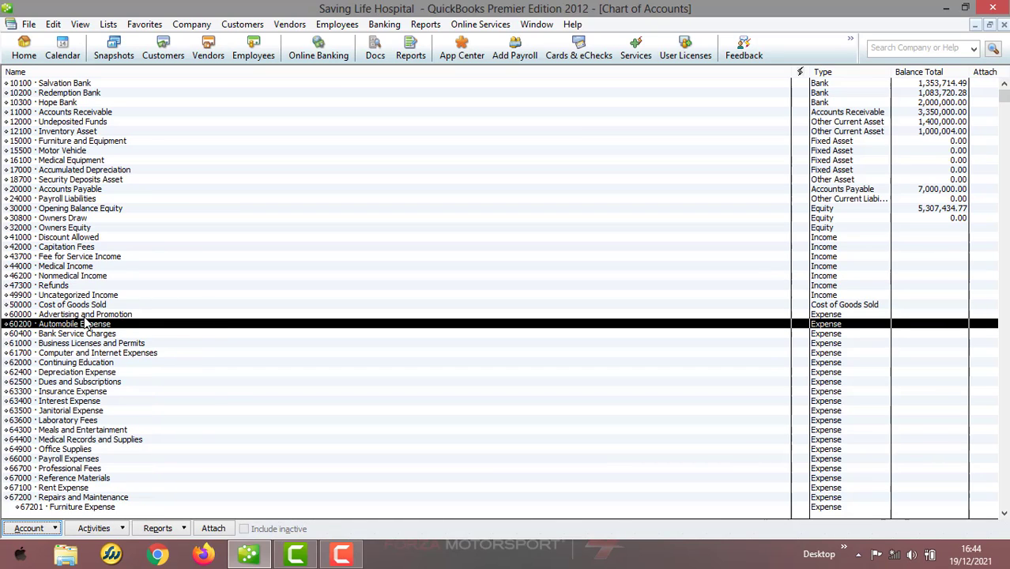
pyautogui.click(56, 528)
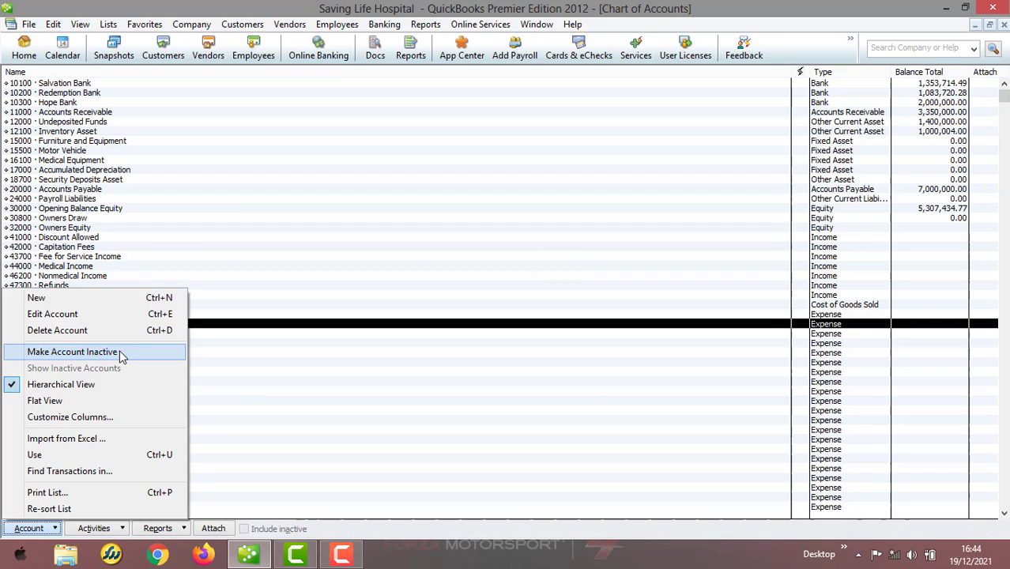
pyautogui.click(225, 346)
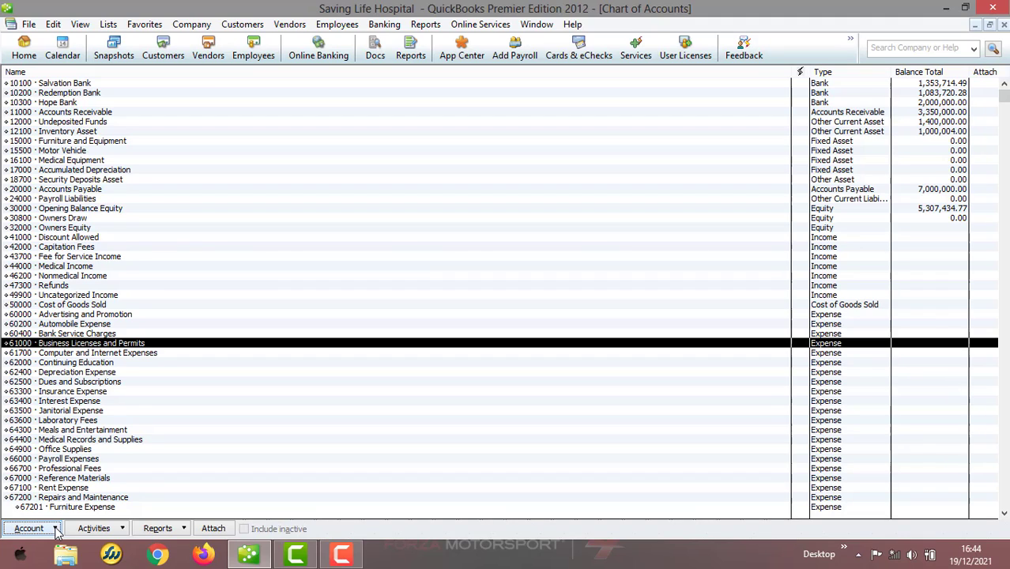
# Step: Make the Janitorial Expense account inactive and show inactive accounts in the list
pyautogui.click(87, 410)
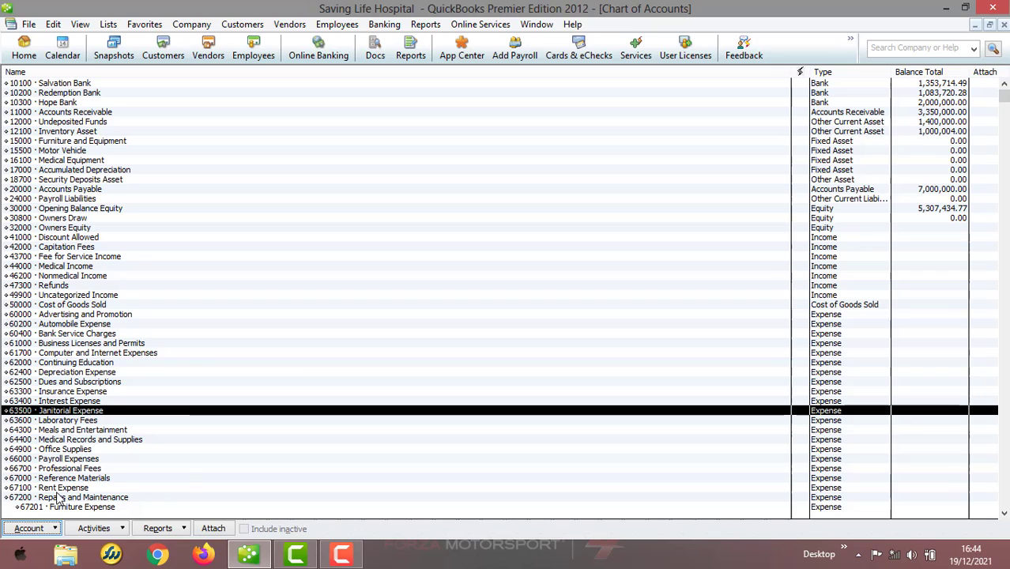
pyautogui.click(30, 528)
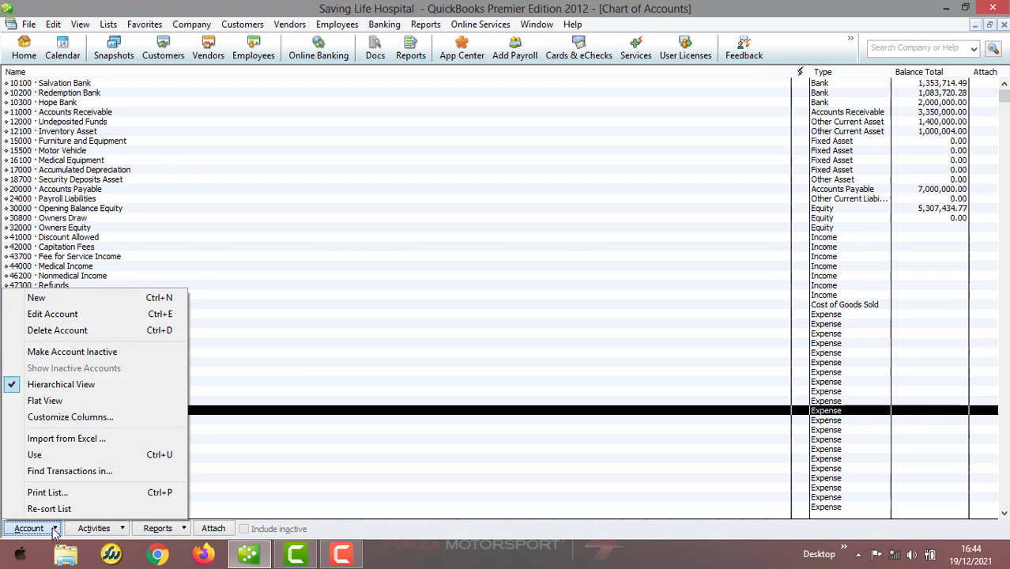
pyautogui.click(87, 351)
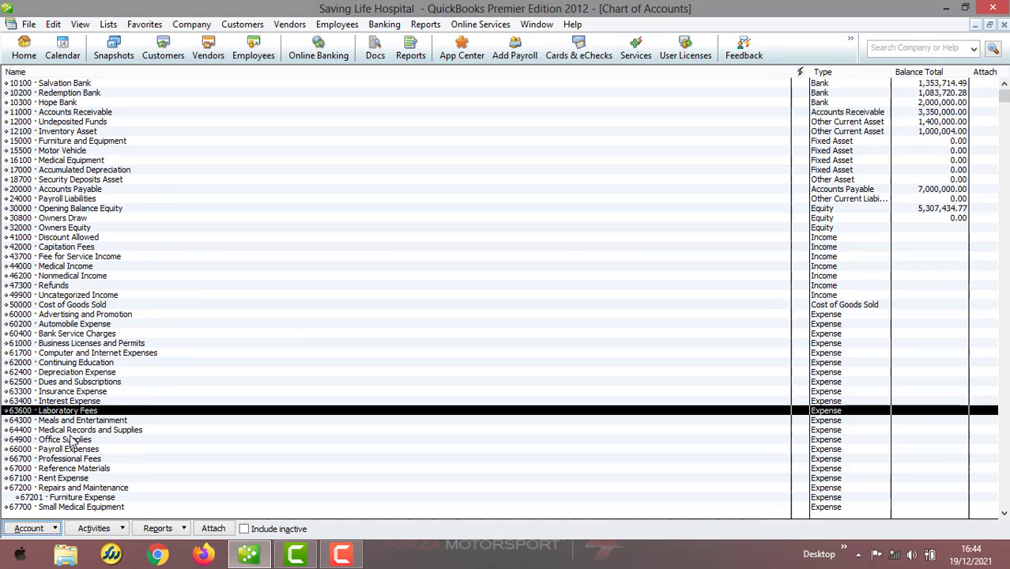
pyautogui.click(55, 529)
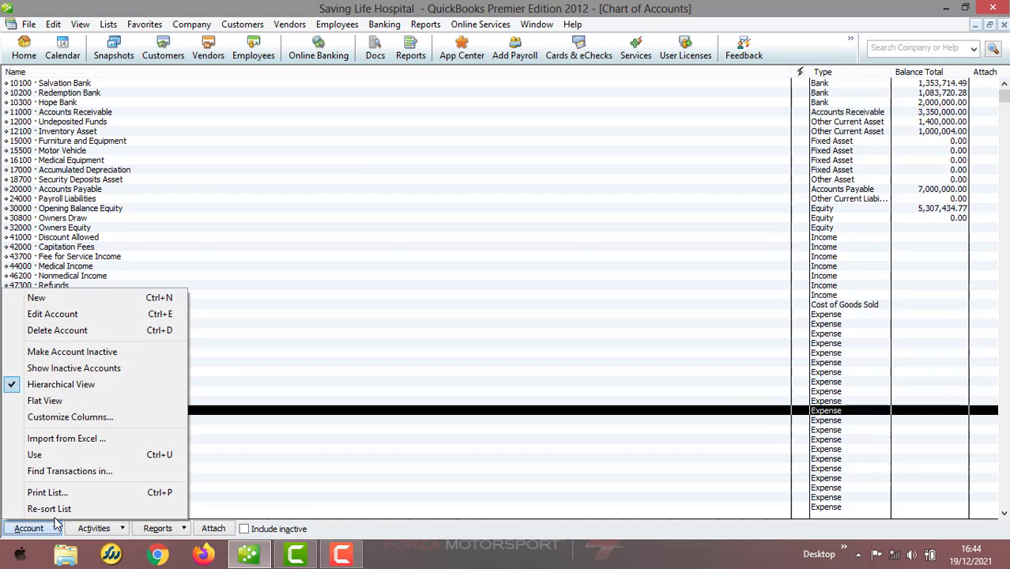
pyautogui.click(113, 369)
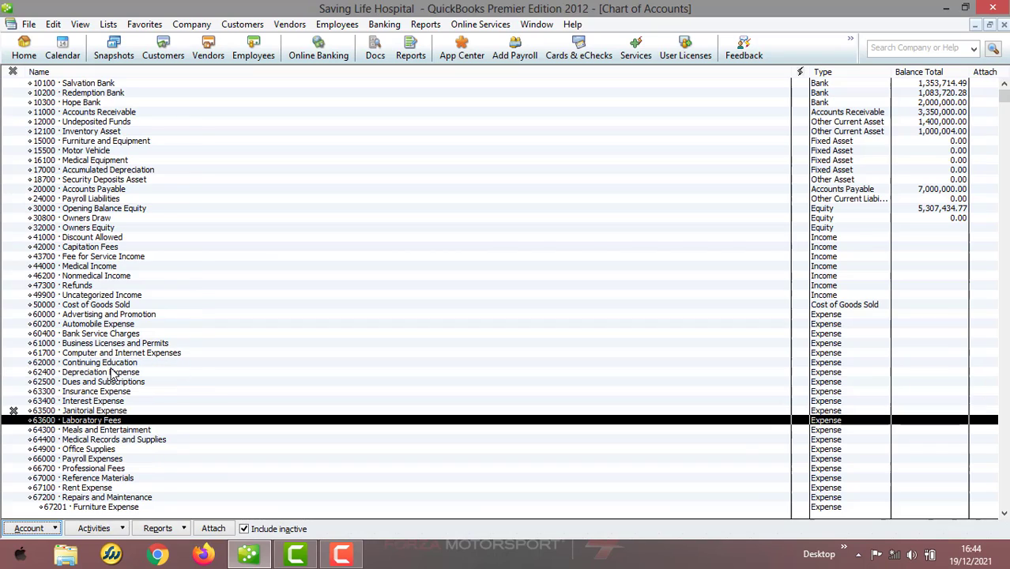
# Step: Make the Janitorial Expense account active again
pyautogui.click(64, 411)
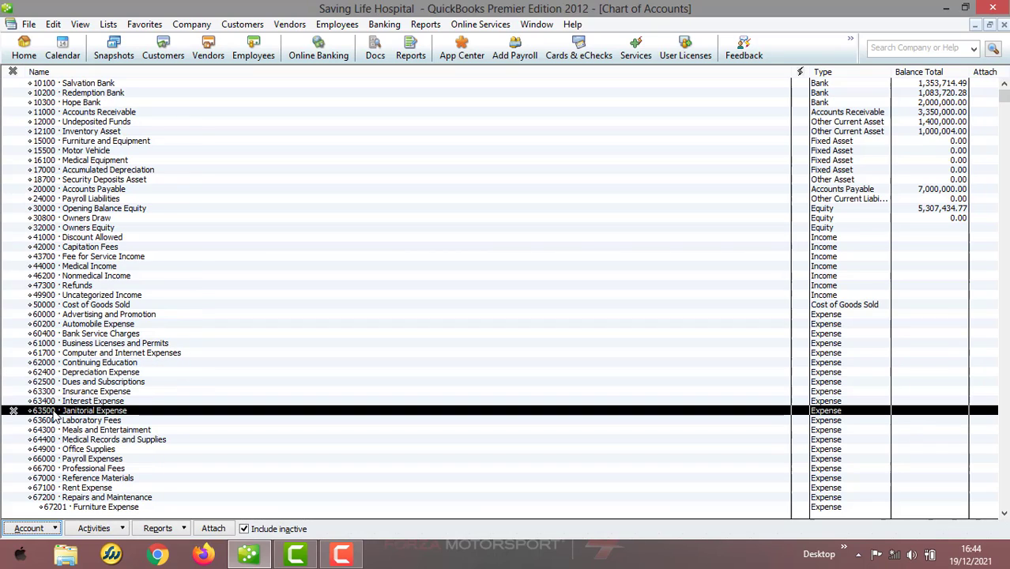
pyautogui.click(57, 528)
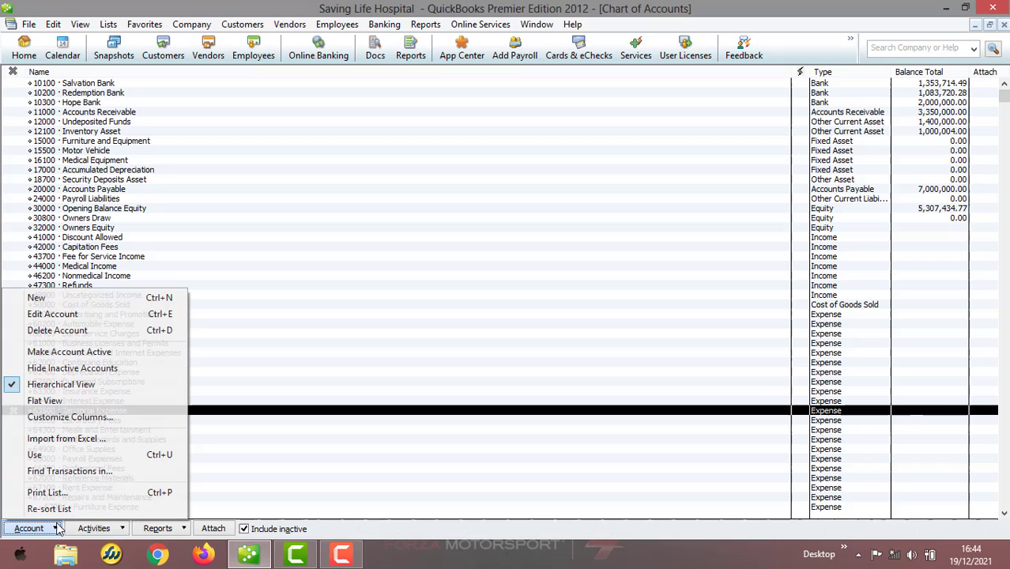
pyautogui.click(109, 348)
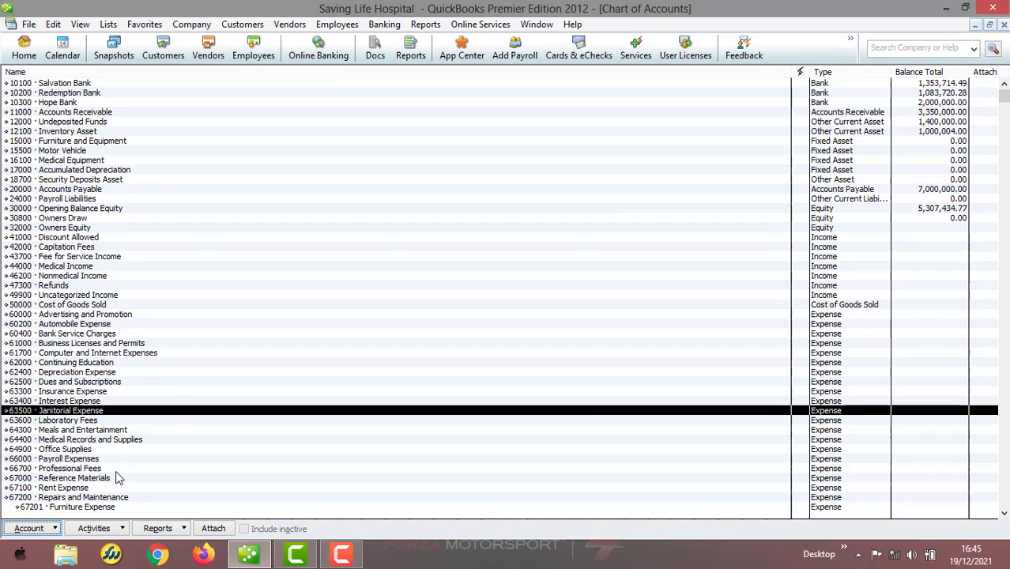
pyautogui.click(62, 528)
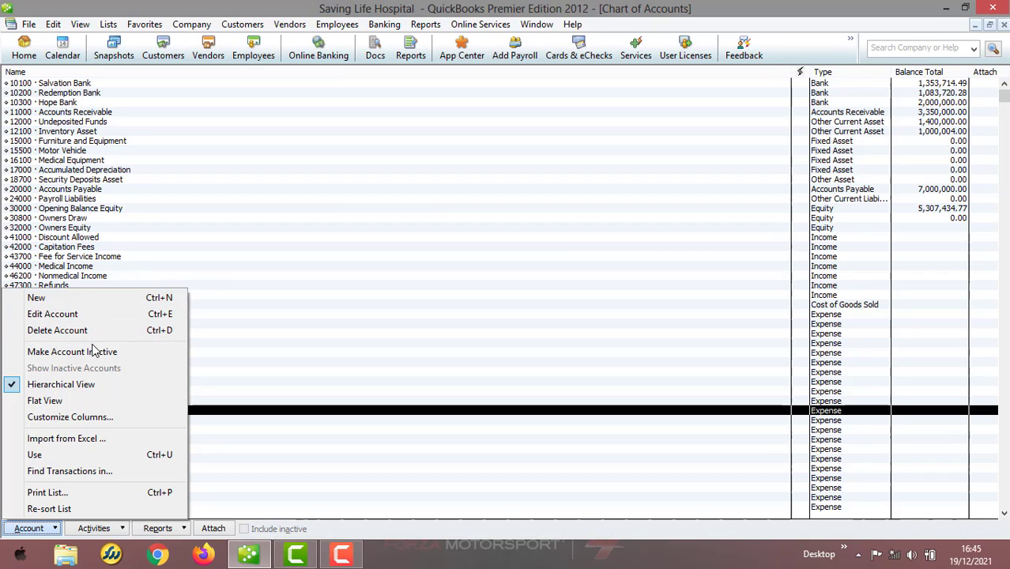
pyautogui.click(261, 315)
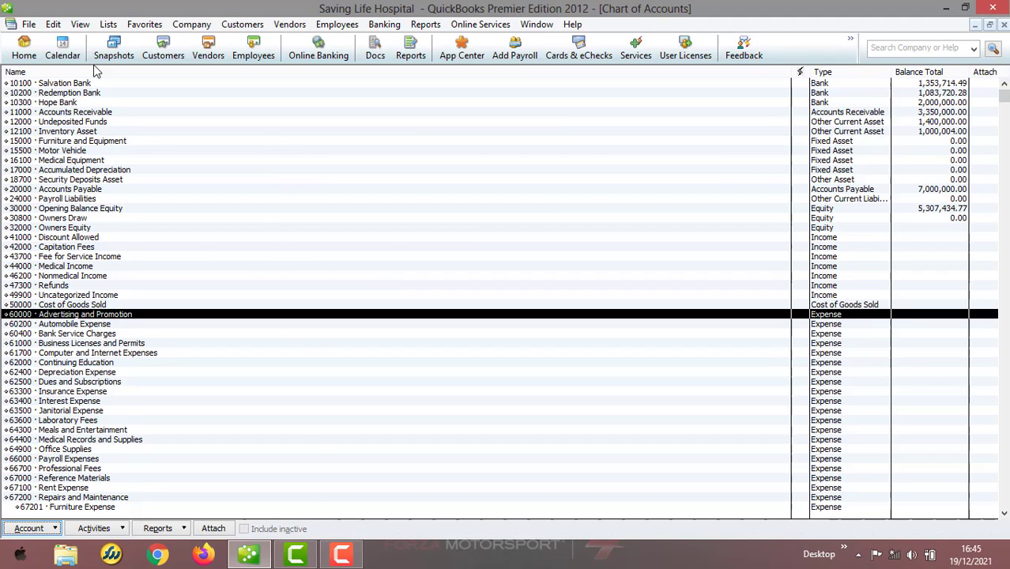
# Step: View the Inventory Asset account's details in edit mode and close them without changing anything
pyautogui.click(91, 133)
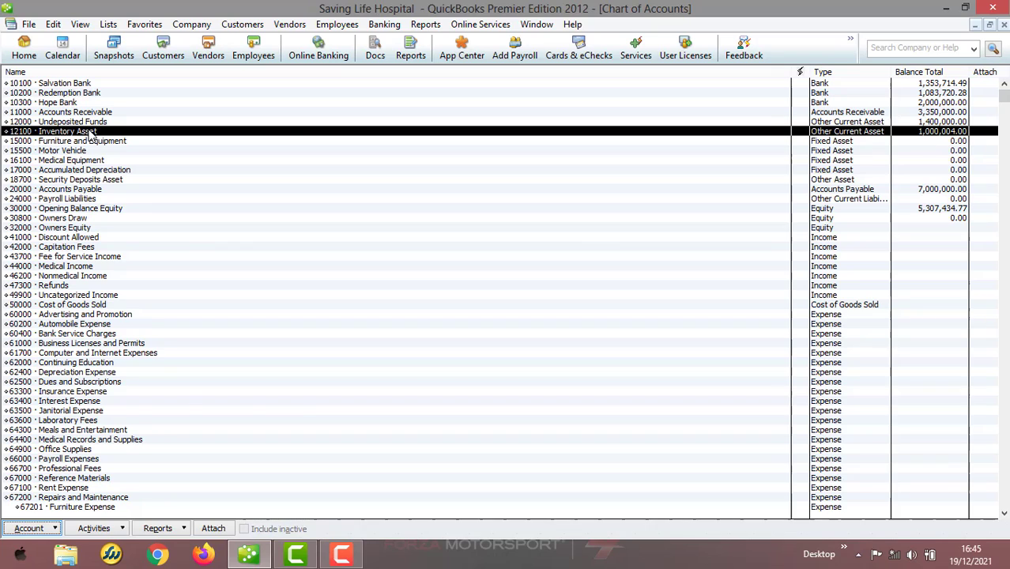
pyautogui.rightClick(90, 133)
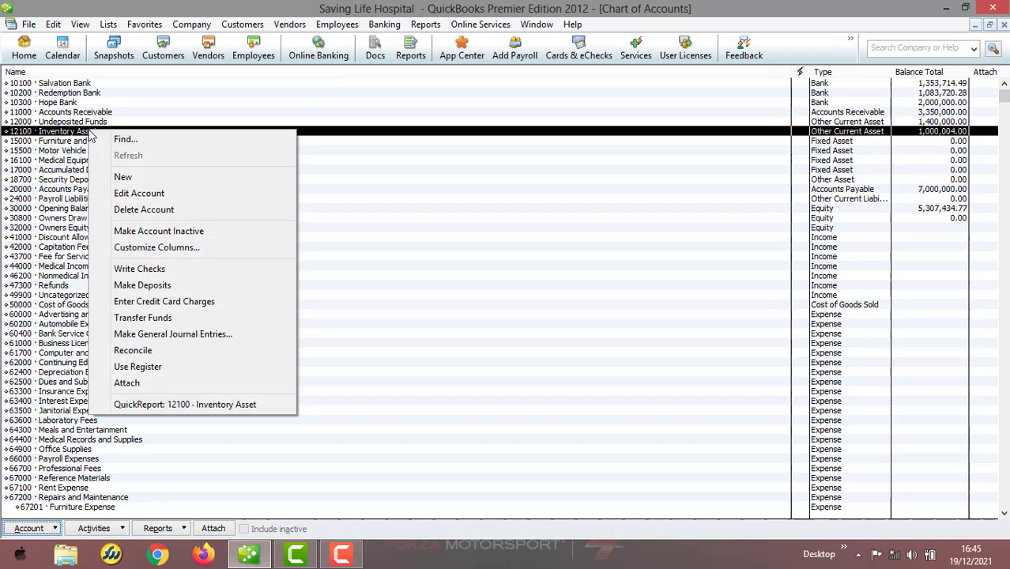
pyautogui.click(134, 195)
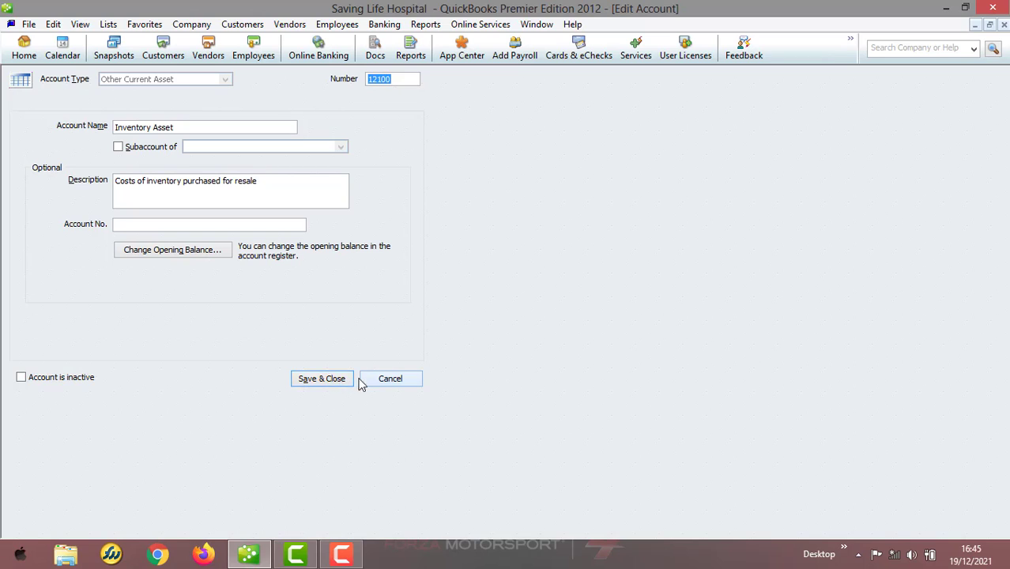
pyautogui.click(335, 379)
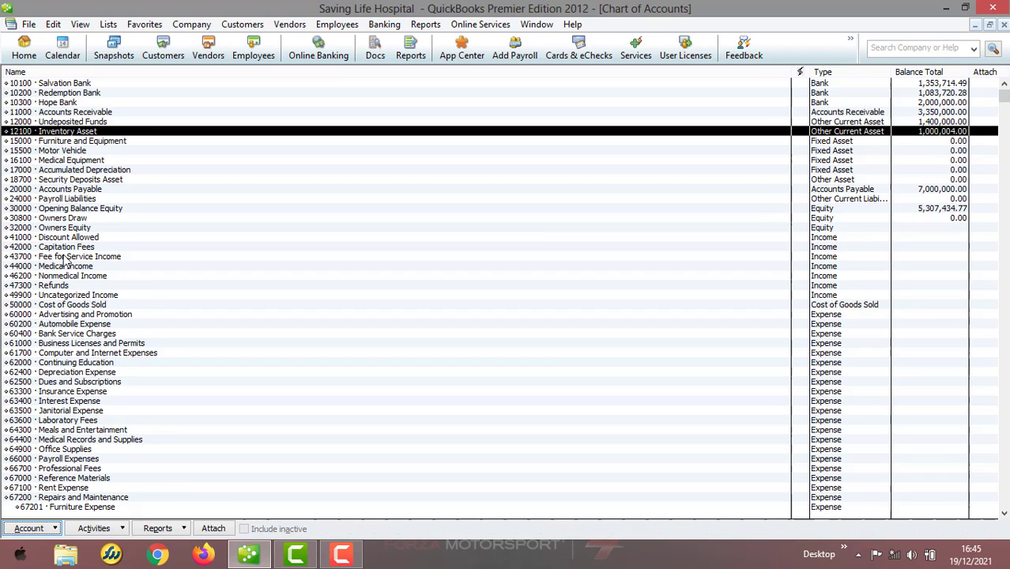
pyautogui.click(55, 529)
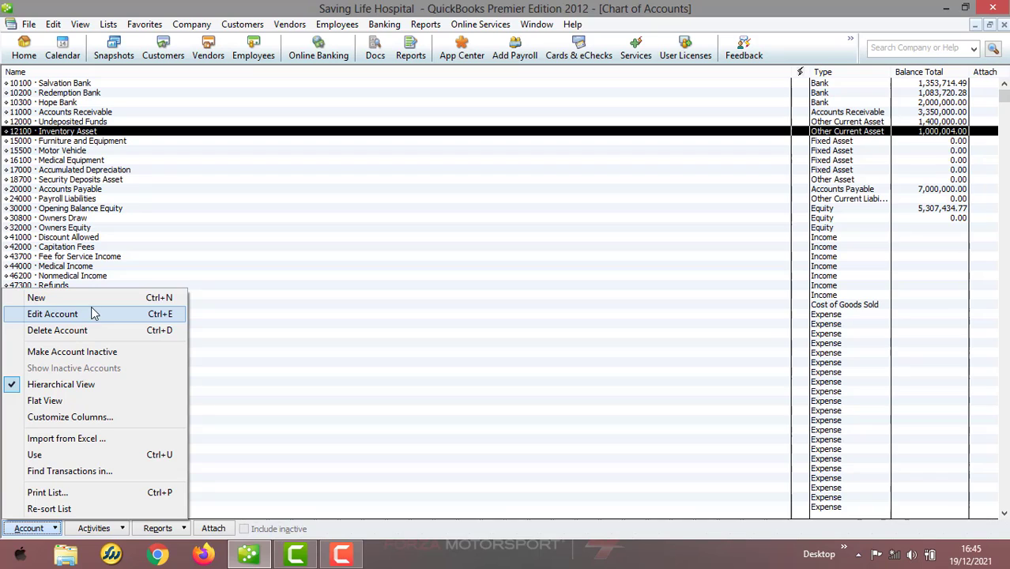
pyautogui.click(74, 295)
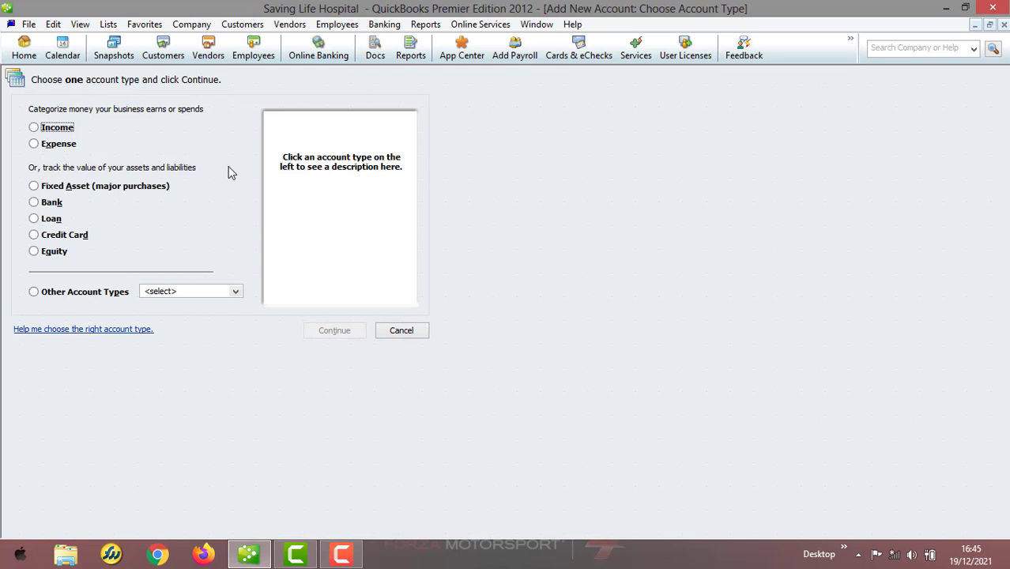
pyautogui.click(401, 331)
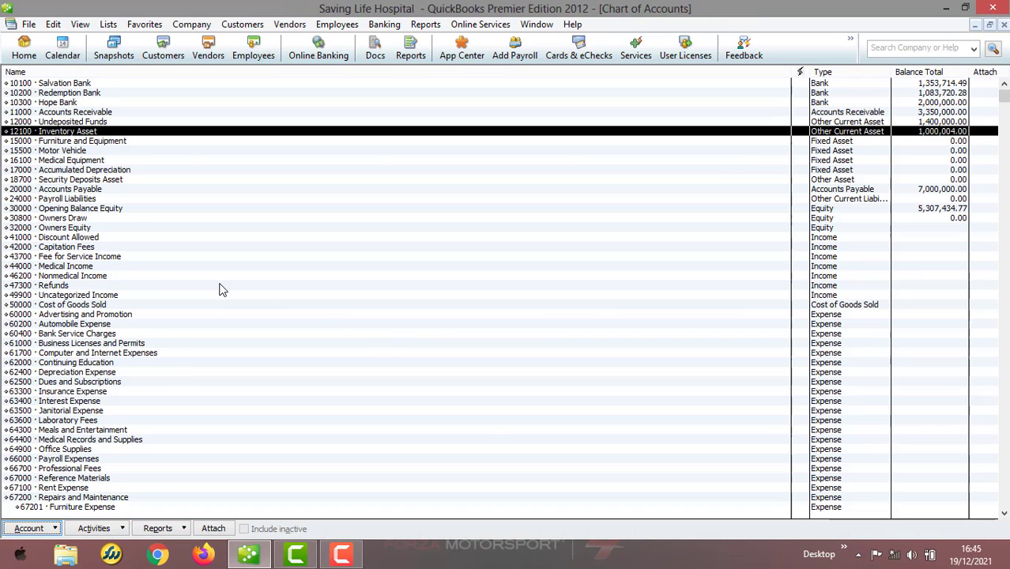
# Step: Add a new Other Current Asset account named Prepaid Expense with number 14000 and save it
pyautogui.click(55, 530)
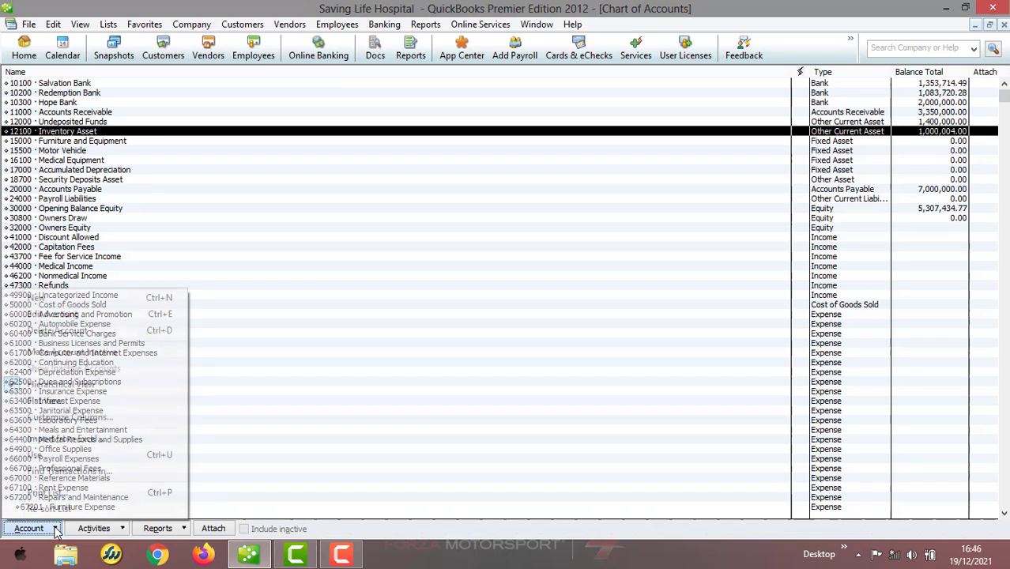
pyautogui.click(103, 298)
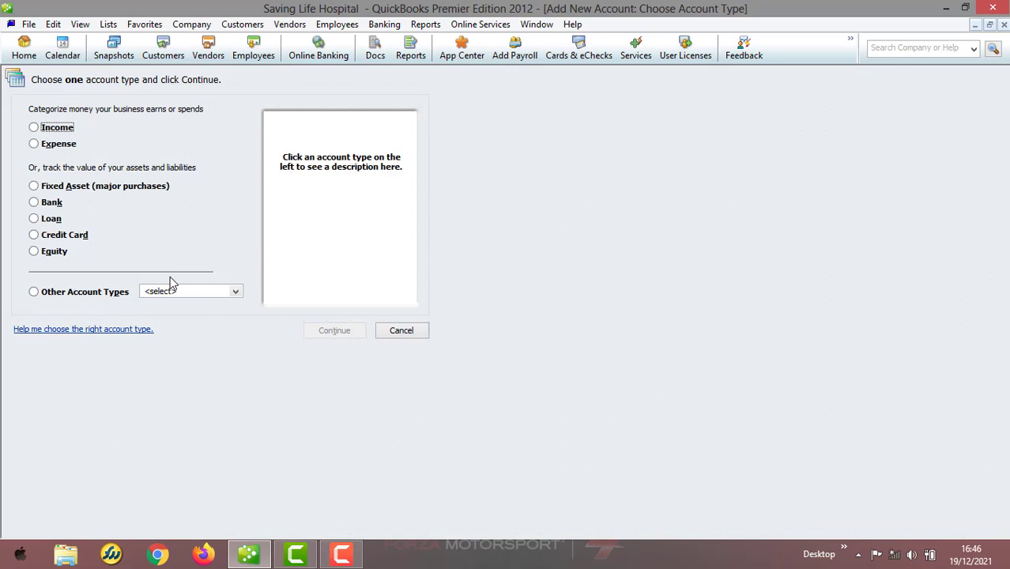
pyautogui.click(115, 294)
pyautogui.click(114, 293)
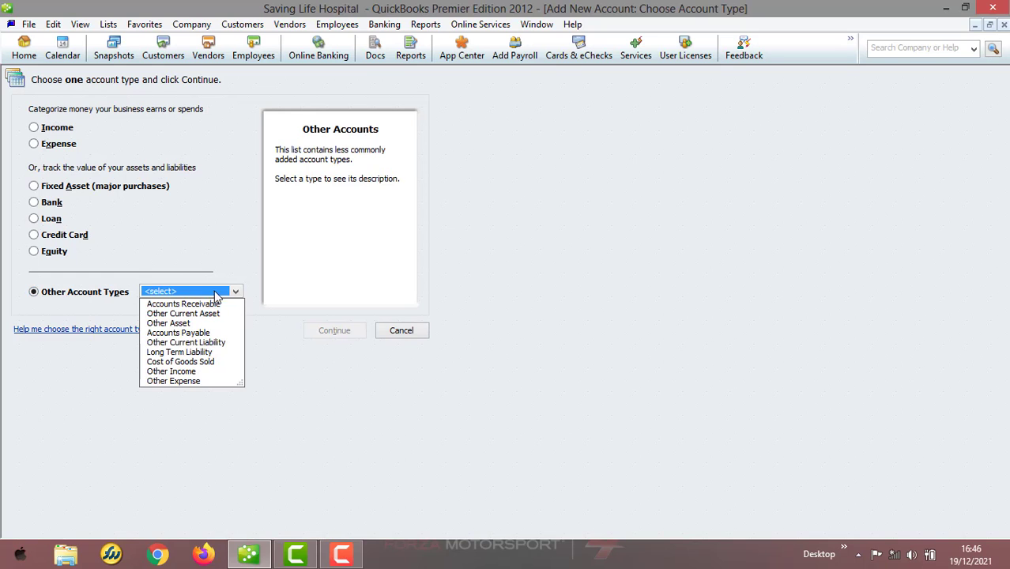
pyautogui.click(202, 314)
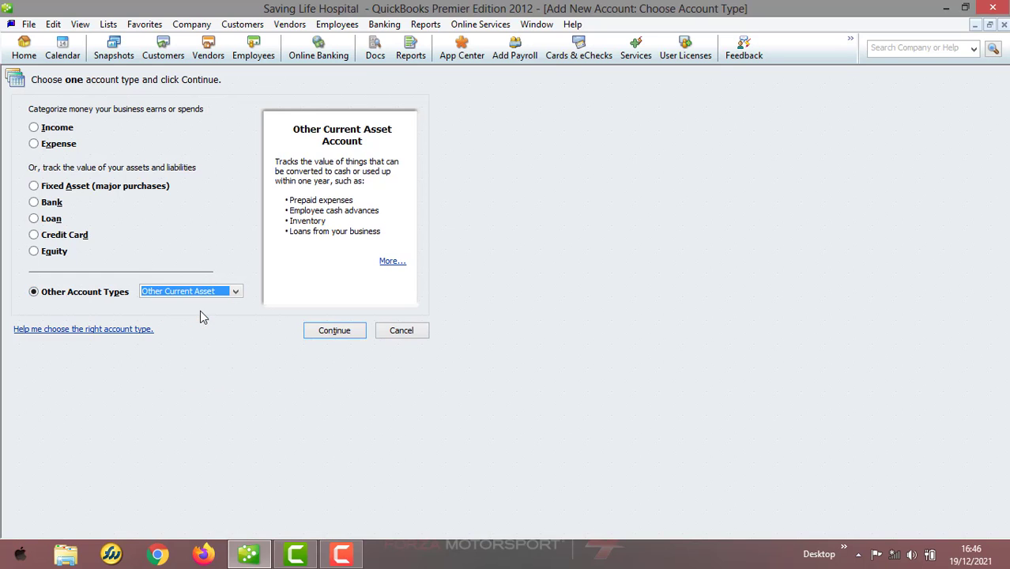
pyautogui.click(319, 332)
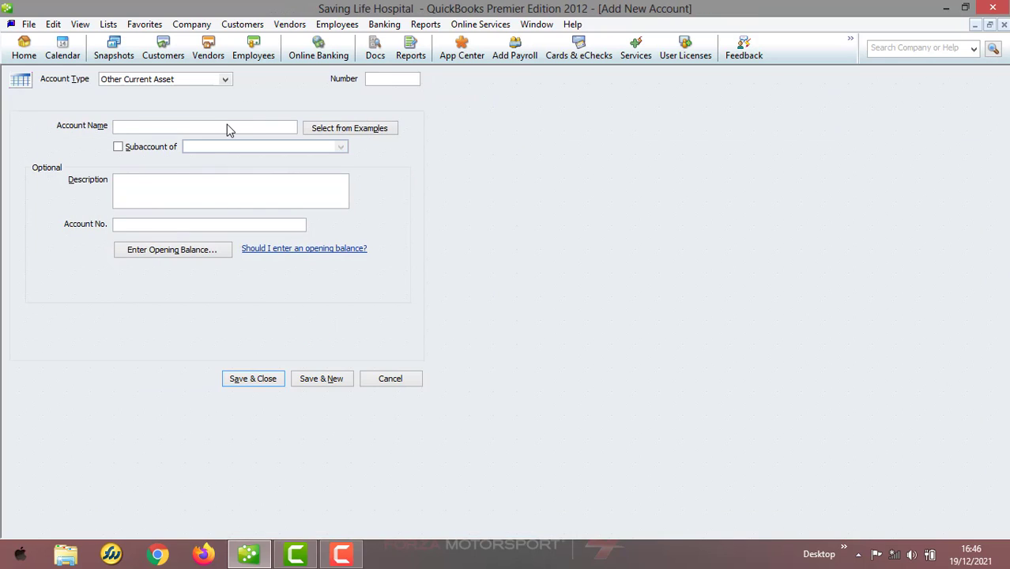
pyautogui.write('Prepaid Expense')
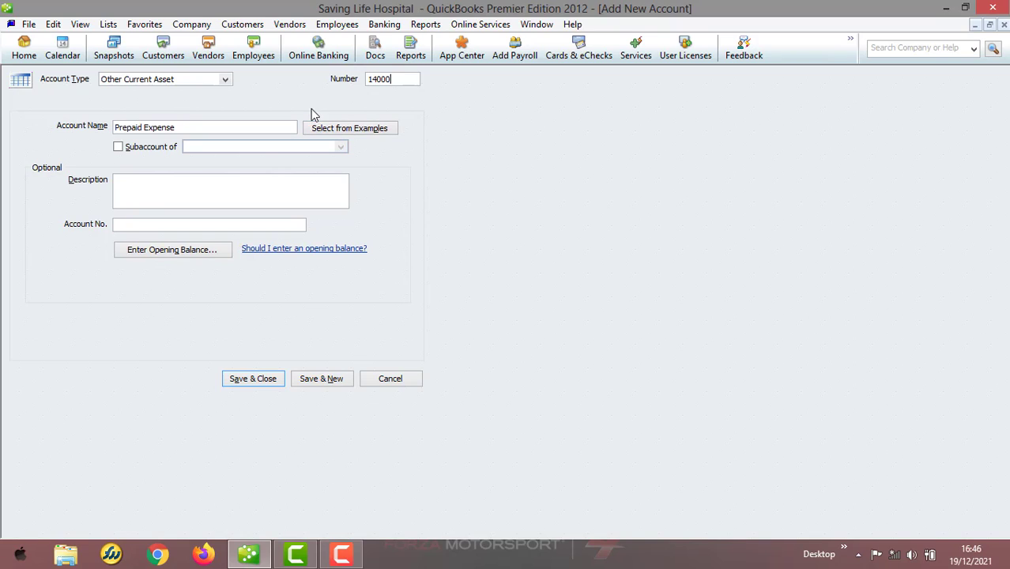
pyautogui.click(255, 378)
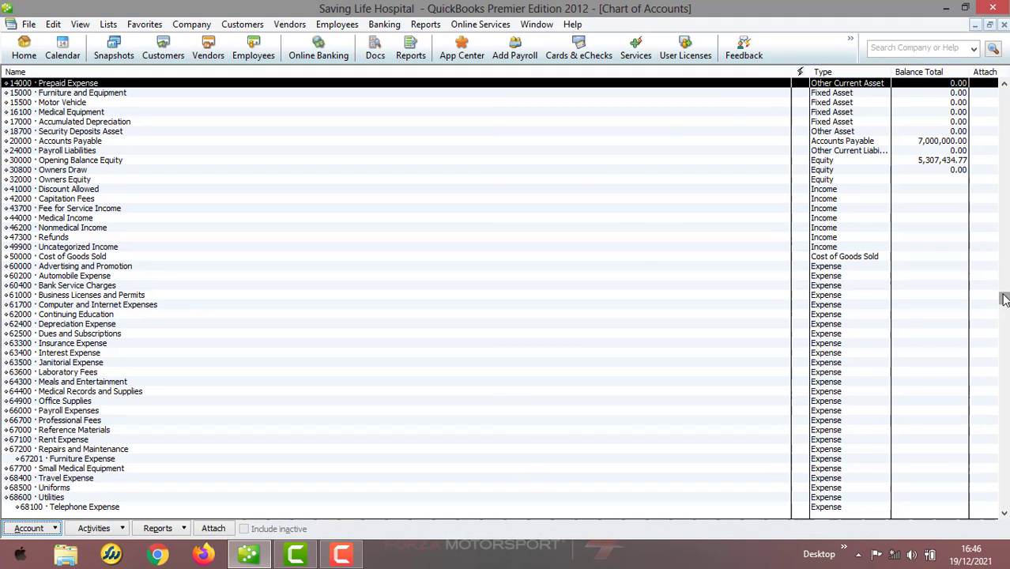
# Step: Rename the Furniture and Equipment fixed asset account as Furniture and Fixture and save it
pyautogui.moveTo(1004, 298); pyautogui.dragTo(636, 203)
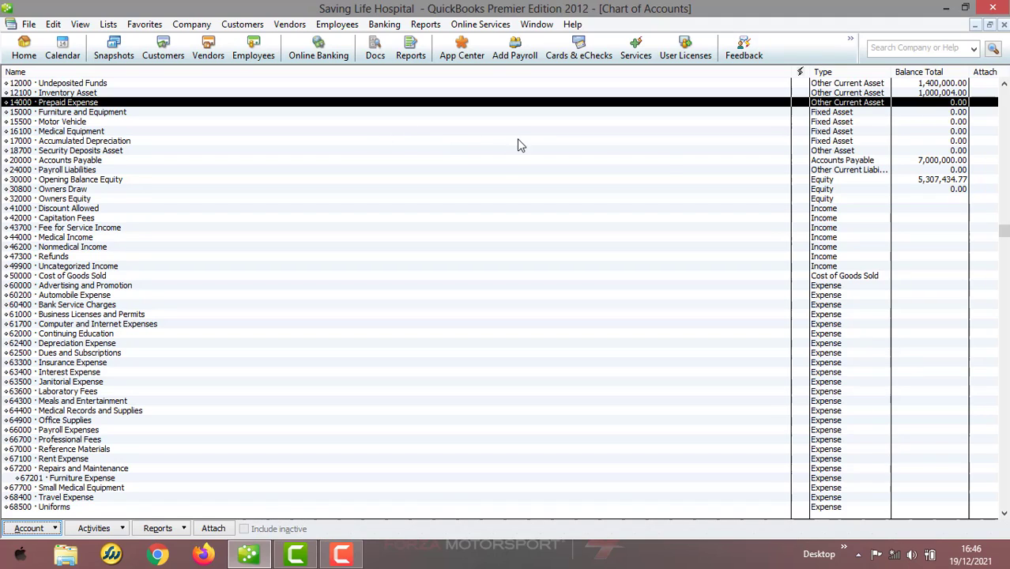
pyautogui.click(133, 115)
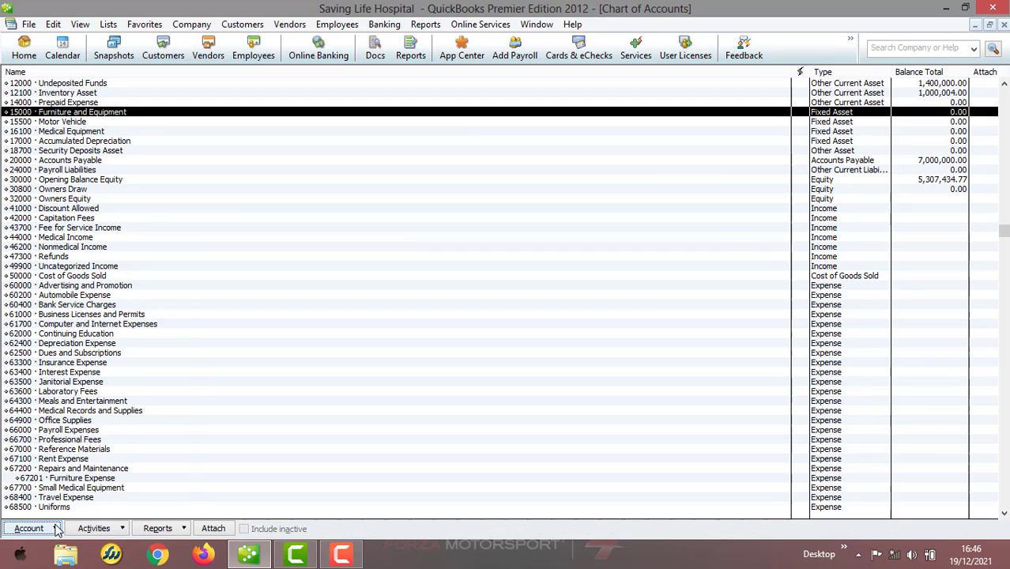
pyautogui.click(29, 528)
pyautogui.click(101, 314)
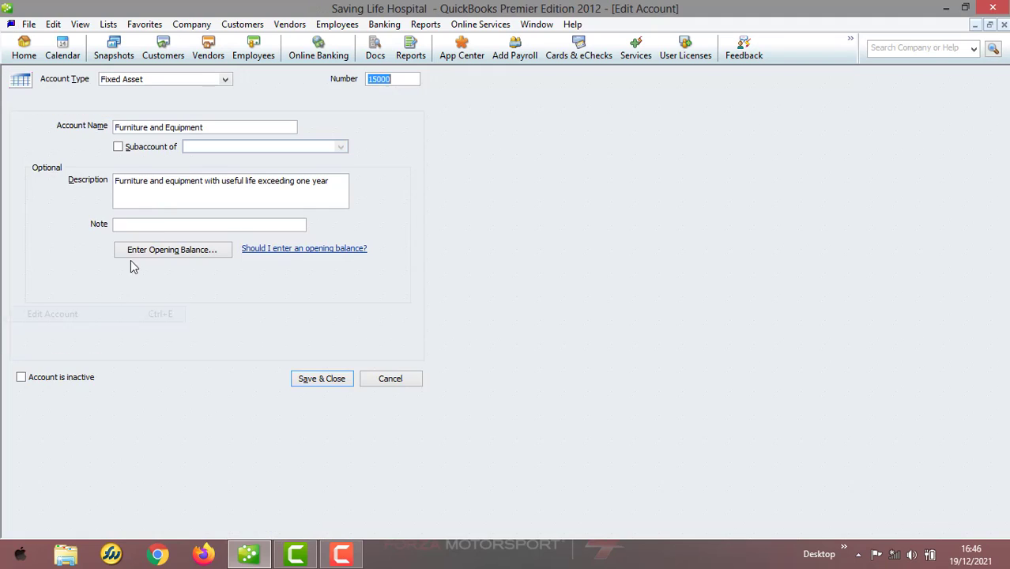
pyautogui.click(208, 128)
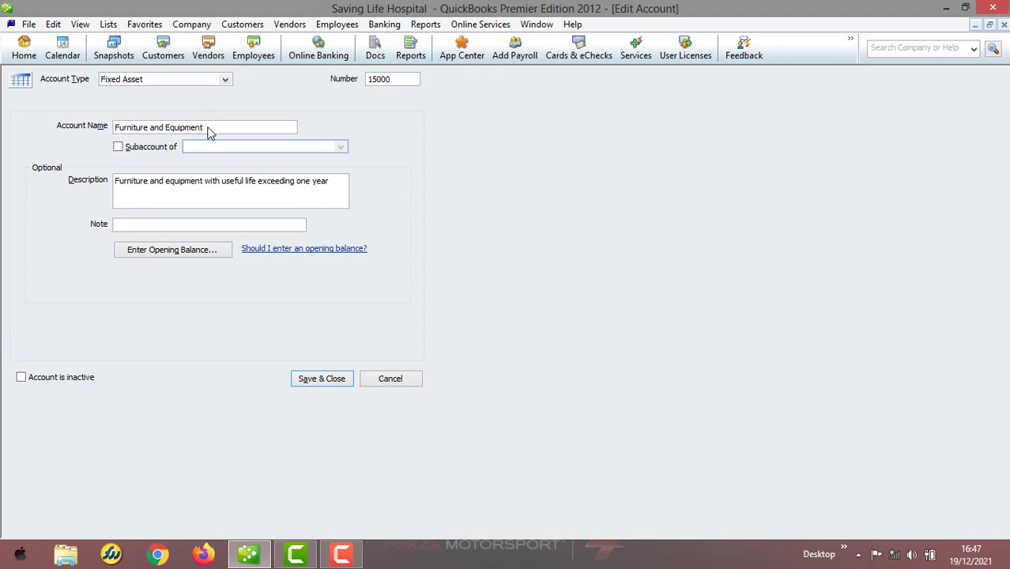
pyautogui.press('BackSpace')
pyautogui.press('BackSpace')
pyautogui.press('BackSpace')
pyautogui.press('BackSpace')
pyautogui.press('BackSpace')
pyautogui.press('BackSpace')
pyautogui.press('BackSpace')
pyautogui.press('BackSpace')
pyautogui.write('Fixt')
pyautogui.click(319, 379)
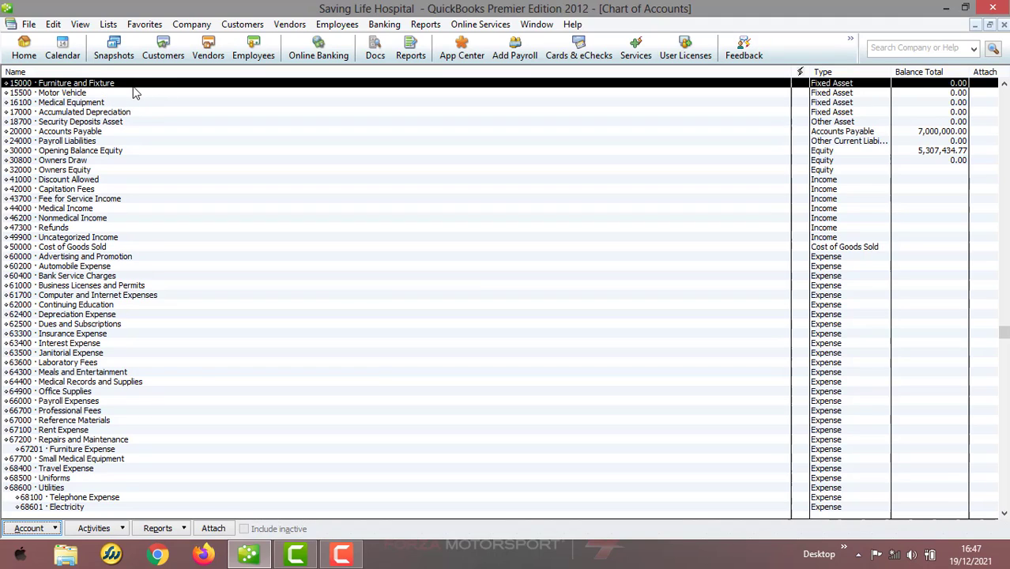
# Step: Start a new Fixed Asset account in the Chart of Accounts and give it number 15001
pyautogui.click(54, 530)
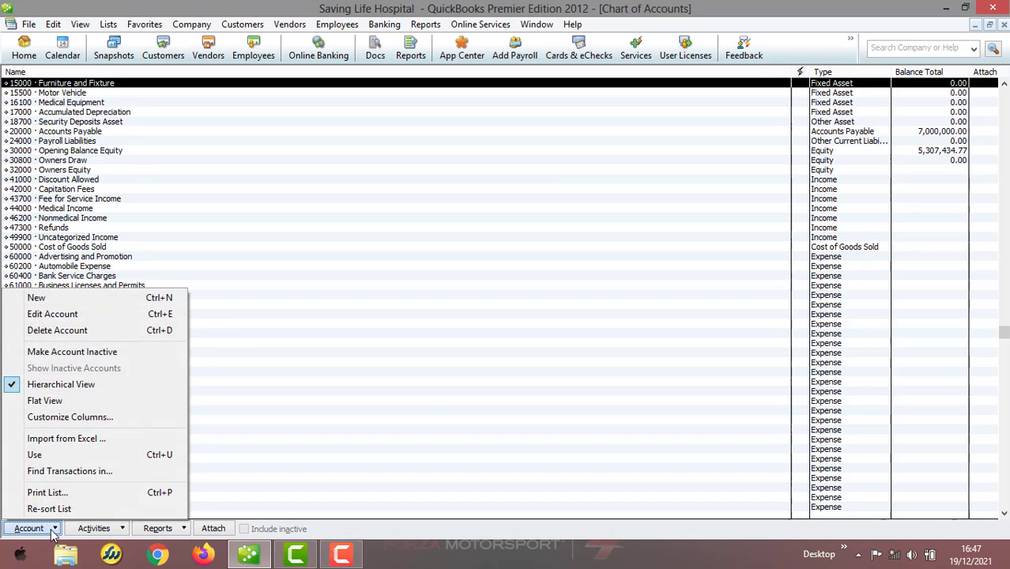
pyautogui.click(92, 298)
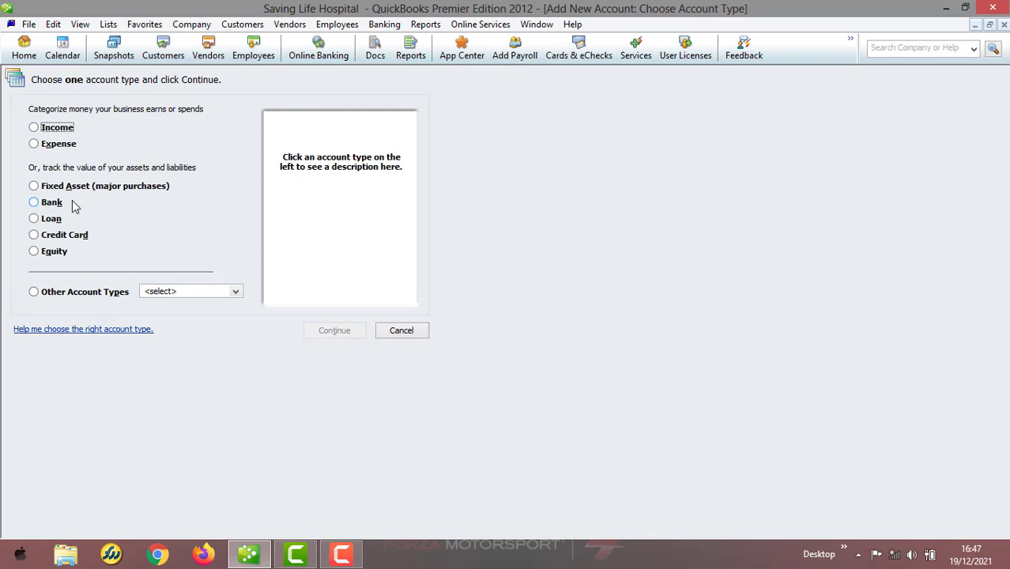
pyautogui.click(45, 186)
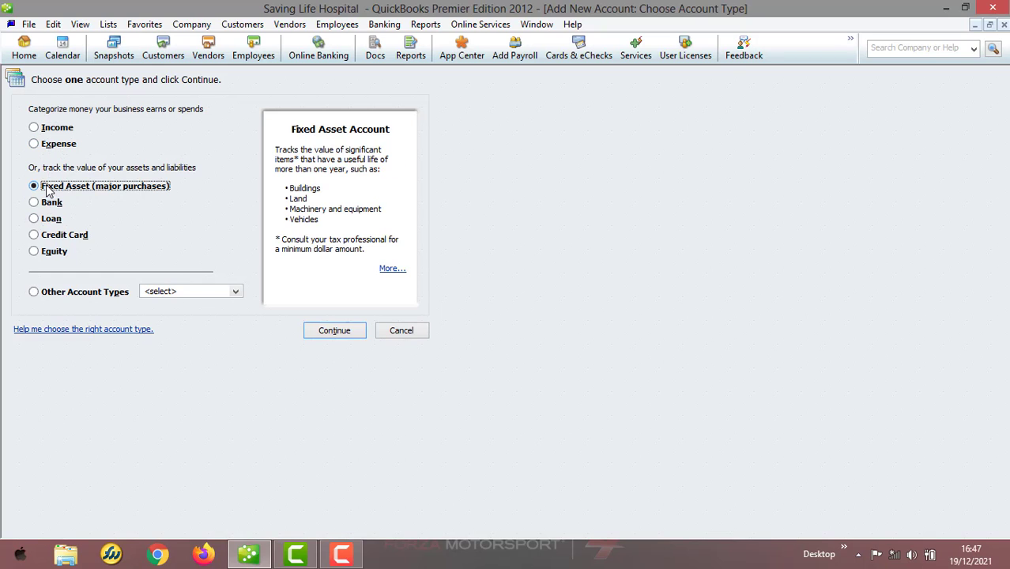
pyautogui.click(322, 331)
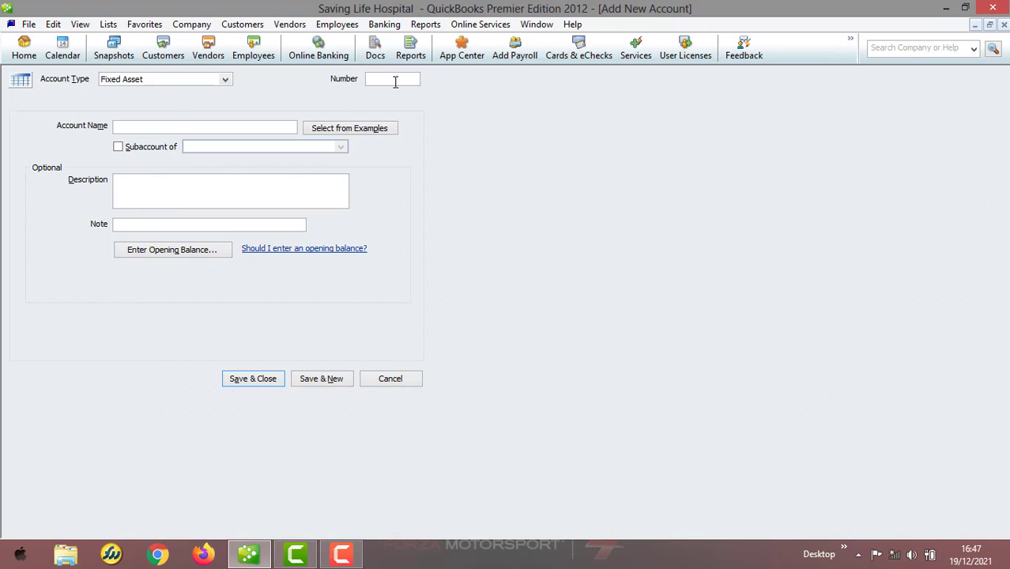
pyautogui.write('15001')
# Step: Make the new account a subaccount of 15000 Furniture and Fixture and enter Cost as its name
pyautogui.click(218, 133)
pyautogui.click(128, 150)
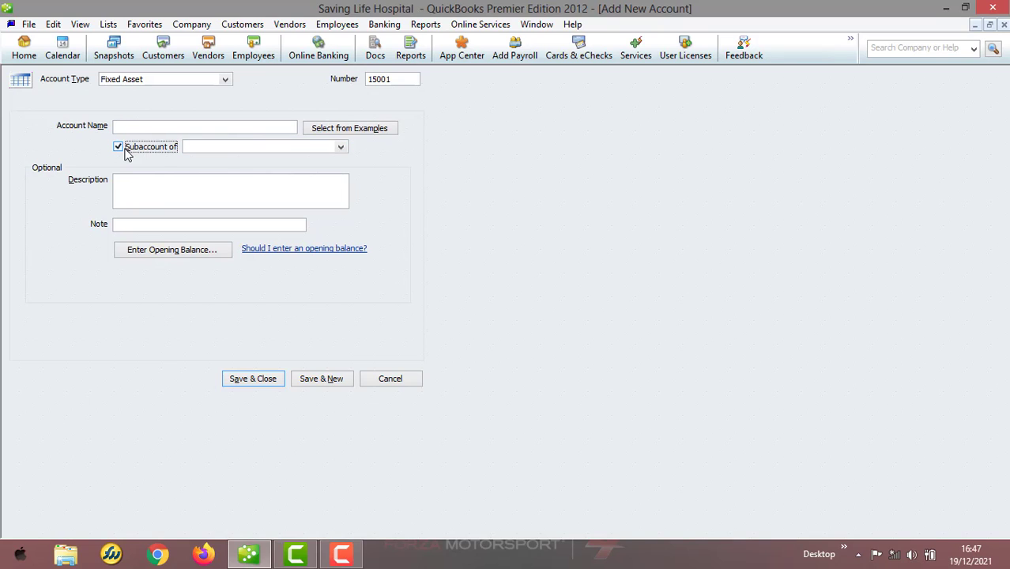
pyautogui.click(340, 150)
pyautogui.write('Furniture and Fixture')
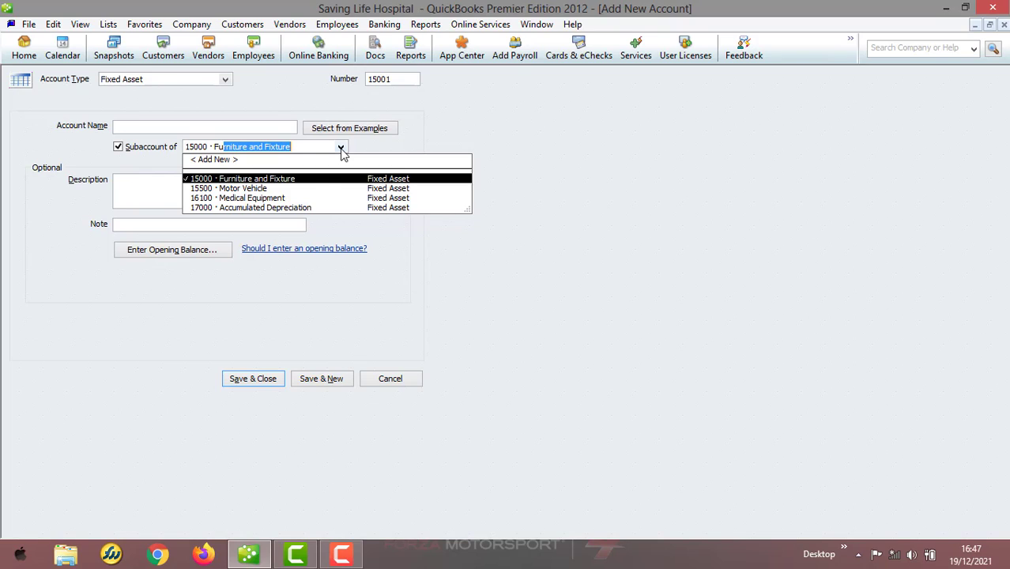
pyautogui.click(306, 182)
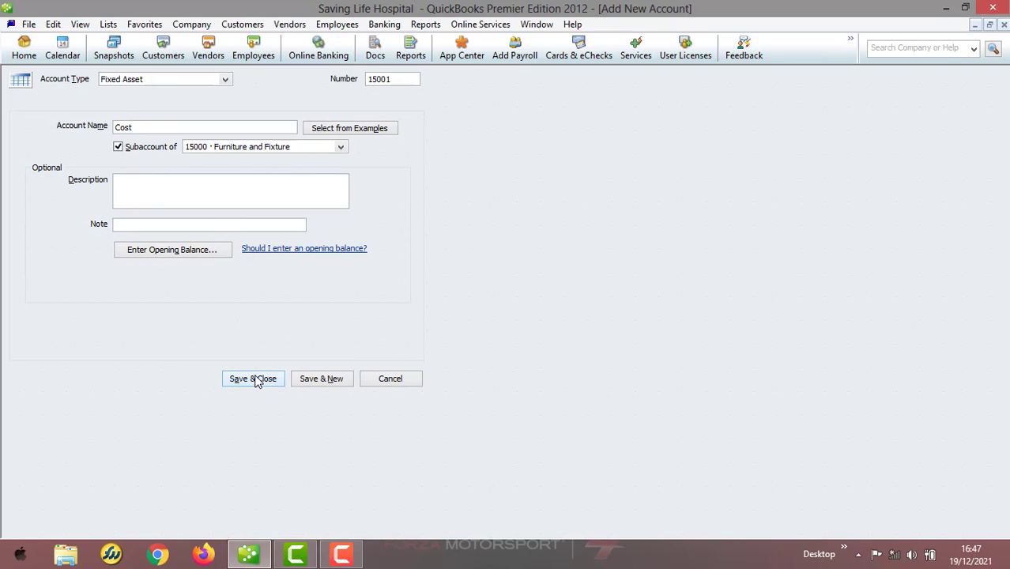
# Step: Extend the account name to Furniture and Fixture - Cost and save the account
pyautogui.click(117, 146)
pyautogui.click(116, 129)
pyautogui.write('Furniture and Fixture')
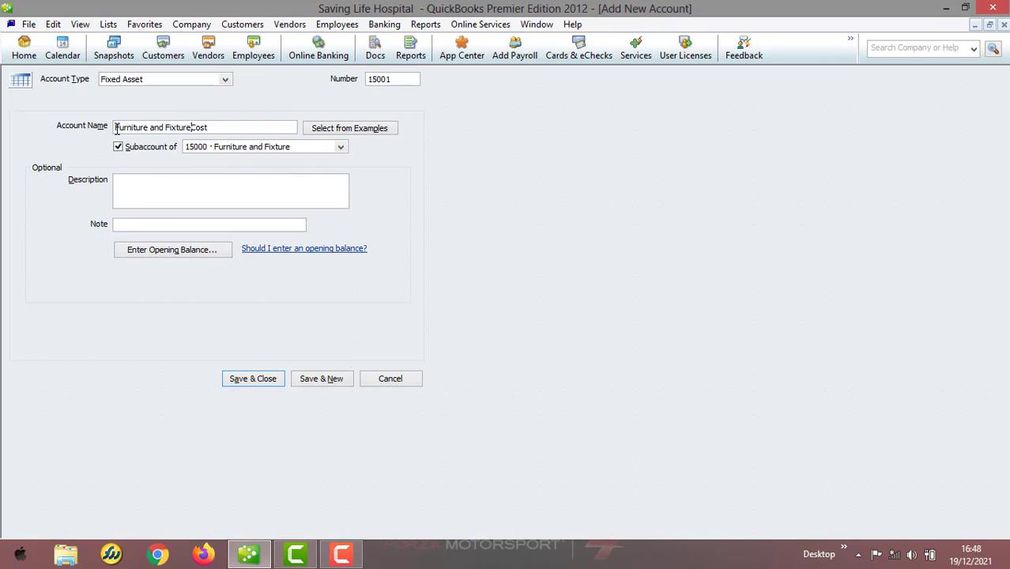
pyautogui.write(' -')
pyautogui.click(250, 379)
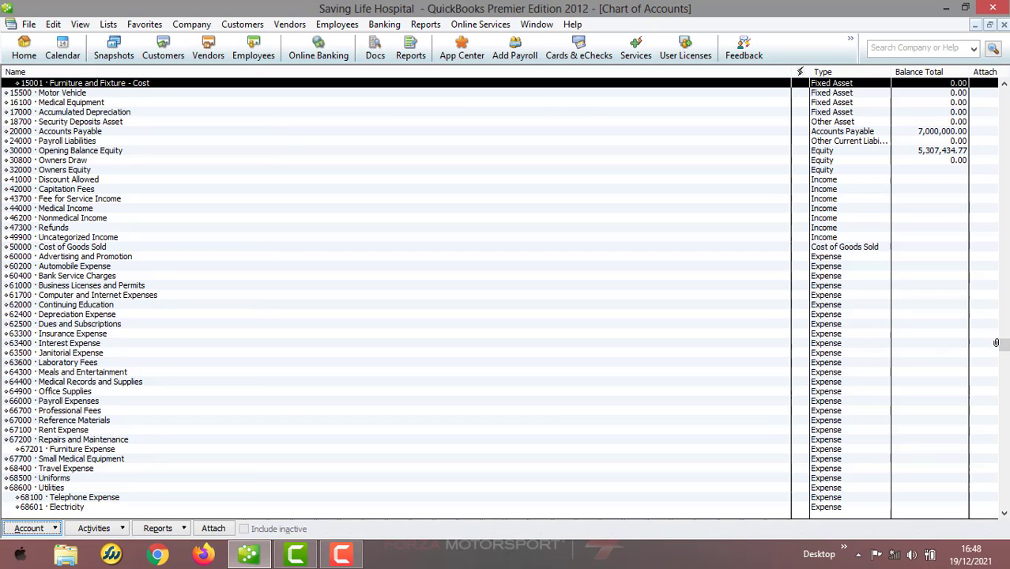
# Step: Start another new Fixed Asset account and give it number 15002
pyautogui.moveTo(1004, 348); pyautogui.dragTo(1003, 280)
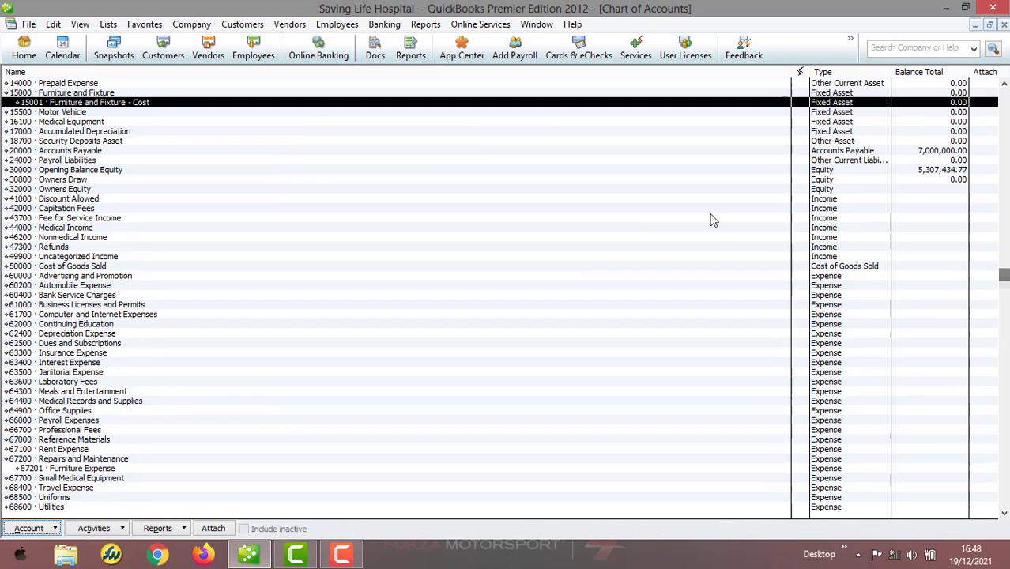
pyautogui.click(111, 92)
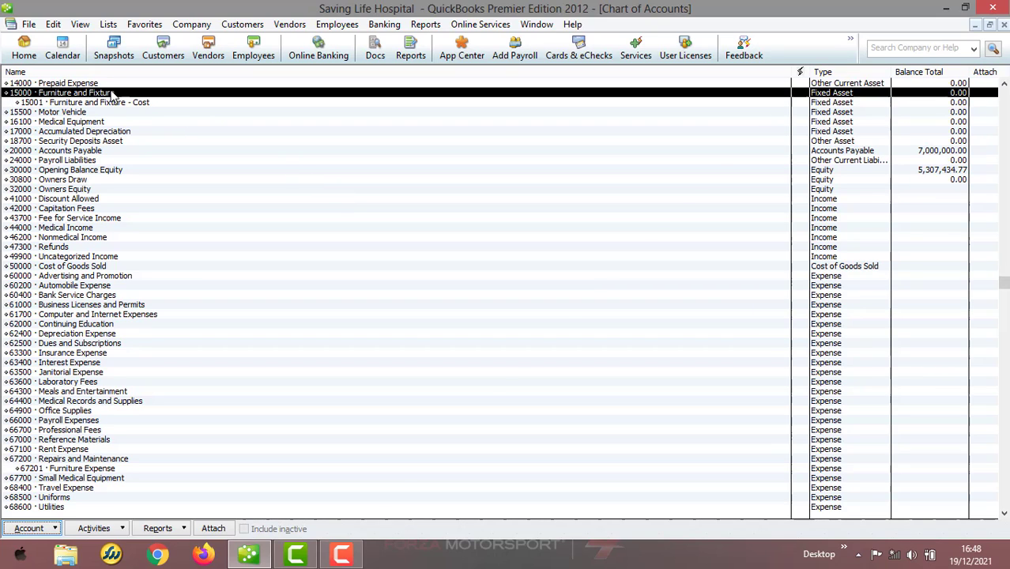
pyautogui.click(55, 529)
pyautogui.click(85, 298)
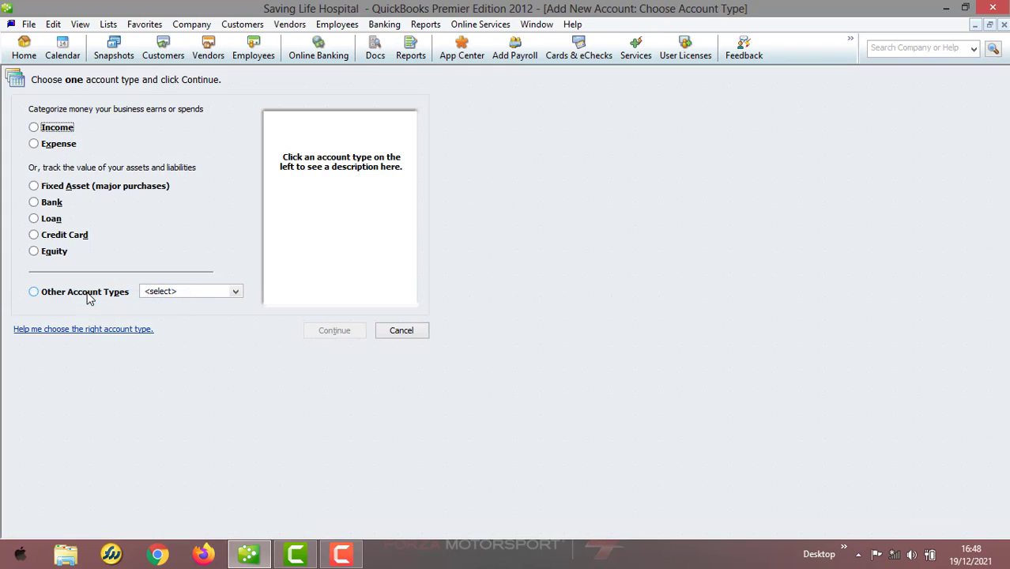
pyautogui.click(60, 190)
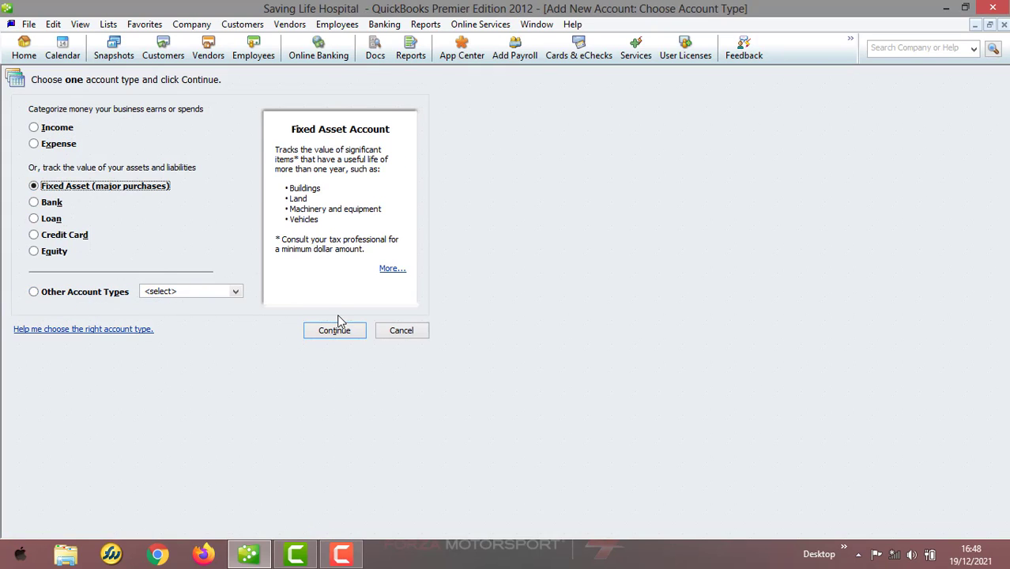
pyautogui.click(335, 332)
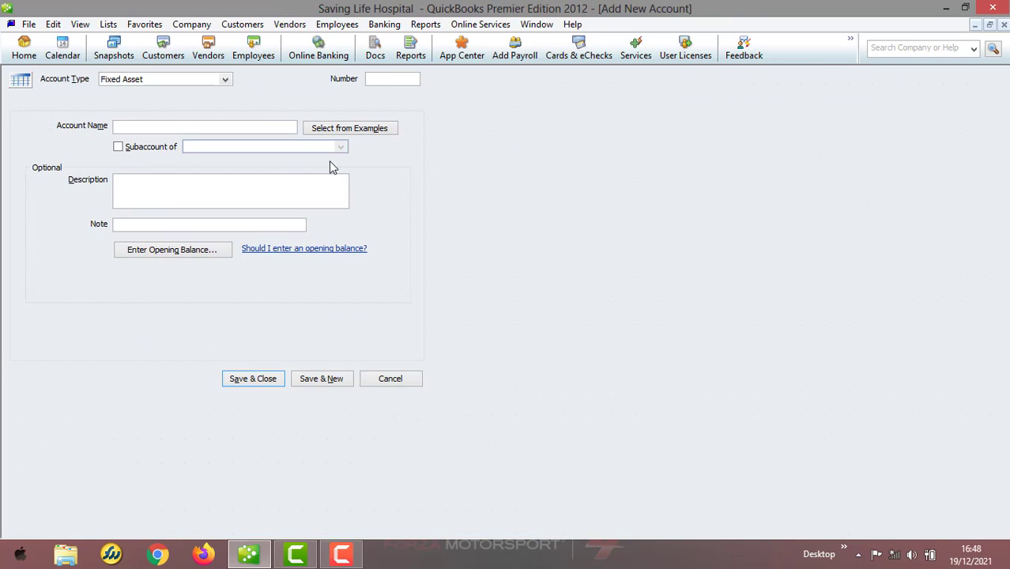
pyautogui.write('15002')
# Step: Name the new fixed asset account Depreciation, without the Furniture and Fixture prefix
pyautogui.click(292, 131)
pyautogui.write('Furniture an')
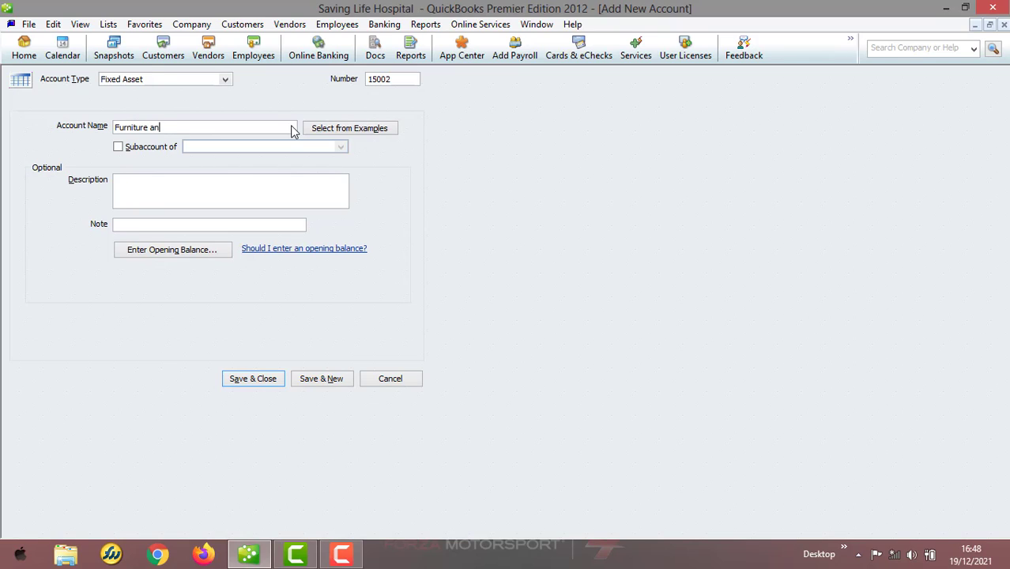
pyautogui.write('d Fixture - Depreci')
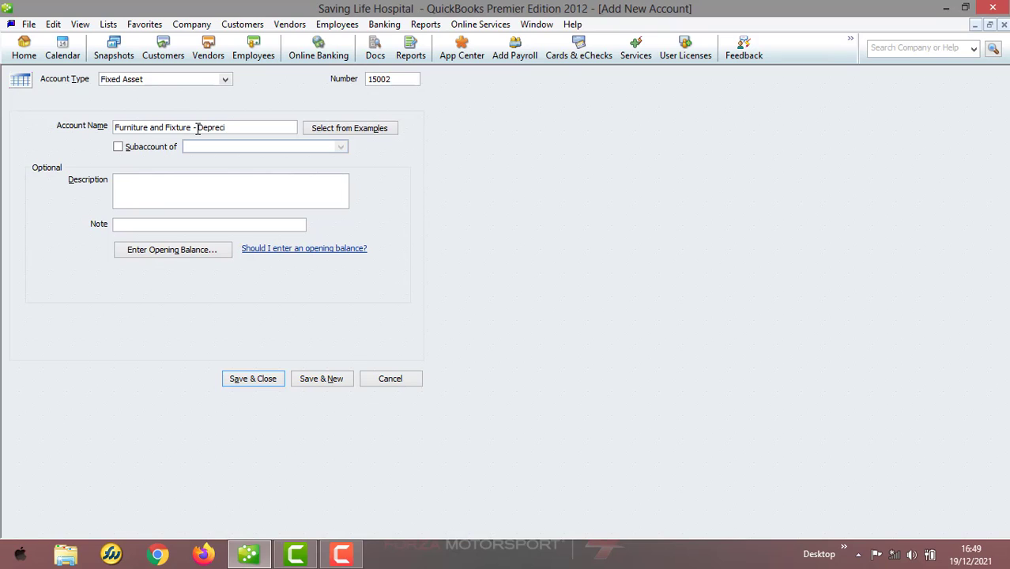
pyautogui.press('BackSpace')
pyautogui.press('BackSpace')
pyautogui.press('BackSpace')
pyautogui.press('BackSpace')
pyautogui.press('BackSpace')
pyautogui.press('BackSpace')
pyautogui.press('BackSpace')
pyautogui.press('BackSpace')
pyautogui.press('BackSpace')
pyautogui.press('BackSpace')
pyautogui.press('BackSpace')
pyautogui.press('BackSpace')
pyautogui.press('BackSpace')
pyautogui.press('BackSpace')
pyautogui.press('BackSpace')
pyautogui.press('BackSpace')
pyautogui.press('BackSpace')
pyautogui.press('BackSpace')
pyautogui.press('BackSpace')
pyautogui.press('BackSpace')
pyautogui.press('BackSpace')
pyautogui.press('BackSpace')
pyautogui.press('BackSpace')
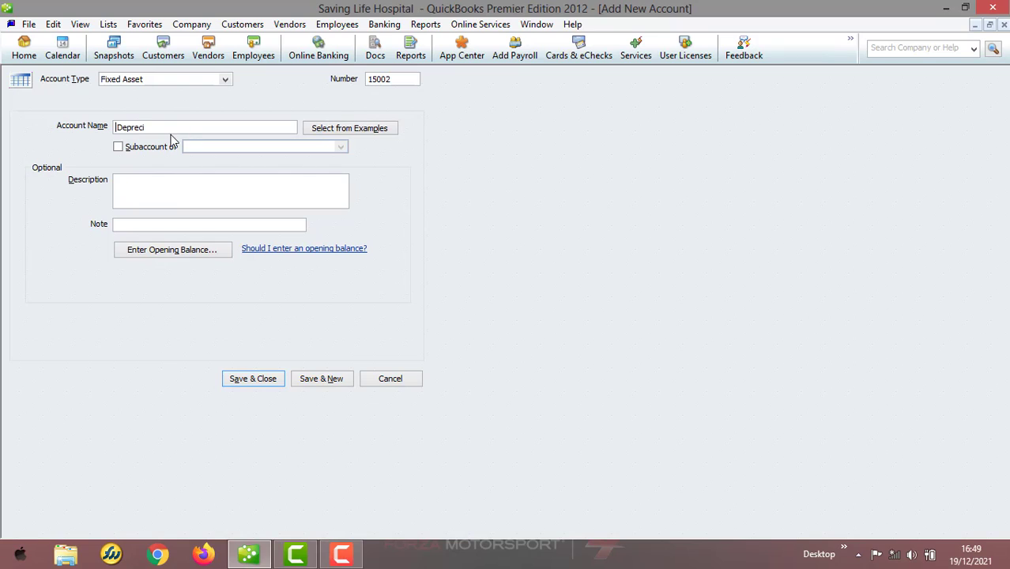
pyautogui.write('ation')
# Step: Make the Depreciation account a subaccount of 15000 Furniture and Fixture and save it
pyautogui.click(120, 147)
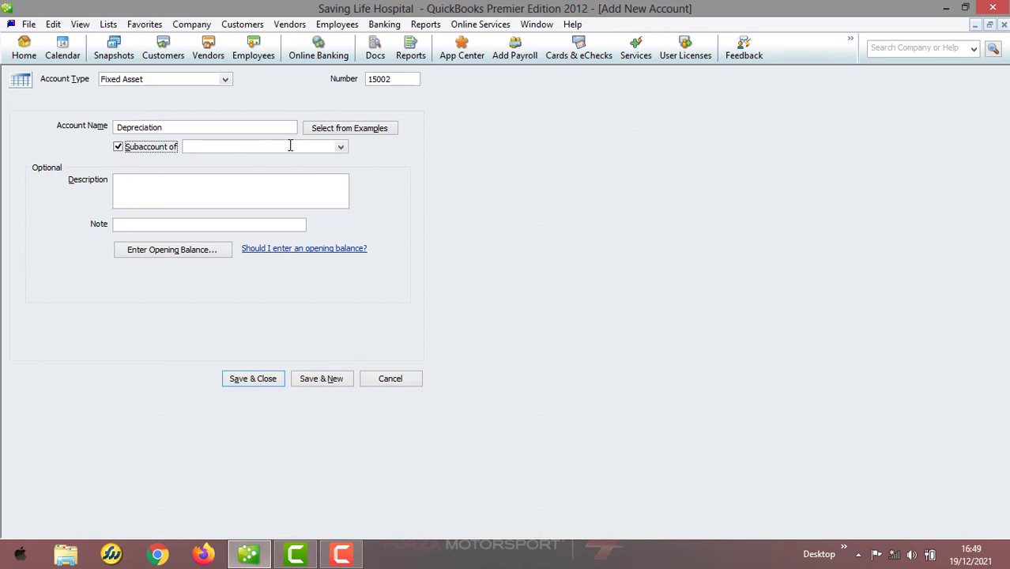
pyautogui.click(340, 147)
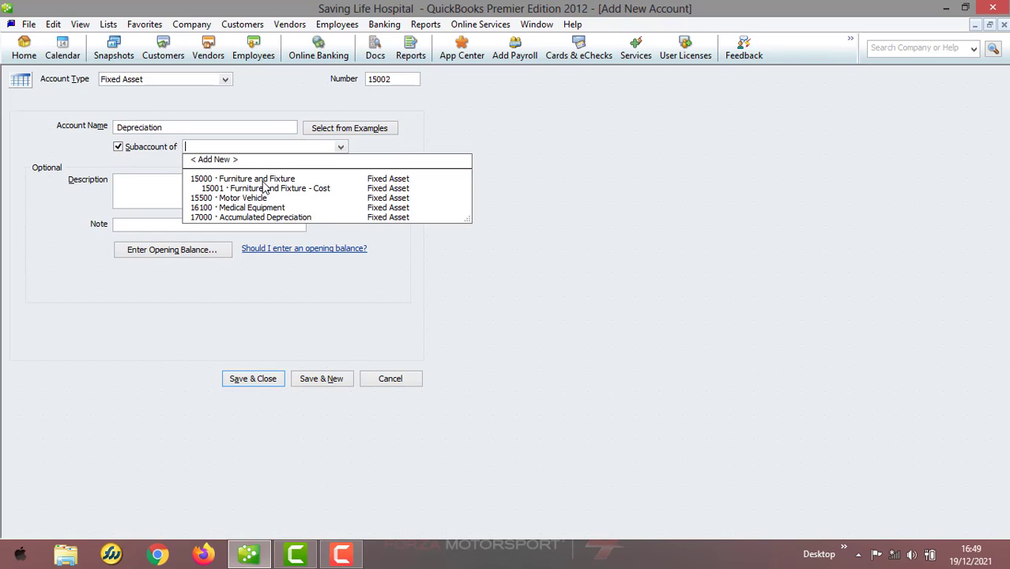
pyautogui.click(265, 180)
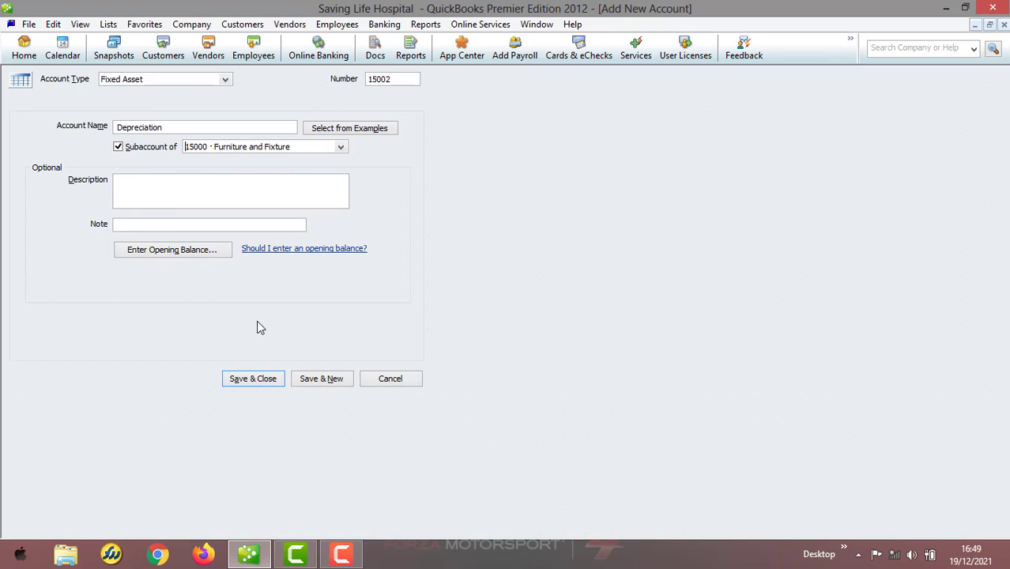
pyautogui.click(250, 378)
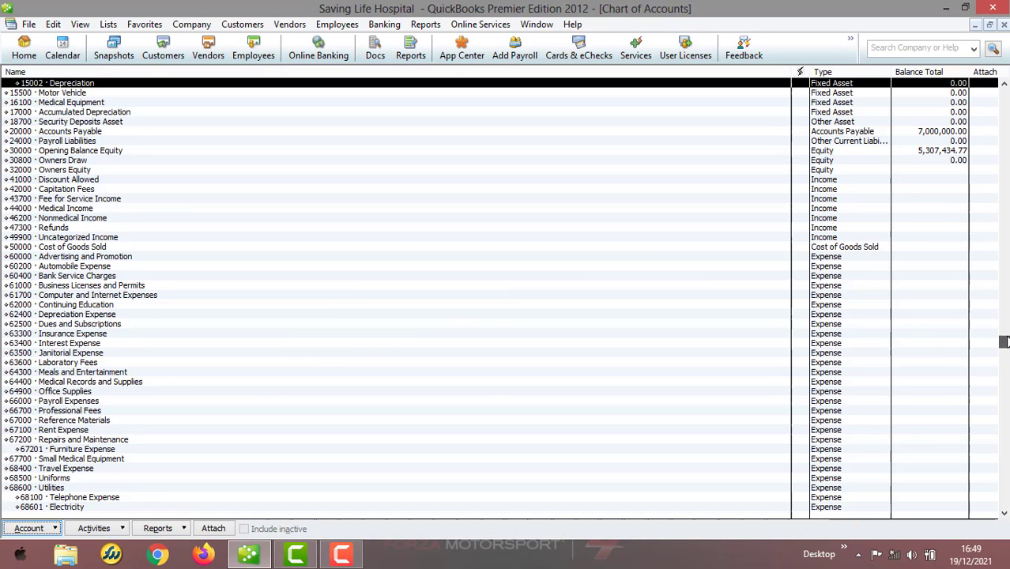
# Step: Start a new Fixed Asset account for the motor vehicle cost and give it number 15501
pyautogui.moveTo(1004, 341); pyautogui.dragTo(1003, 283)
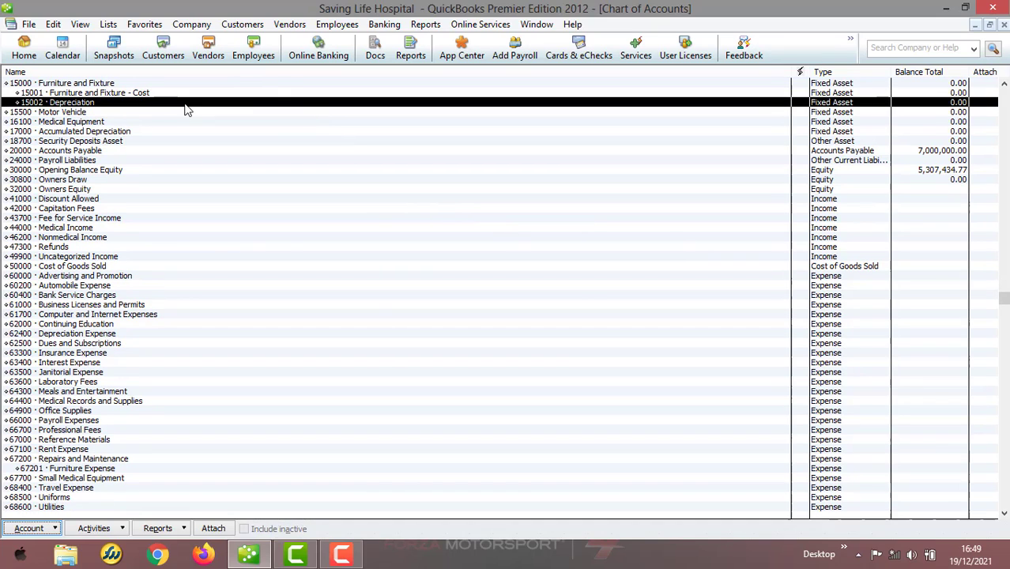
pyautogui.click(79, 112)
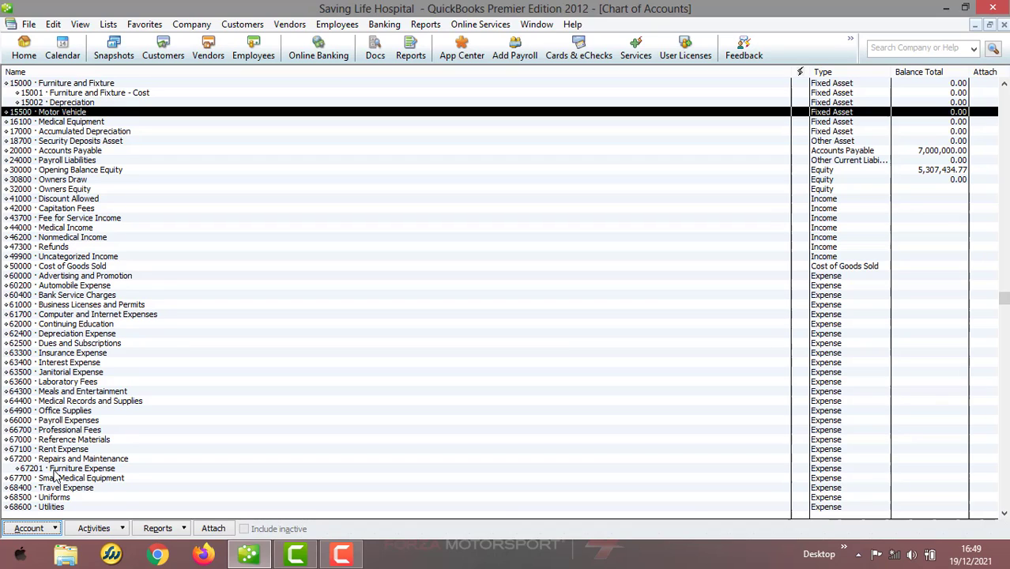
pyautogui.click(55, 528)
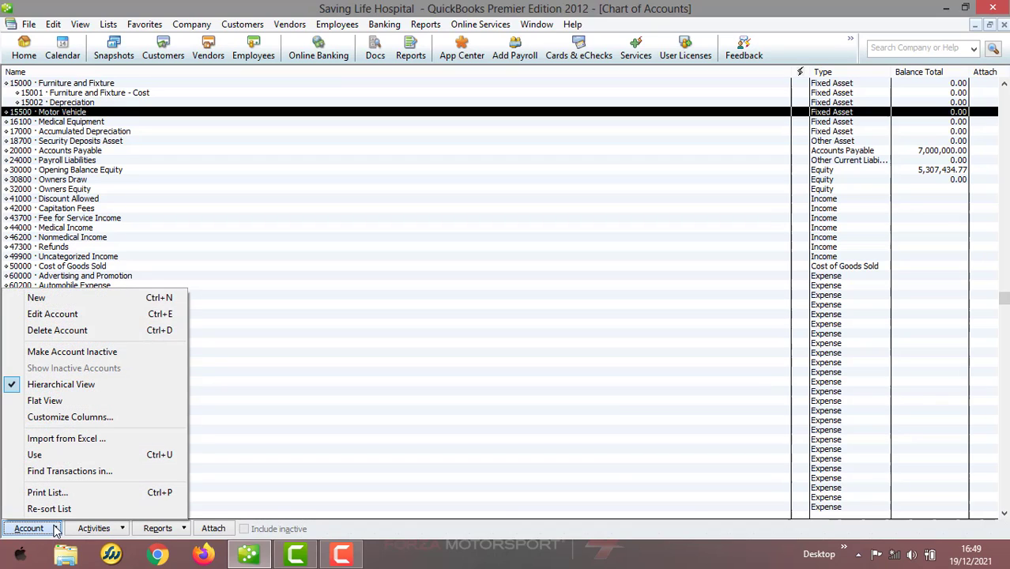
pyautogui.click(87, 298)
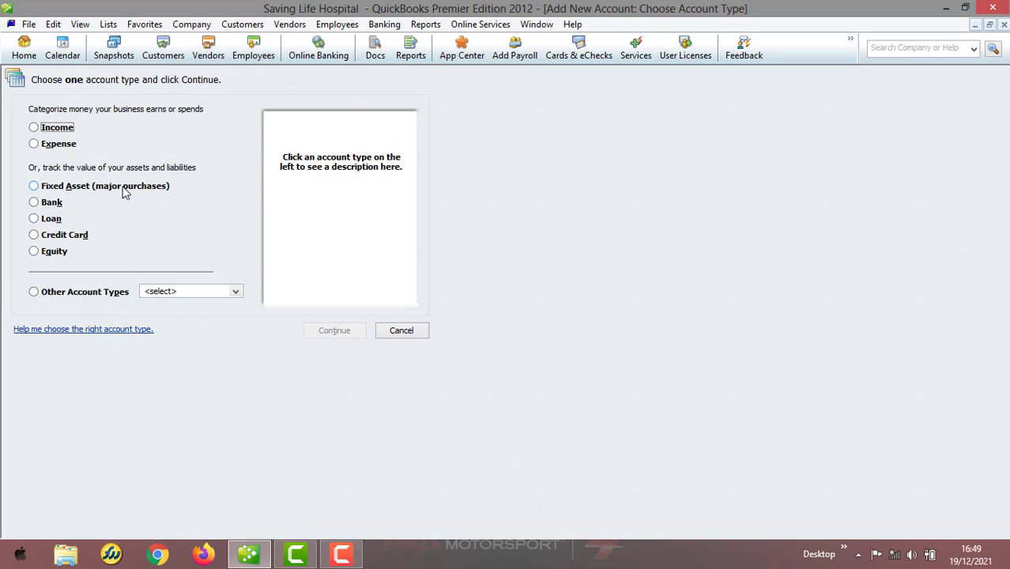
pyautogui.click(57, 188)
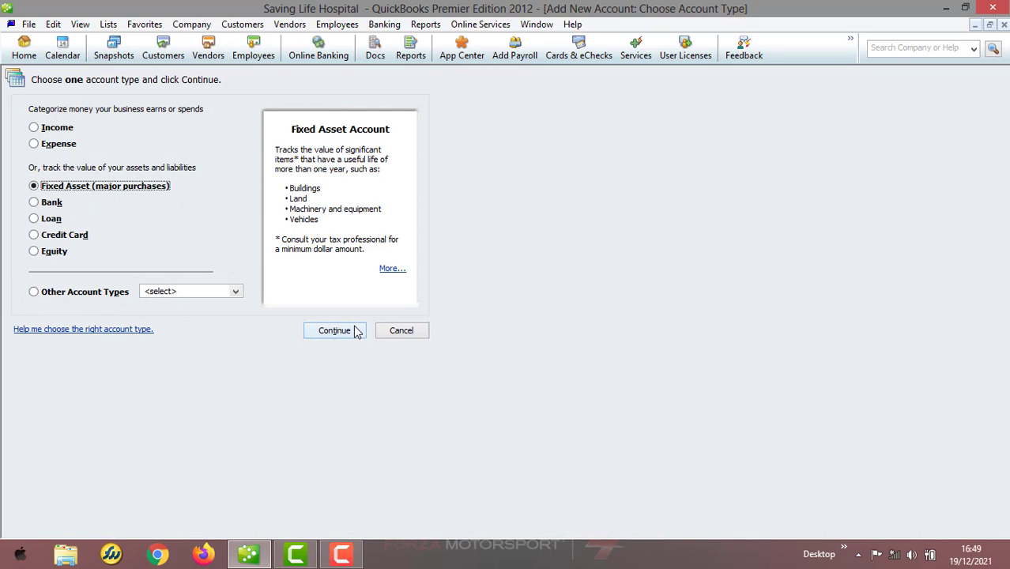
pyautogui.click(355, 331)
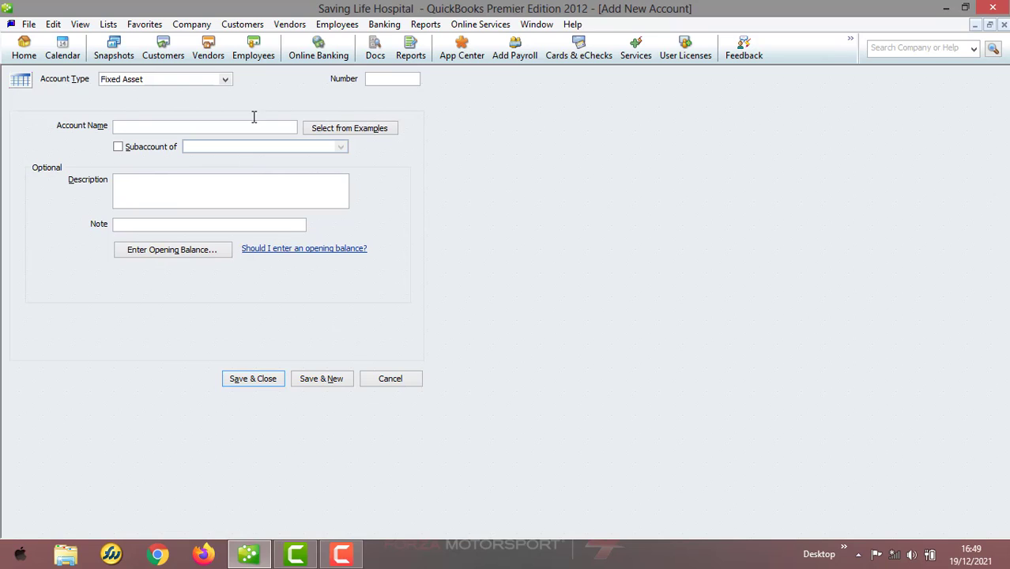
pyautogui.click(379, 77)
pyautogui.write('15501')
# Step: Make the account a subaccount of 15500 Motor Vehicle, name it Motor Vehicle - Cost and save it
pyautogui.click(139, 151)
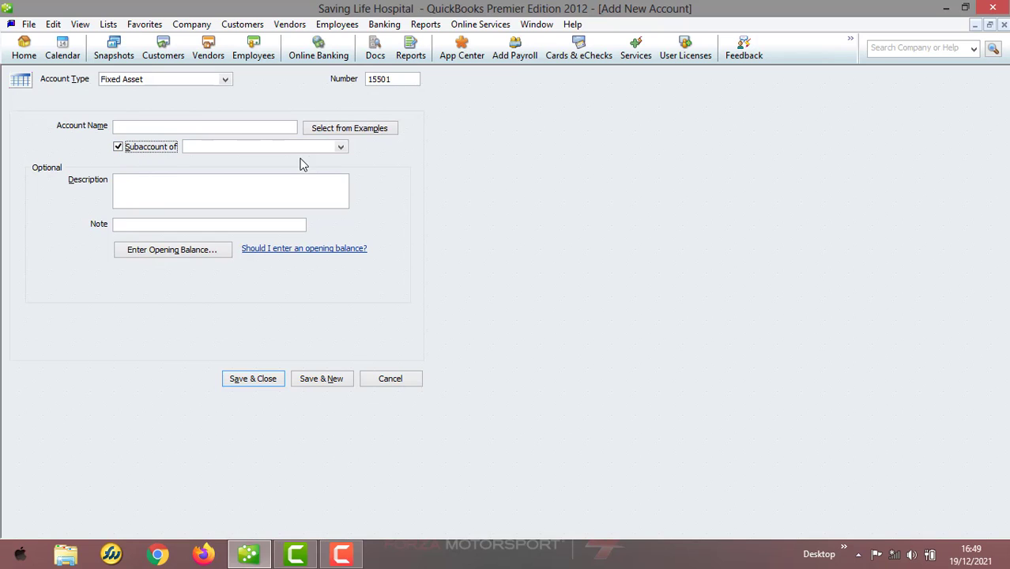
pyautogui.click(341, 147)
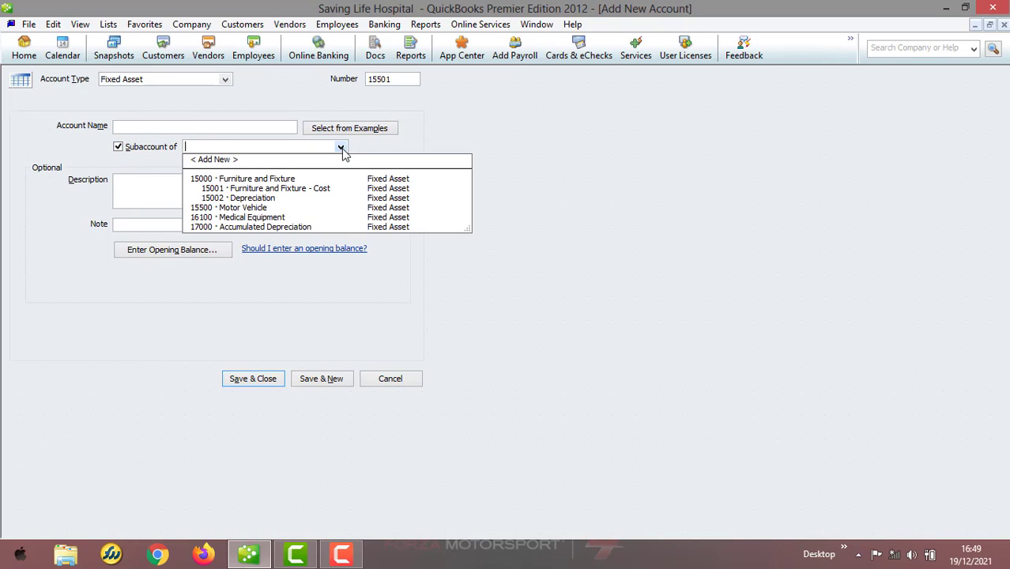
pyautogui.click(257, 207)
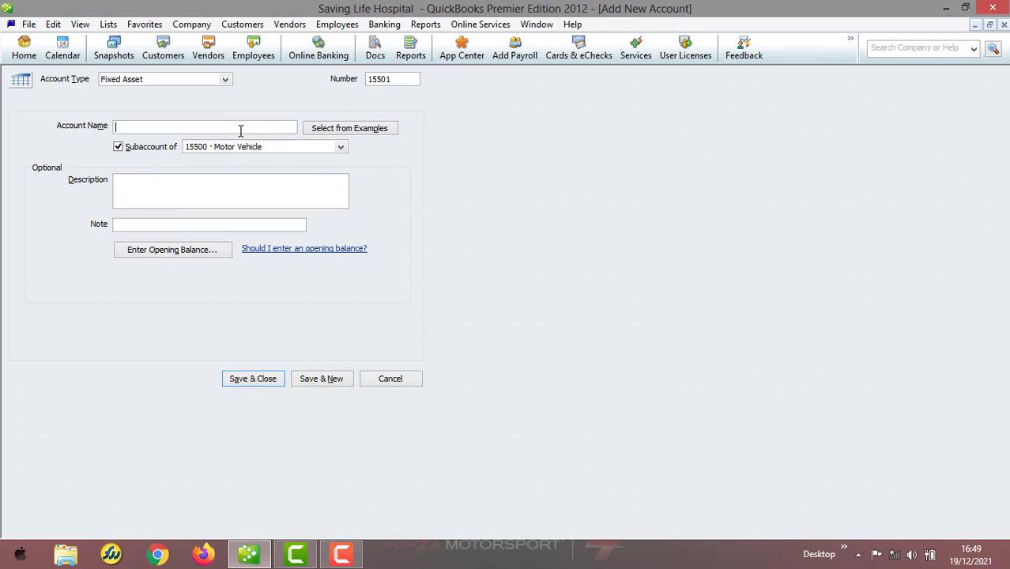
pyautogui.write('Motor Vehicle - Cost')
pyautogui.click(270, 378)
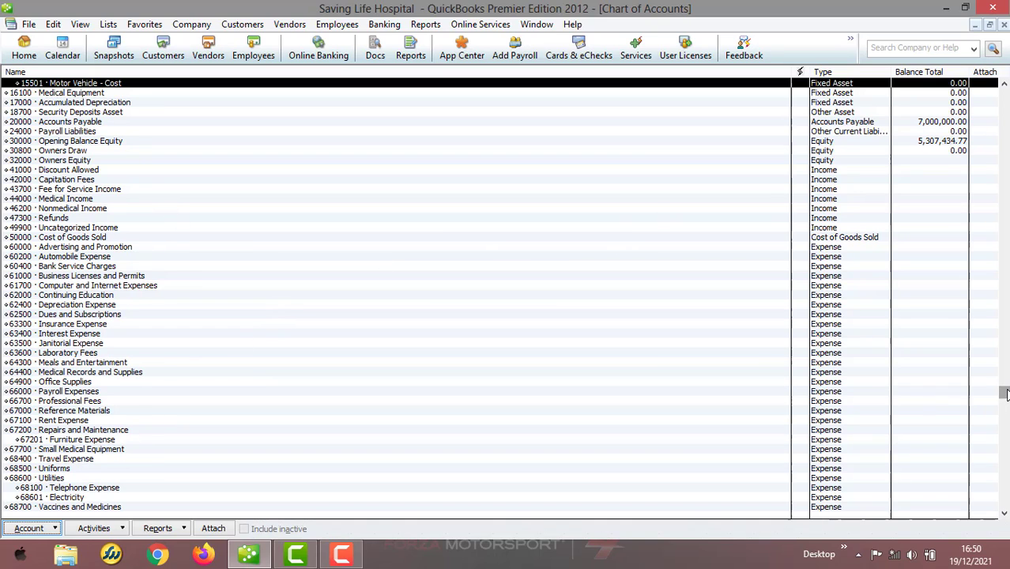
# Step: Start a new account of type Fixed Asset for the motor vehicle's depreciation
pyautogui.moveTo(1003, 391); pyautogui.dragTo(1003, 340)
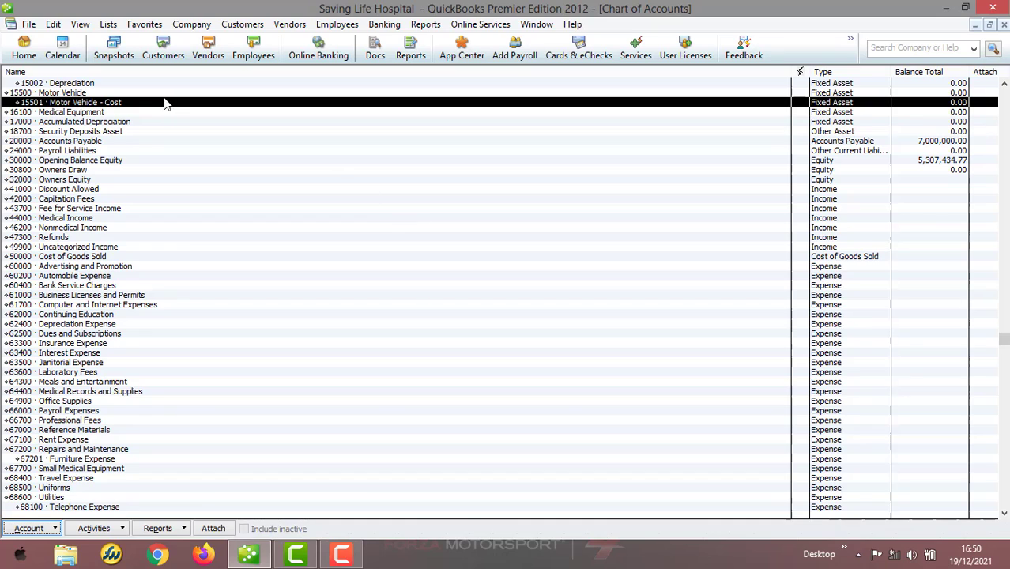
pyautogui.click(81, 94)
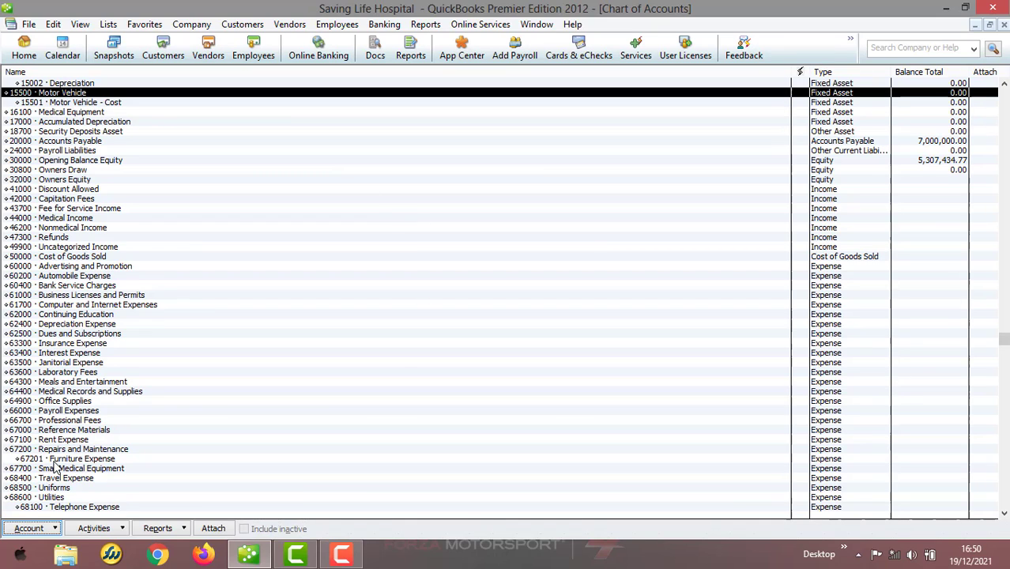
pyautogui.click(55, 529)
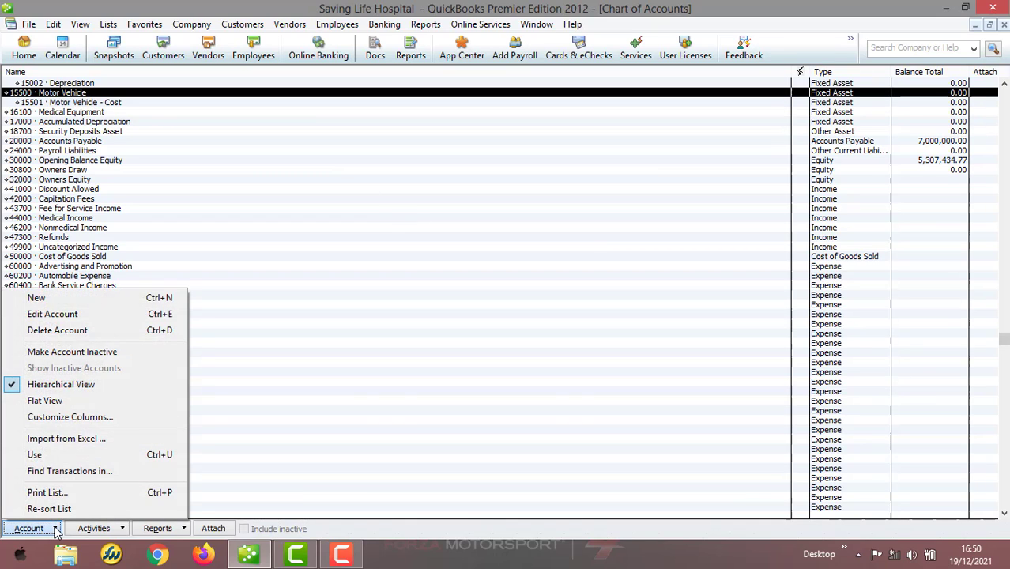
pyautogui.click(81, 298)
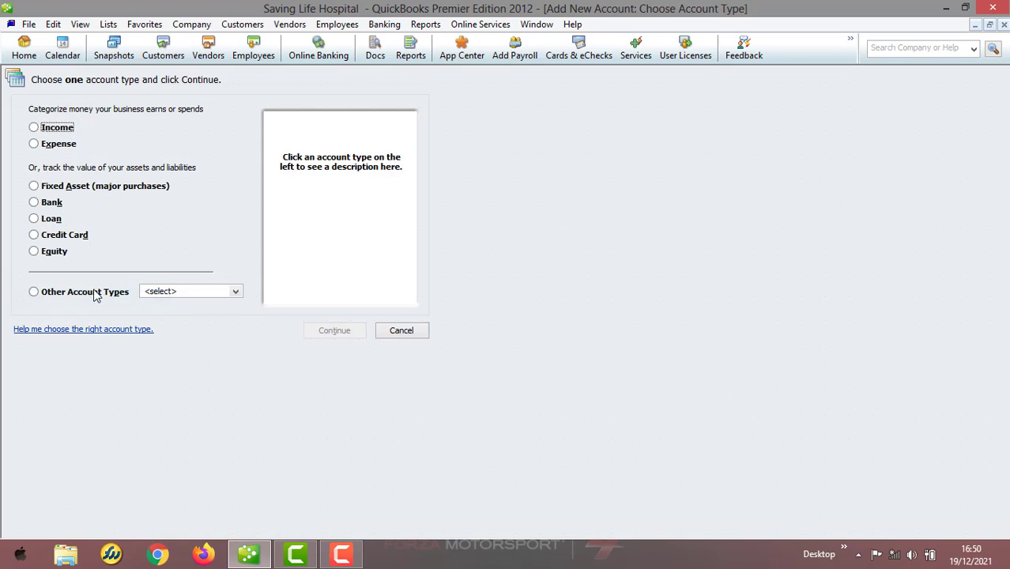
pyautogui.click(73, 188)
pyautogui.click(334, 330)
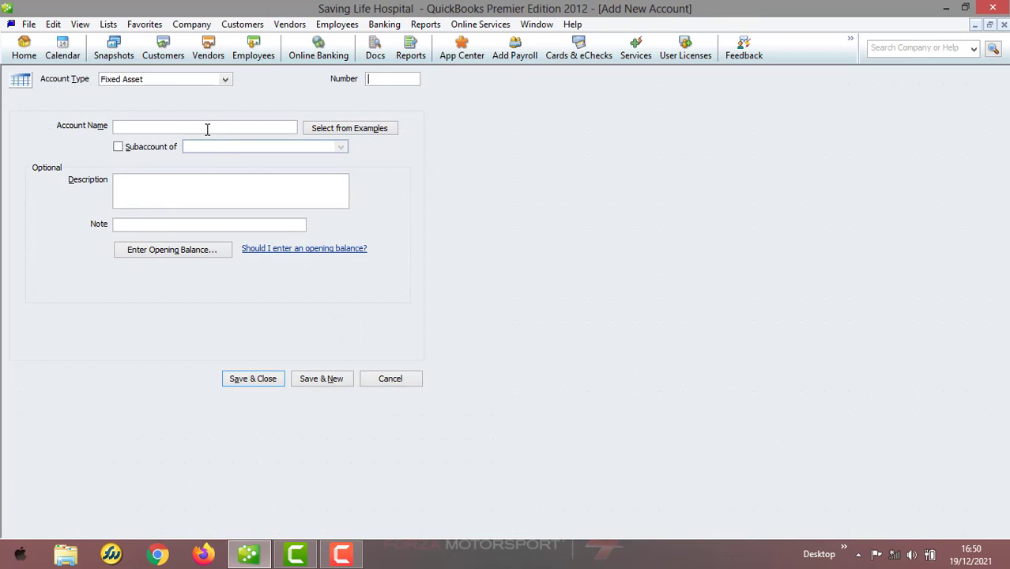
# Step: Name the new fixed asset account Motor Vehicle - Depreciation
pyautogui.click(206, 127)
pyautogui.write('Moto')
pyautogui.write('r V')
pyautogui.write('e')
pyautogui.write('ch')
pyautogui.write('ile')
pyautogui.press('BackSpace')
pyautogui.press('BackSpace')
pyautogui.press('BackSpace')
pyautogui.press('BackSpace')
pyautogui.press('BackSpace')
pyautogui.write('hicl')
pyautogui.write('e - Dep')
pyautogui.write('rec')
pyautogui.write('ita')
pyautogui.press('BackSpace')
pyautogui.write('ation')
# Step: Give the account number 15502, make it a subaccount of 15500 Motor Vehicle and save it
pyautogui.click(370, 81)
pyautogui.write('15502')
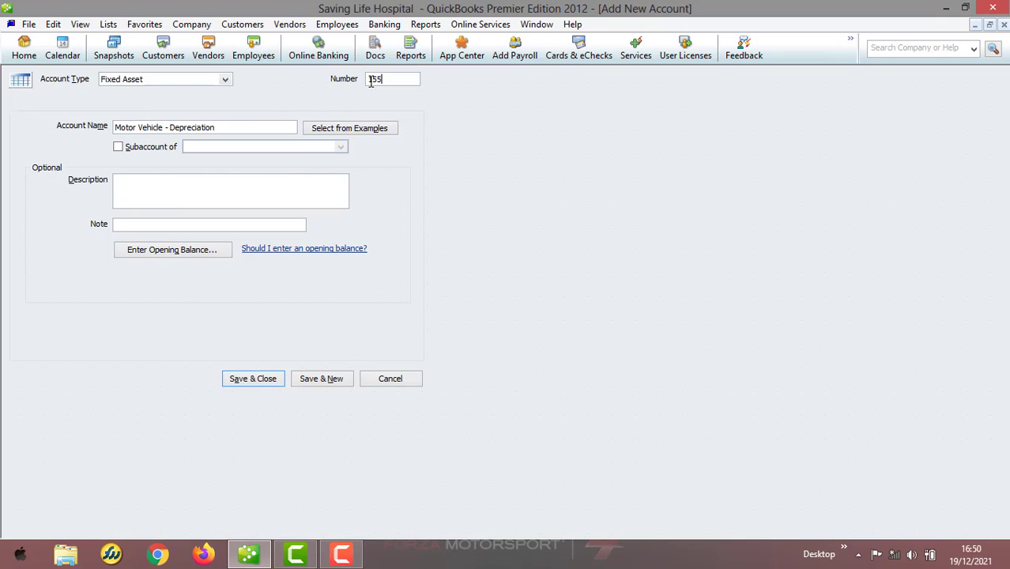
pyautogui.click(121, 147)
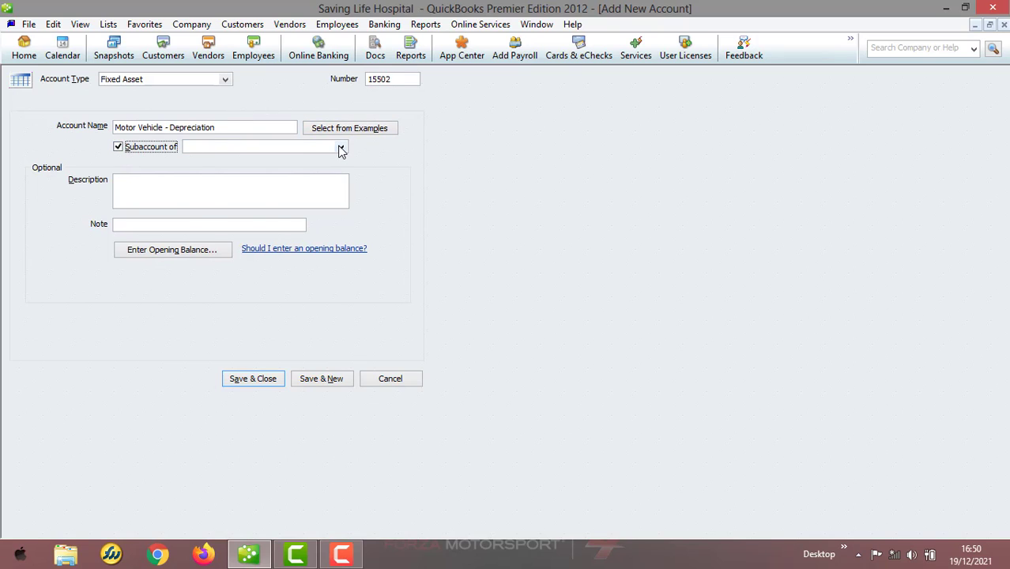
pyautogui.click(339, 149)
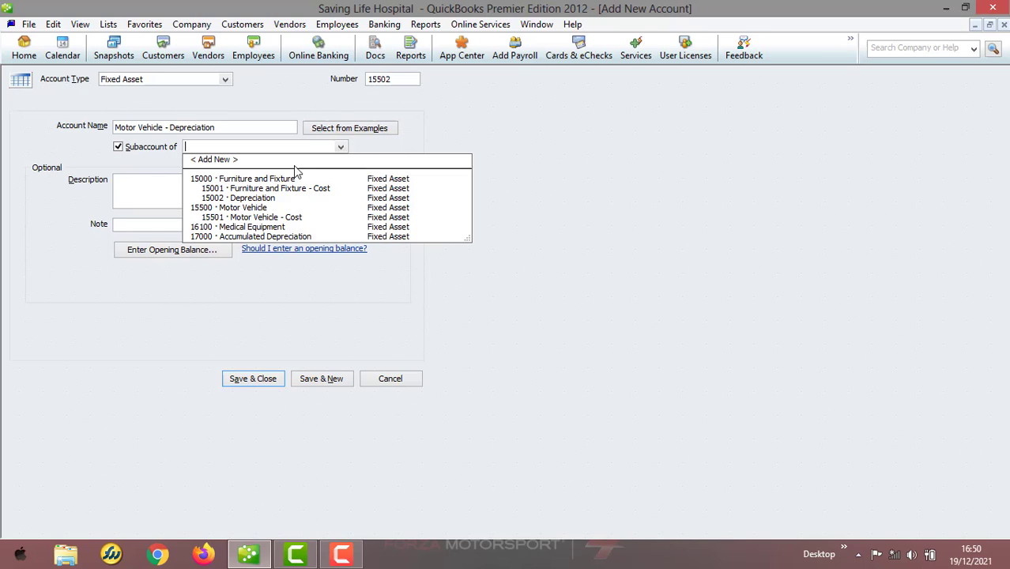
pyautogui.click(258, 208)
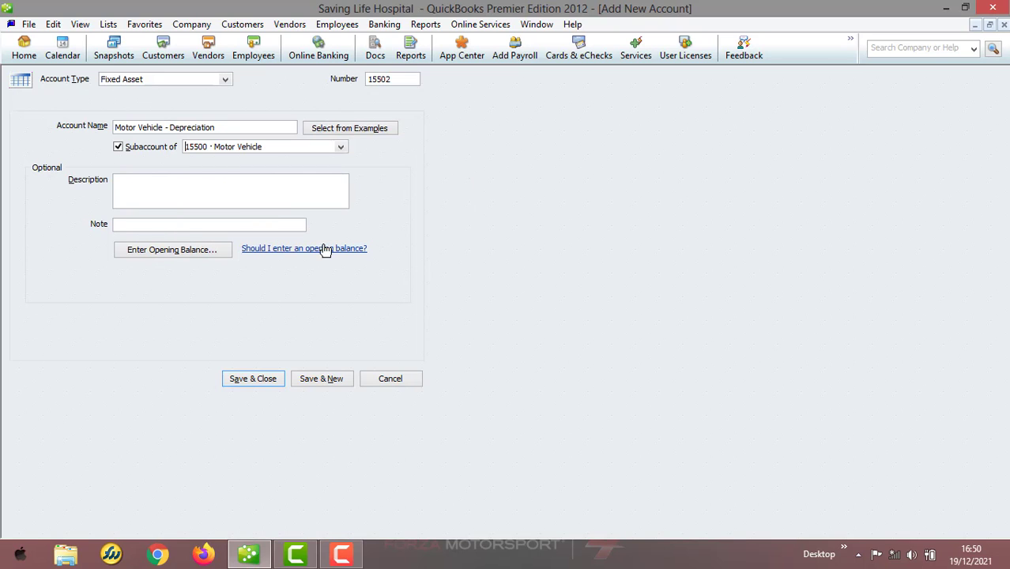
pyautogui.click(259, 378)
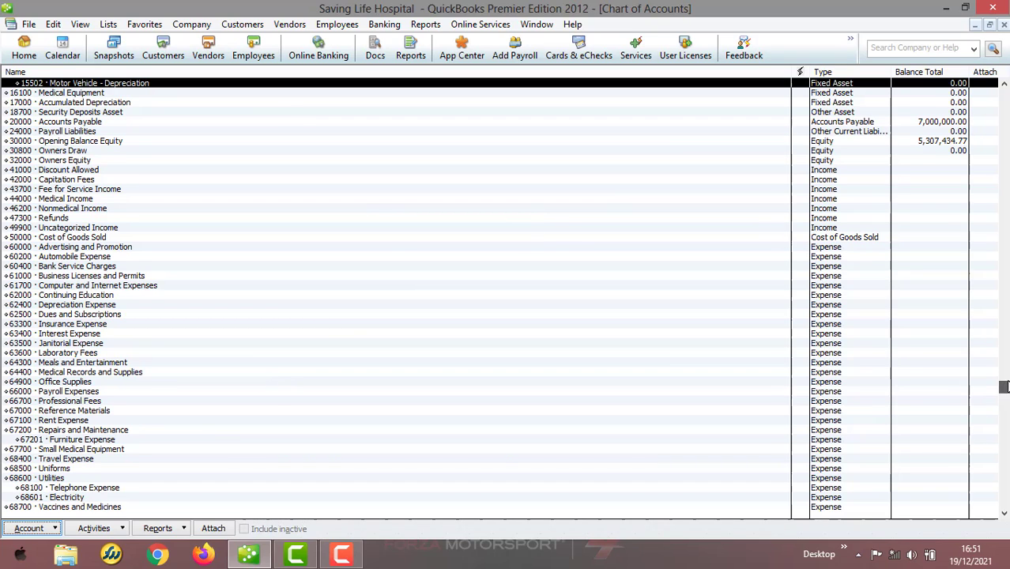
# Step: Start a new Fixed Asset account and make it a subaccount of 16100 Medical Equipment
pyautogui.moveTo(1003, 386); pyautogui.dragTo(1003, 278)
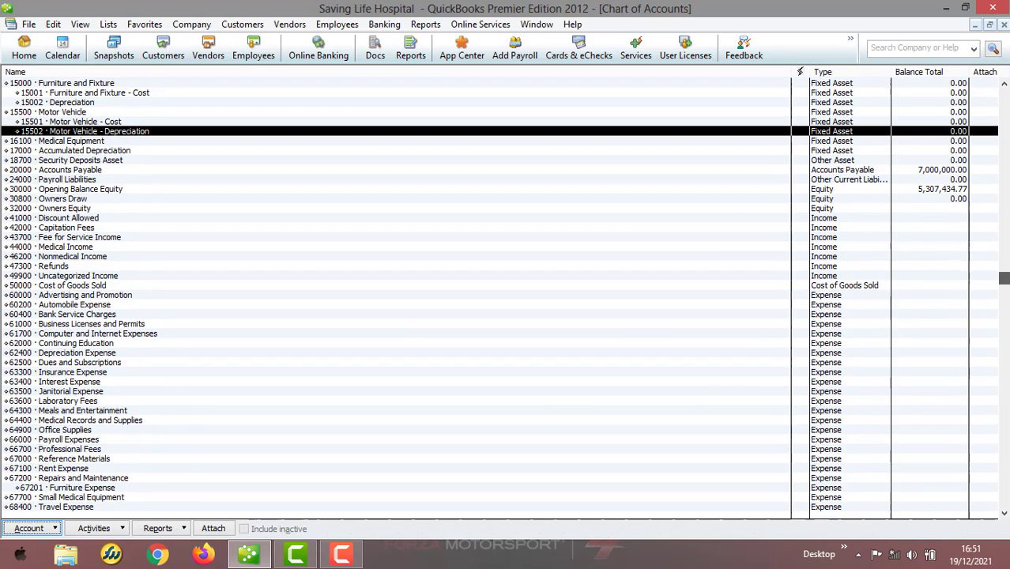
pyautogui.click(83, 142)
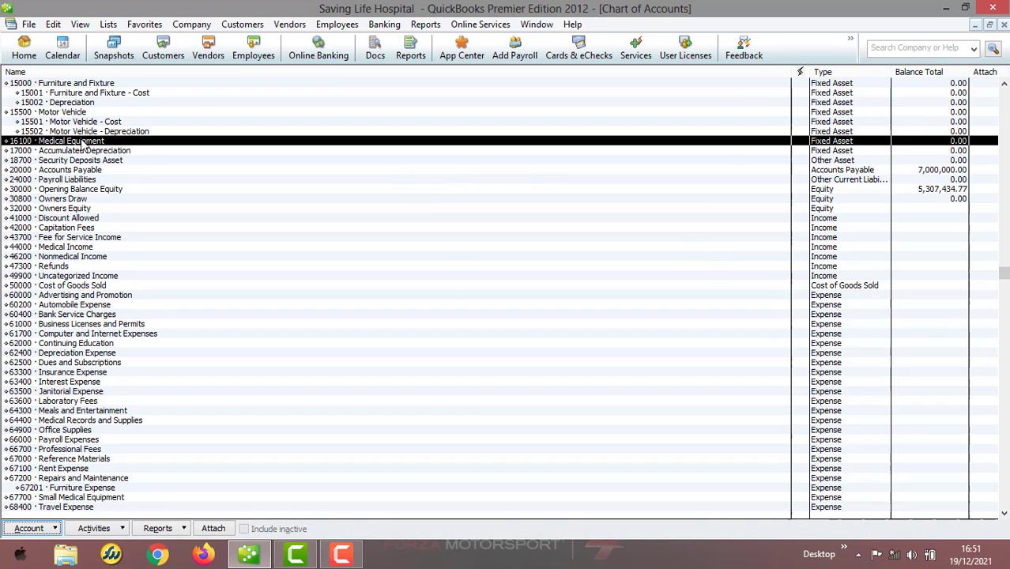
pyautogui.click(51, 529)
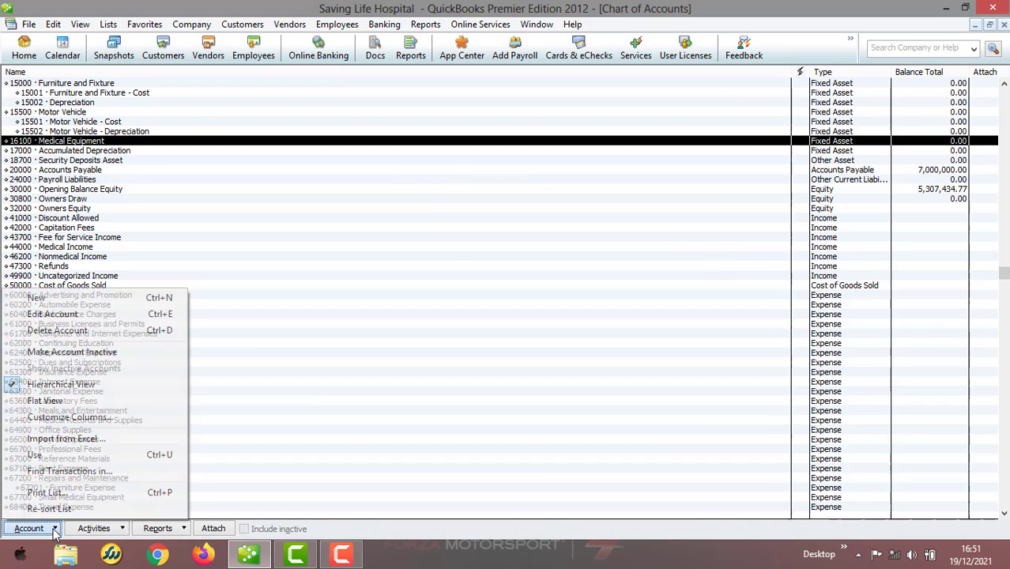
pyautogui.click(71, 299)
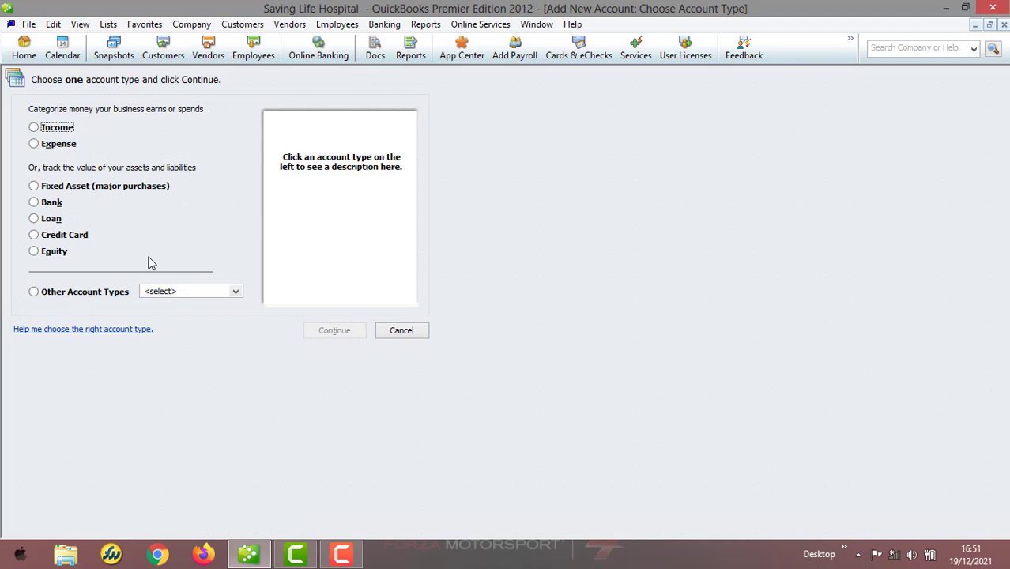
pyautogui.click(69, 189)
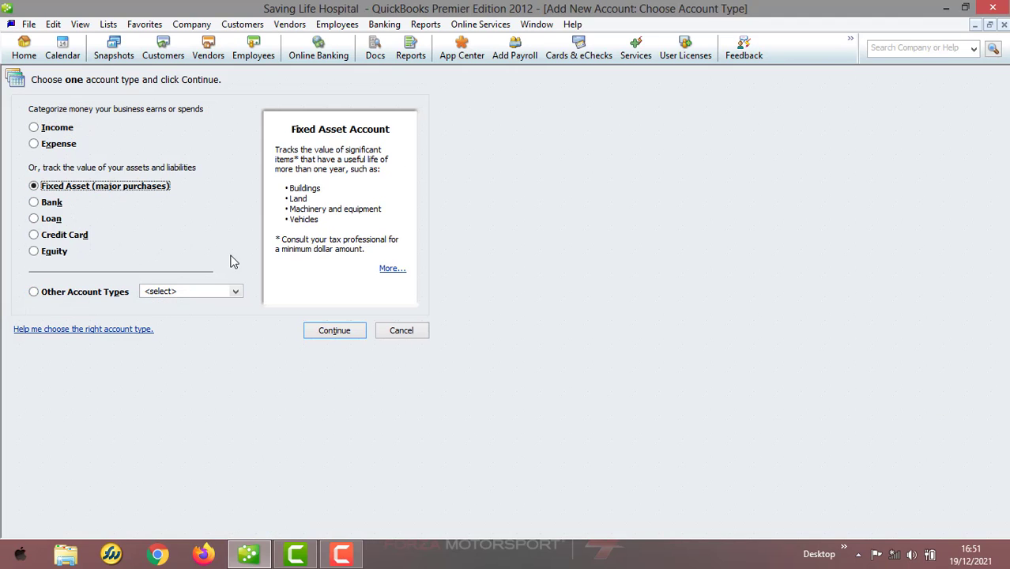
pyautogui.click(334, 331)
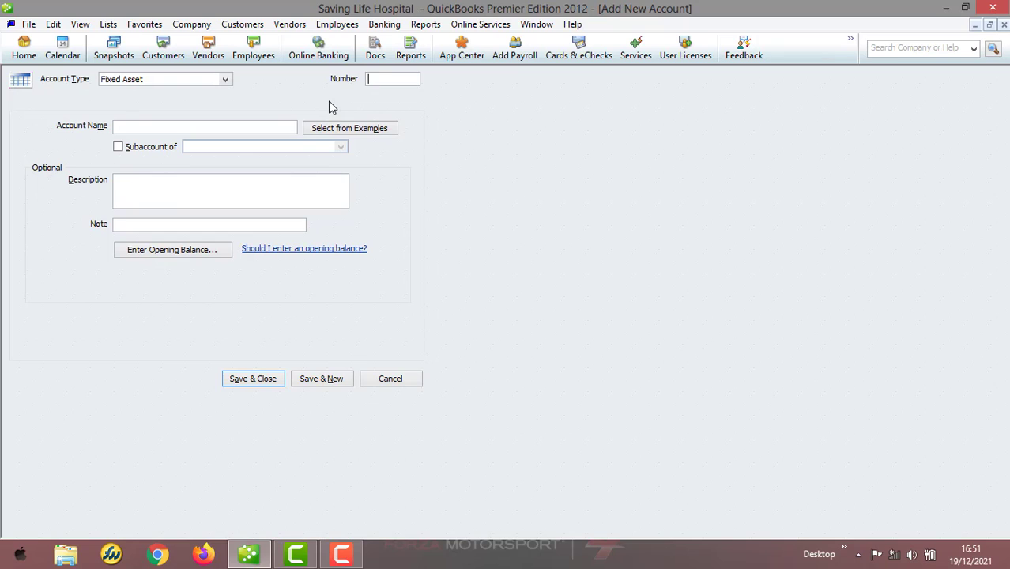
pyautogui.click(119, 148)
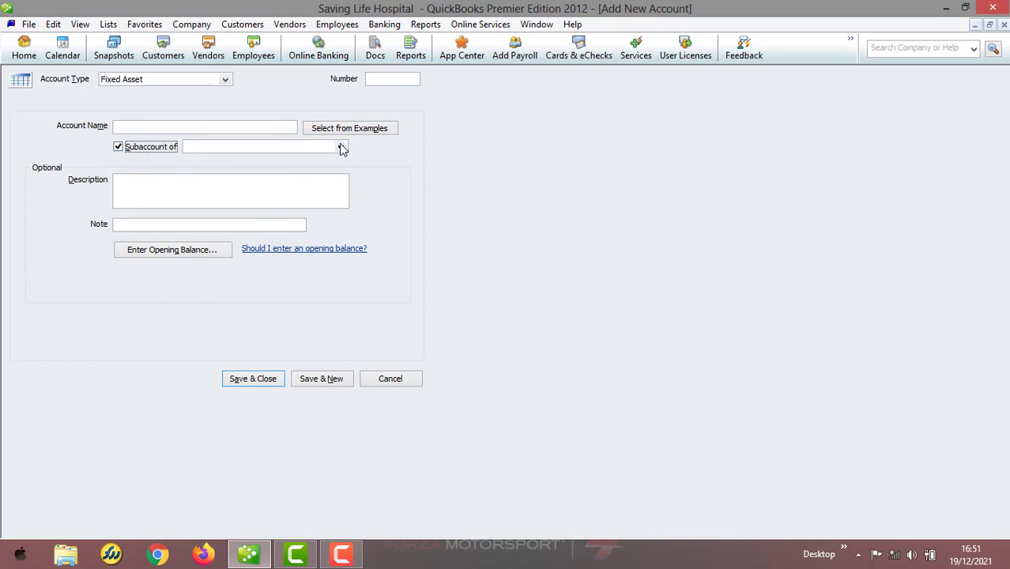
pyautogui.click(340, 147)
pyautogui.click(263, 236)
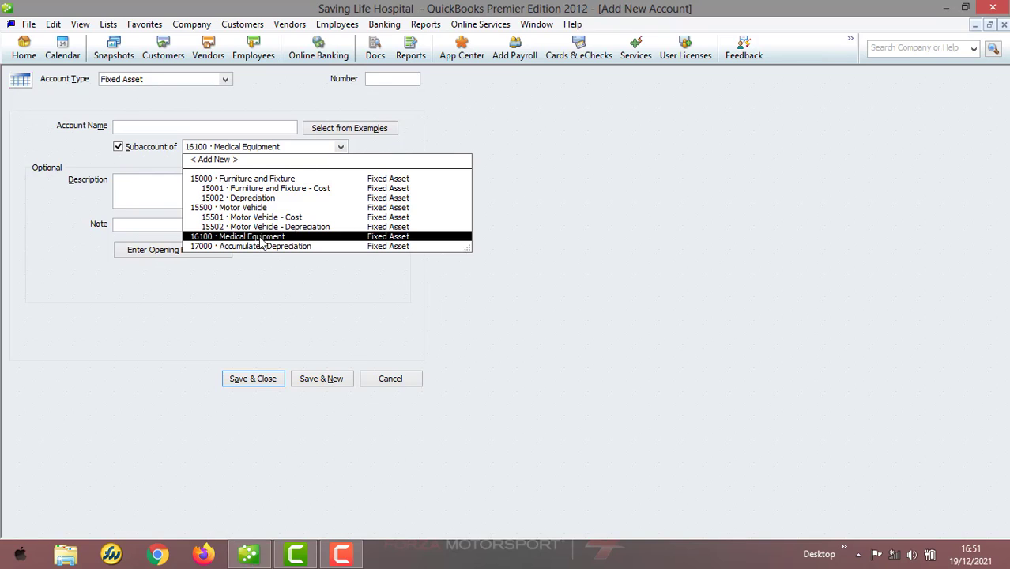
# Step: Number the account 16101, name it Medical Equipment - Cost, and save it, continuing with another new account
pyautogui.click(378, 78)
pyautogui.write('1')
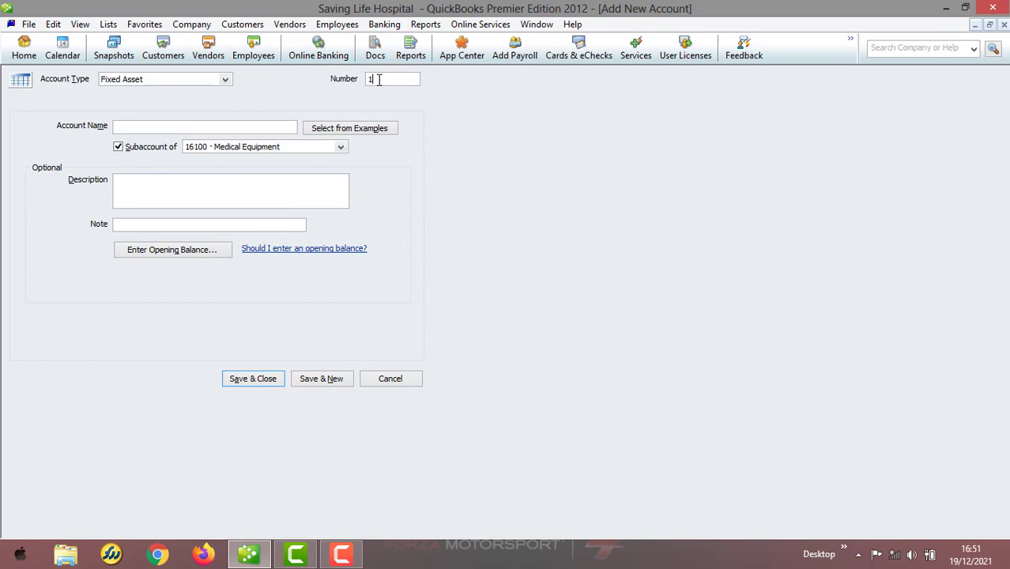
pyautogui.write('6101')
pyautogui.click(290, 129)
pyautogui.write('Medical Equi')
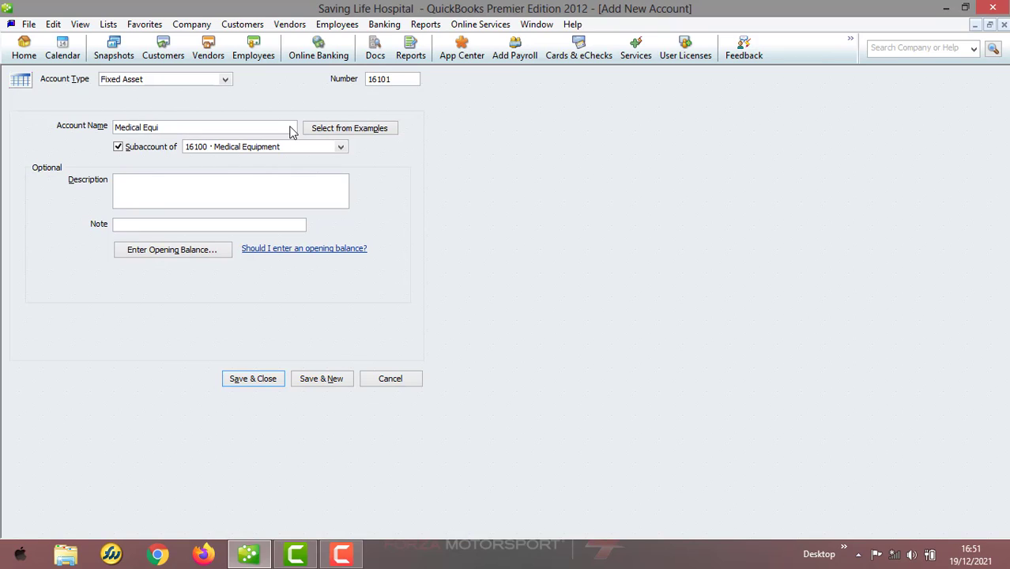
pyautogui.write('pment - Cost')
pyautogui.click(336, 379)
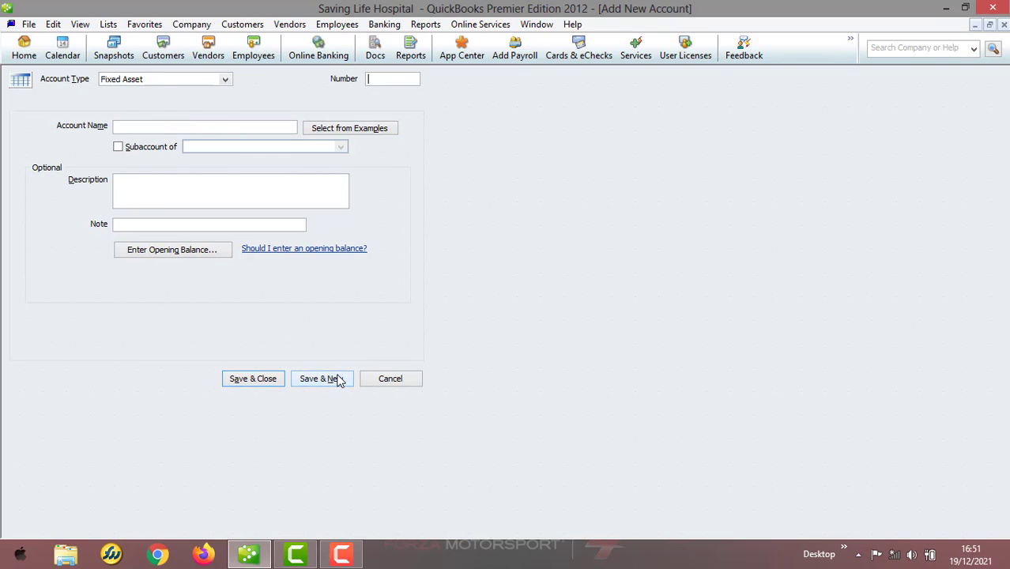
# Step: Make the new account a subaccount of 16100 Medical Equipment and give it number 16102
pyautogui.write('16')
pyautogui.click(136, 149)
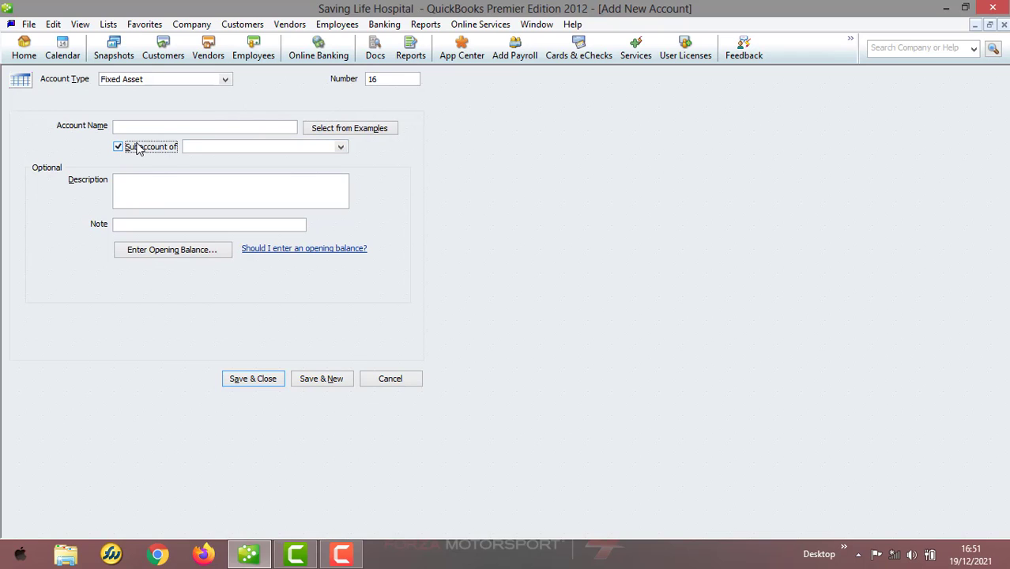
pyautogui.click(340, 147)
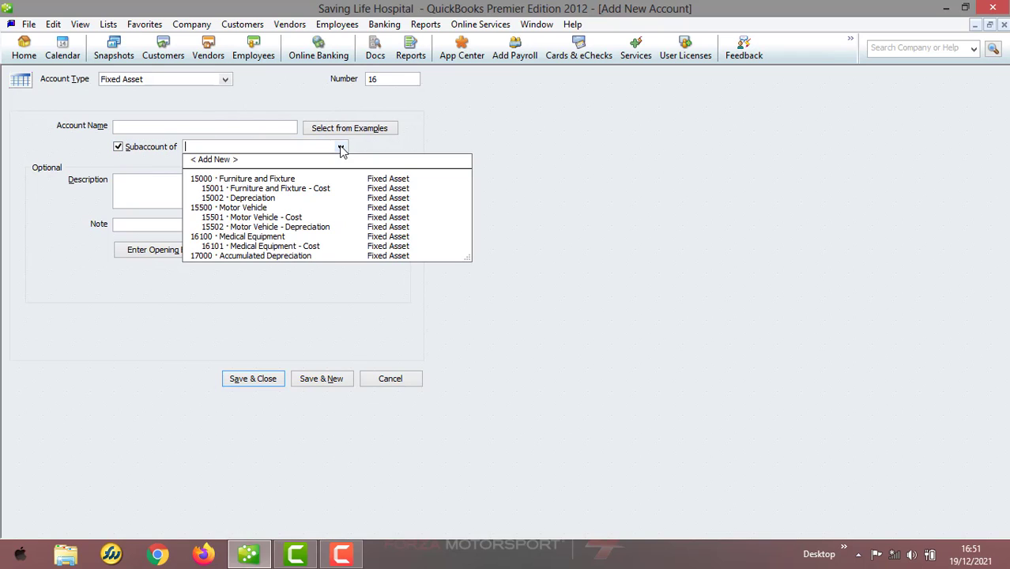
pyautogui.click(261, 236)
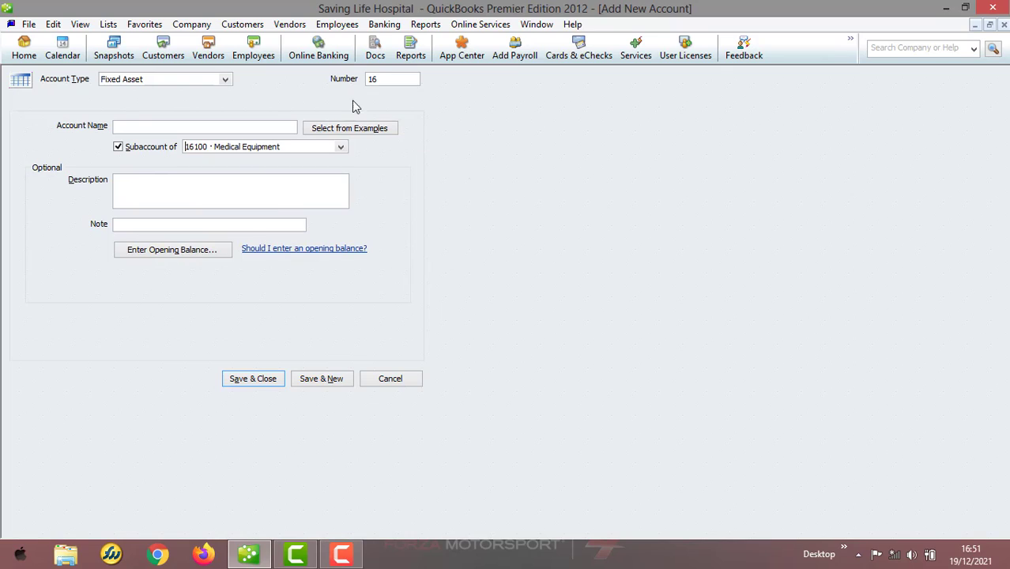
pyautogui.click(397, 78)
pyautogui.write('16102')
# Step: Try to name the 16102 account Medical Equipment - Depreciation
pyautogui.click(268, 128)
pyautogui.write('Medical W')
pyautogui.press('BackSpace')
pyautogui.write('Equipmn')
pyautogui.press('BackSpace')
pyautogui.write('e')
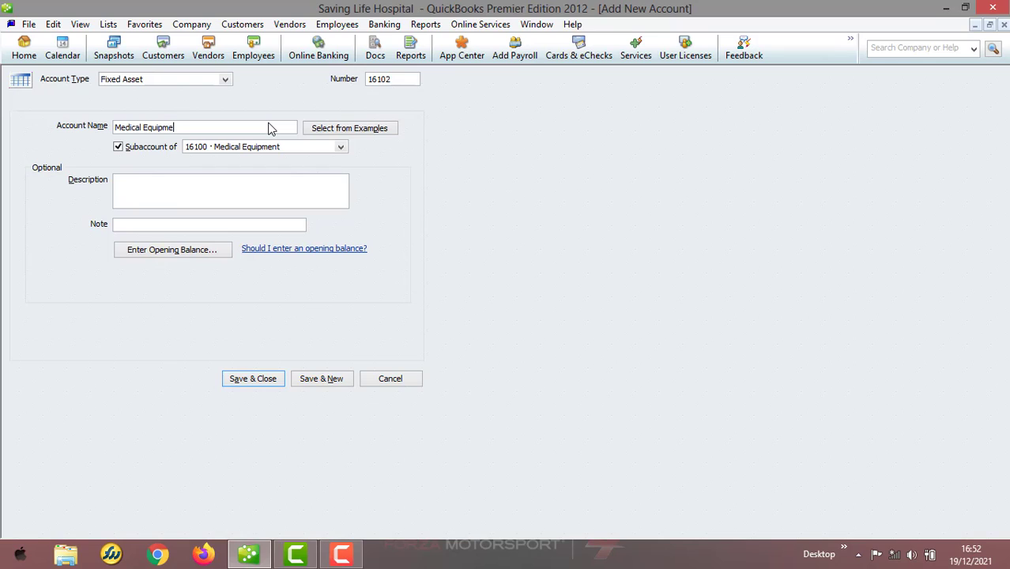
pyautogui.write('nt - Depreciatio')
# Step: Shorten the account name to Depreciation by removing the Medical Equipment prefix, and save the account
pyautogui.click(184, 127)
pyautogui.press('BackSpace')
pyautogui.press('BackSpace')
pyautogui.press('BackSpace')
pyautogui.press('BackSpace')
pyautogui.press('BackSpace')
pyautogui.press('BackSpace')
pyautogui.press('BackSpace')
pyautogui.press('BackSpace')
pyautogui.press('BackSpace')
pyautogui.press('BackSpace')
pyautogui.press('BackSpace')
pyautogui.press('BackSpace')
pyautogui.press('BackSpace')
pyautogui.press('BackSpace')
pyautogui.press('BackSpace')
pyautogui.press('BackSpace')
pyautogui.press('BackSpace')
pyautogui.press('BackSpace')
pyautogui.press('Delete')
pyautogui.press('Delete')
pyautogui.click(170, 126)
pyautogui.write('n')
pyautogui.click(119, 129)
pyautogui.press('Delete')
pyautogui.click(266, 378)
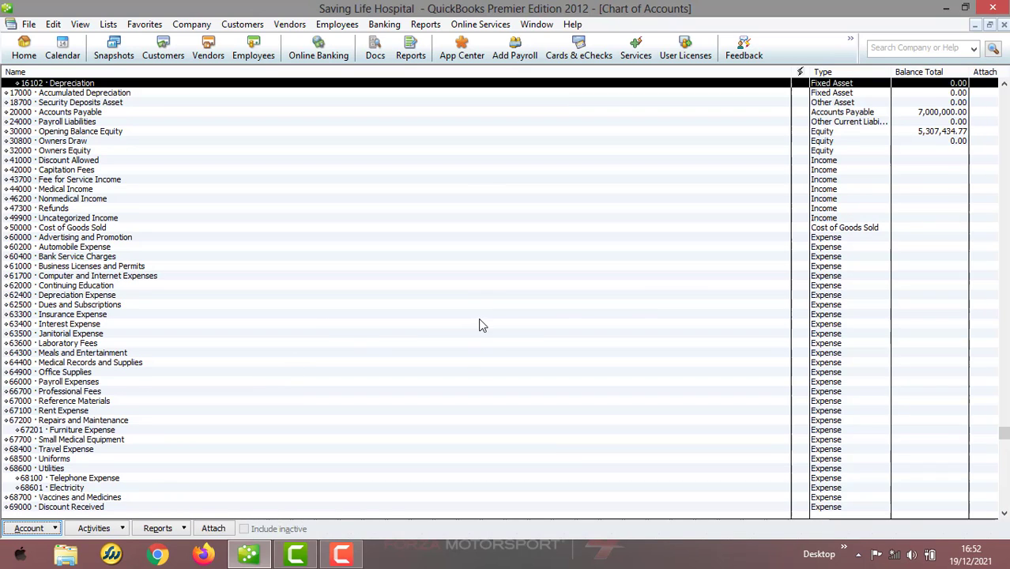
pyautogui.moveTo(1002, 416); pyautogui.dragTo(1002, 184)
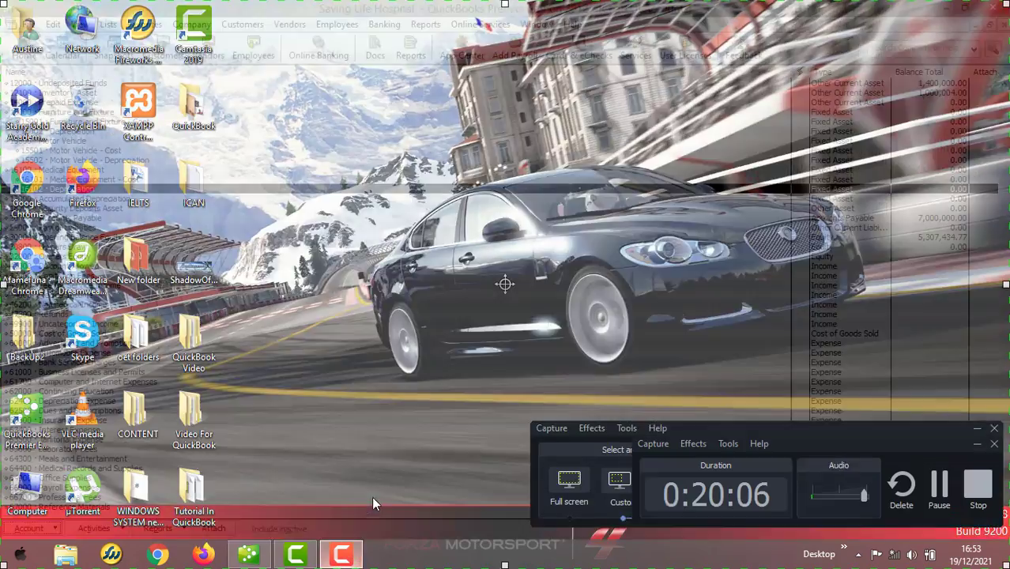
pyautogui.click(371, 496)
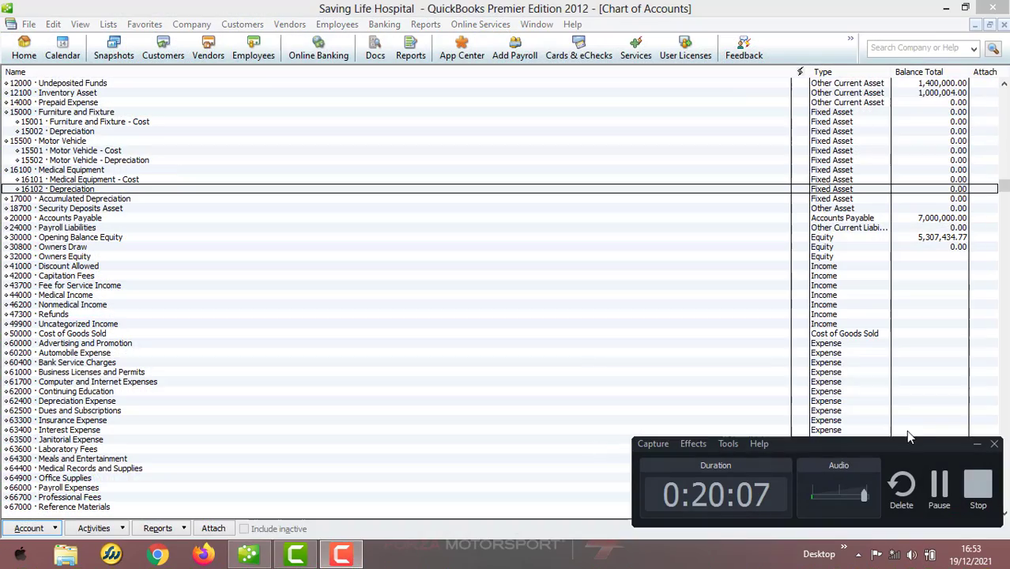